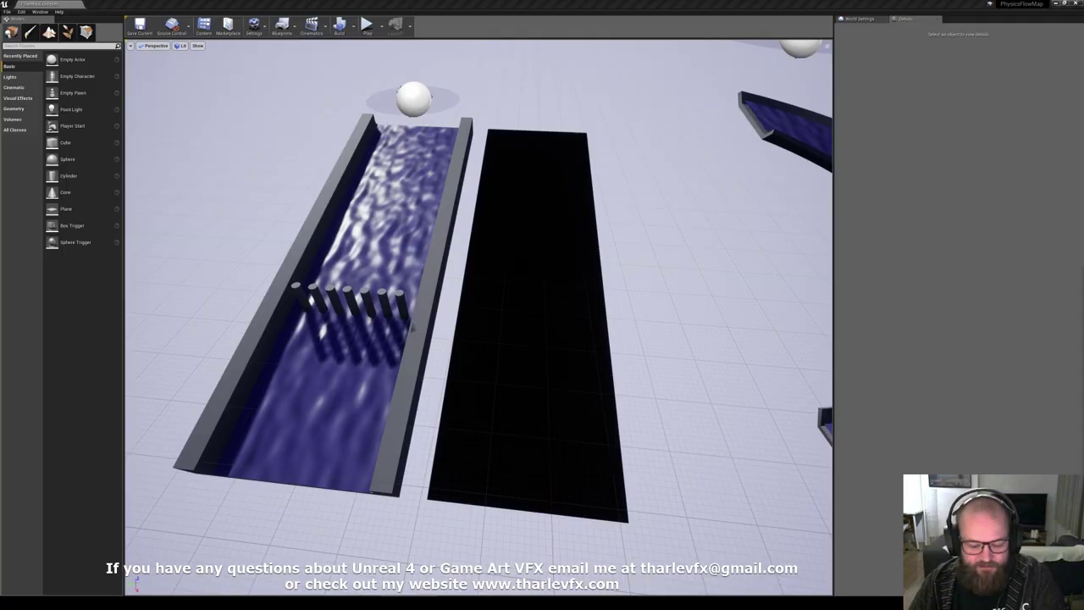
# Look over the water channels and examine the straight channel's flowmap manager and the flowmap preview plane beside it.
pyautogui.moveTo(555, 288); pyautogui.dragTo(677, 235, button='right')
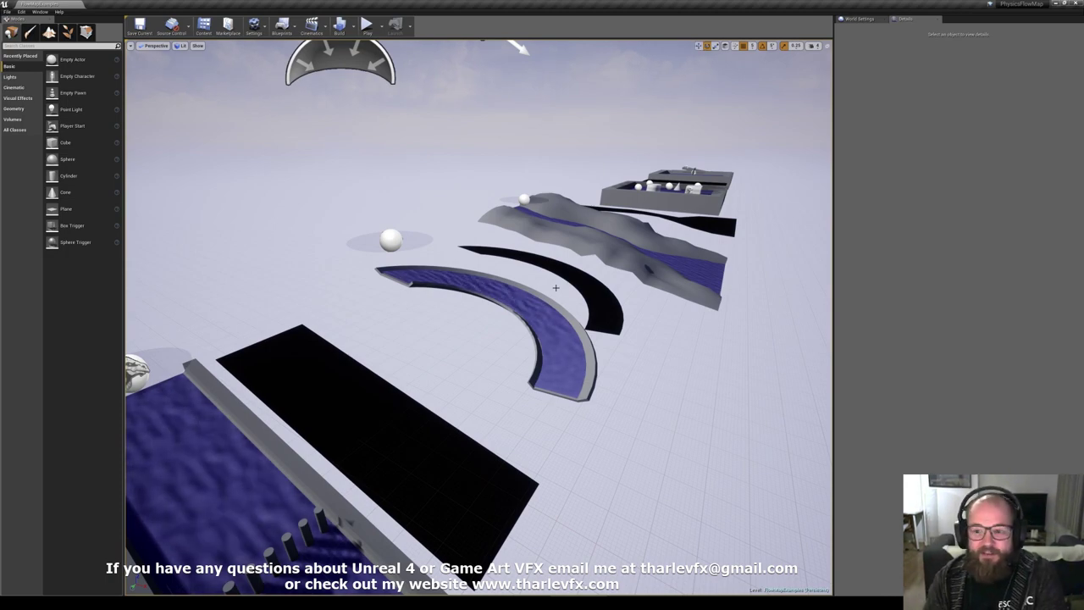
pyautogui.moveTo(443, 343); pyautogui.dragTo(317, 382, button='right')
pyautogui.press('w')
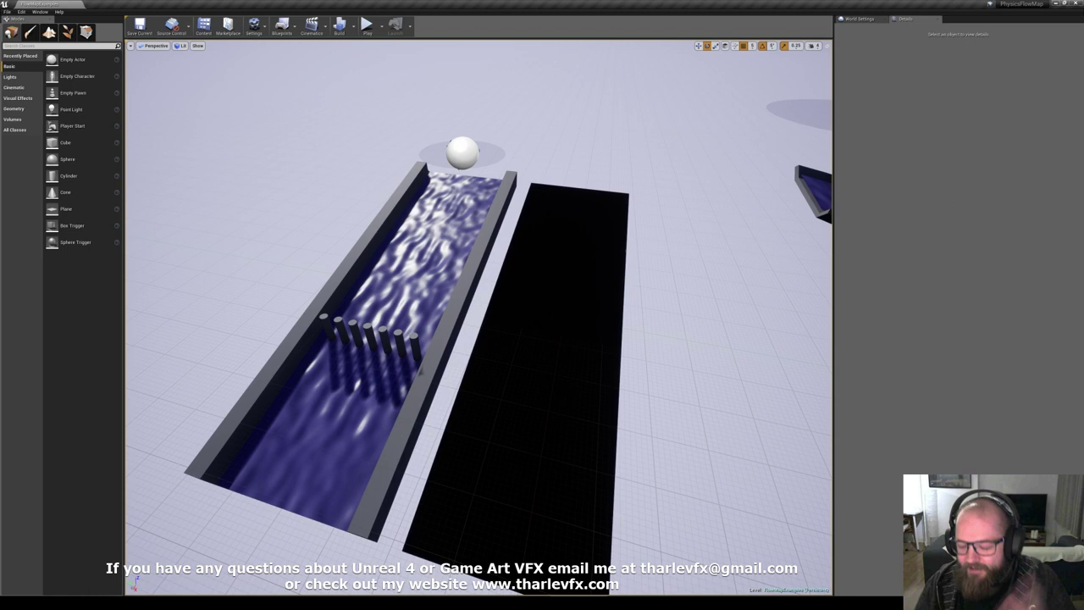
pyautogui.click(456, 149)
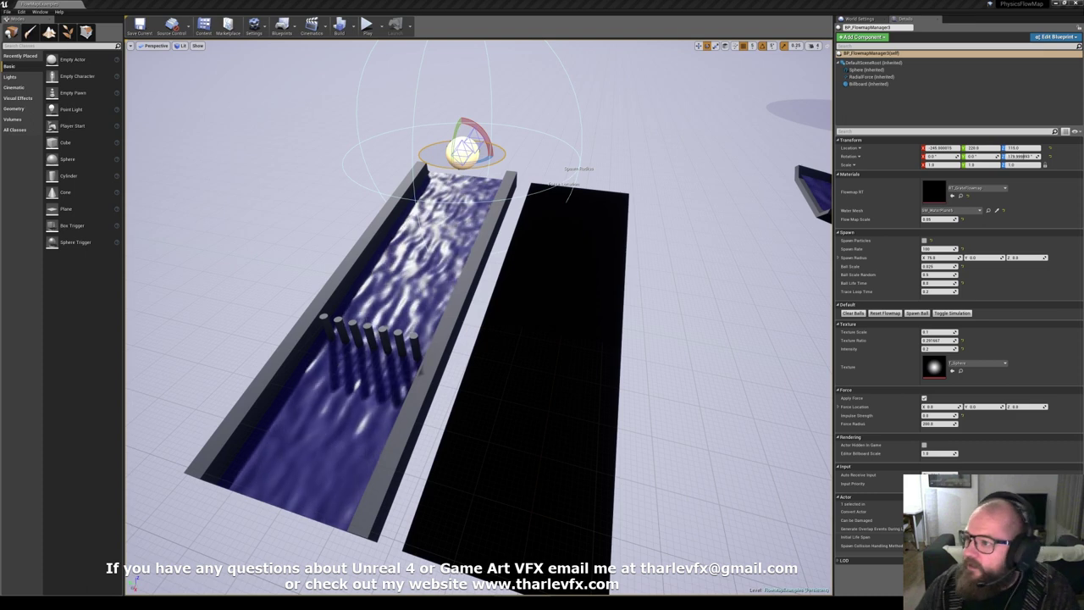
pyautogui.click(605, 279)
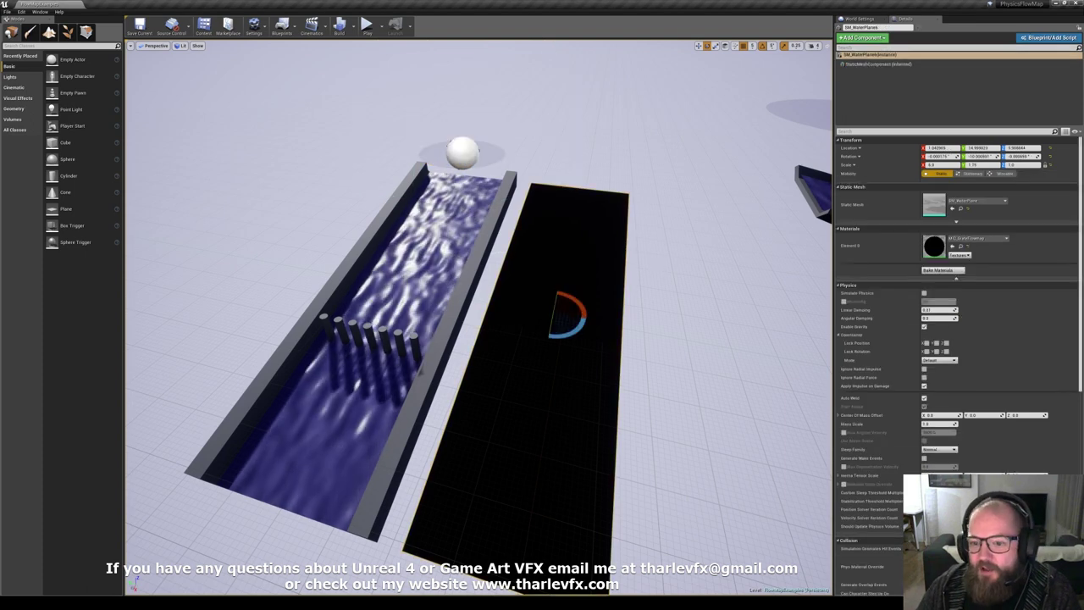
pyautogui.moveTo(397, 343); pyautogui.dragTo(402, 373, button='right')
pyautogui.press('w')
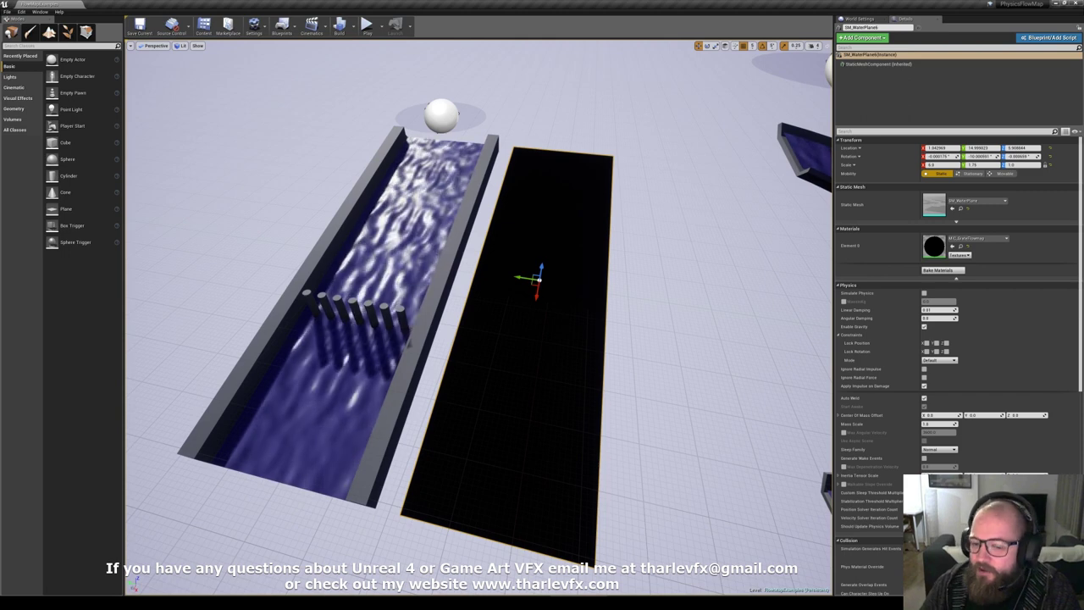
# Select all the flowmap managers in the level together and reset their flowmaps.
pyautogui.click(441, 116)
pyautogui.keyDown('ctrl'); pyautogui.click(827, 71); pyautogui.keyUp('ctrl')
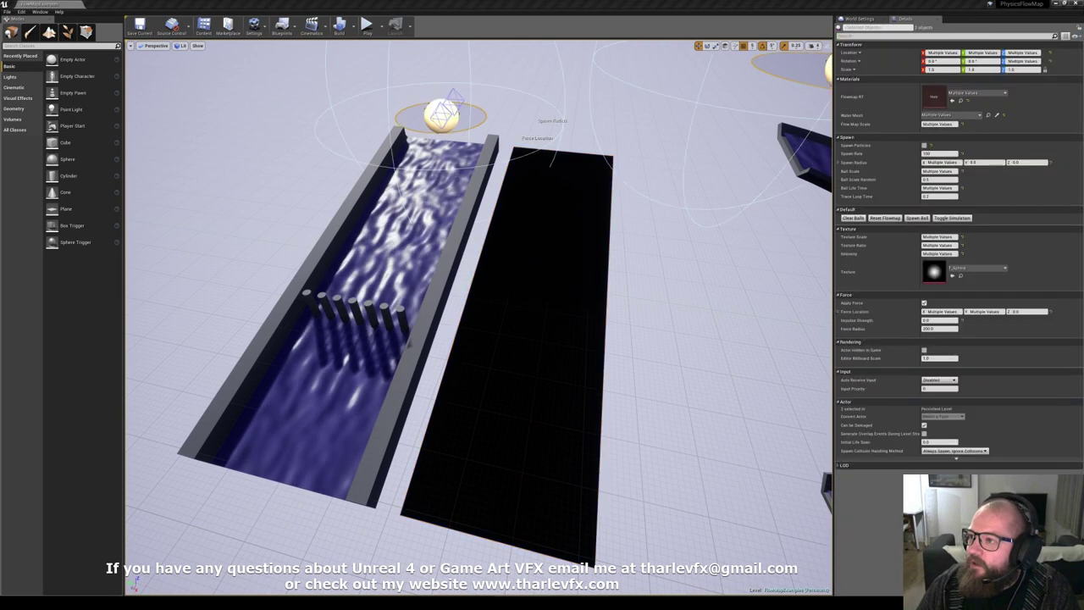
pyautogui.hotkey('shift', 'Down')
pyautogui.hotkey('shift', 'Down')
pyautogui.hotkey('shift', 'Down')
pyautogui.hotkey('shift', 'Down')
pyautogui.hotkey('shift', 'Down')
pyautogui.hotkey('shift', 'Down')
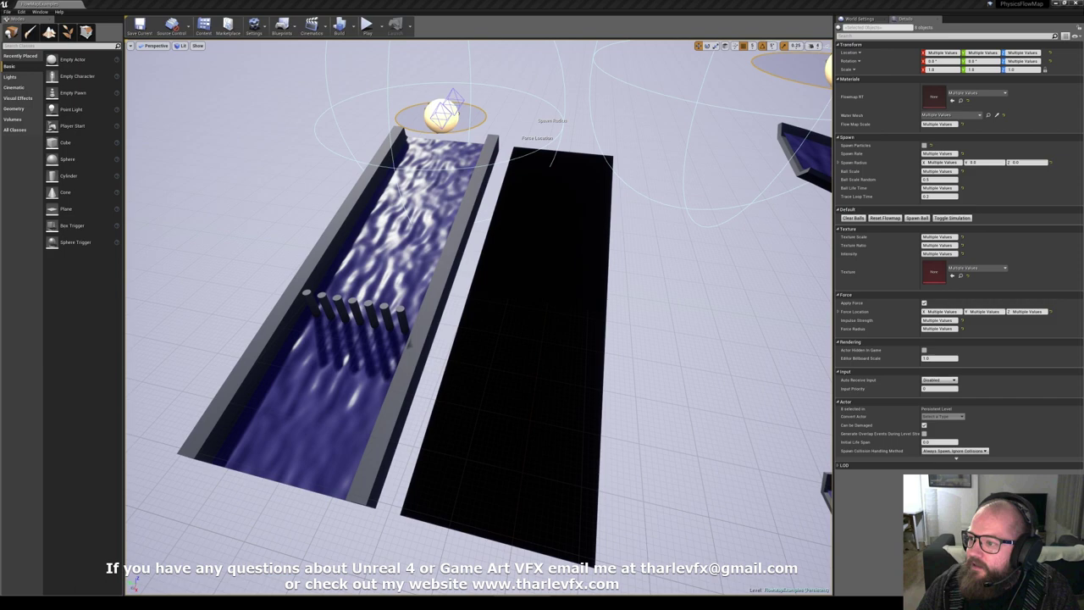
pyautogui.hotkey('shift', 'Down')
pyautogui.hotkey('shift', 'Down')
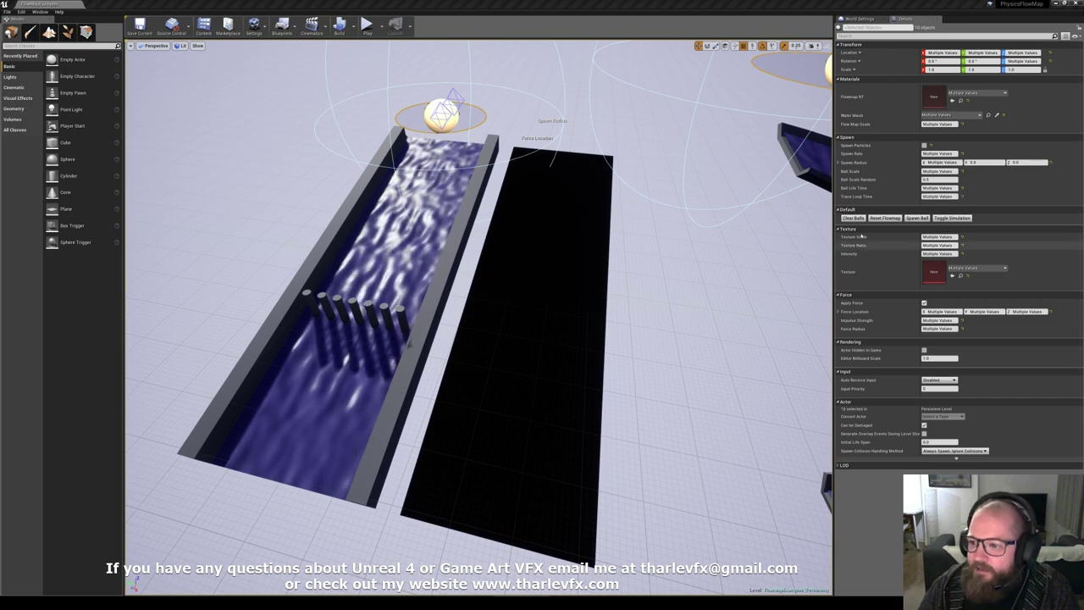
pyautogui.click(885, 218)
pyautogui.moveTo(539, 87); pyautogui.dragTo(567, 83, button='right')
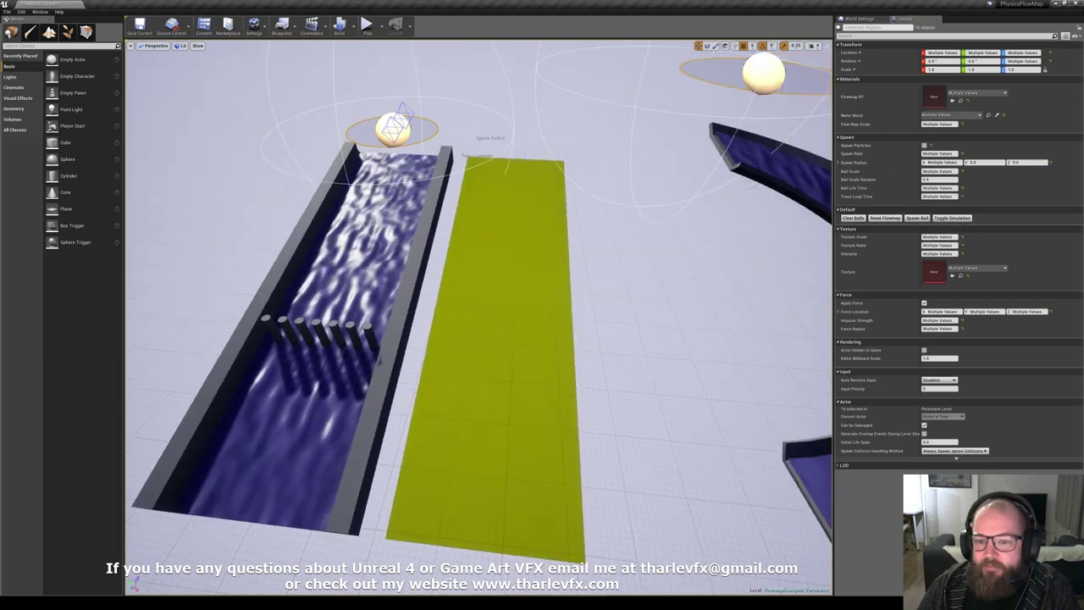
pyautogui.moveTo(398, 218)
pyautogui.mouseDown(button='right')
pyautogui.moveTo(525, 182)
pyautogui.moveTo(398, 217)
pyautogui.mouseUp(button='right')
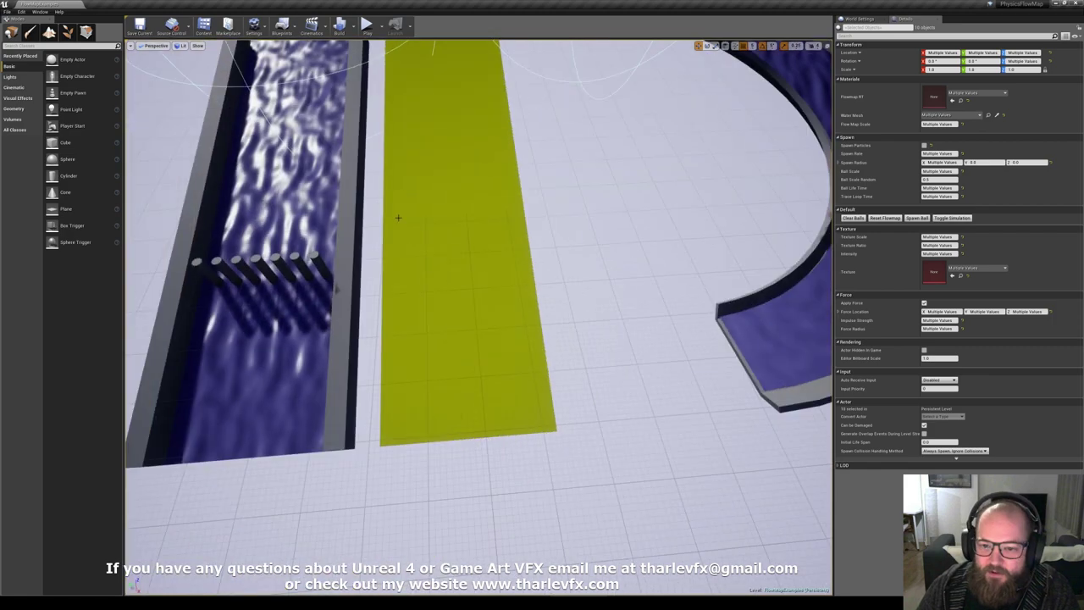
pyautogui.moveTo(477, 215); pyautogui.dragTo(504, 183, button='right')
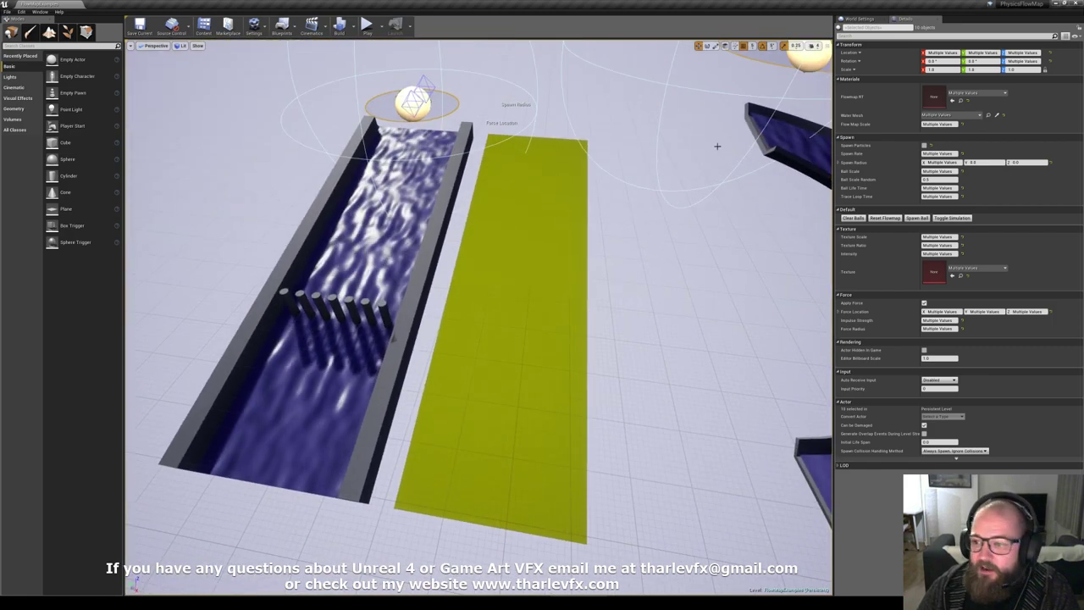
# Start simulating the level and toggle on the particle simulation for the straight channel's flowmap manager.
pyautogui.press('Escape')
pyautogui.moveTo(615, 295); pyautogui.dragTo(621, 269, button='right')
pyautogui.moveTo(414, 91); pyautogui.dragTo(406, 96, button='right')
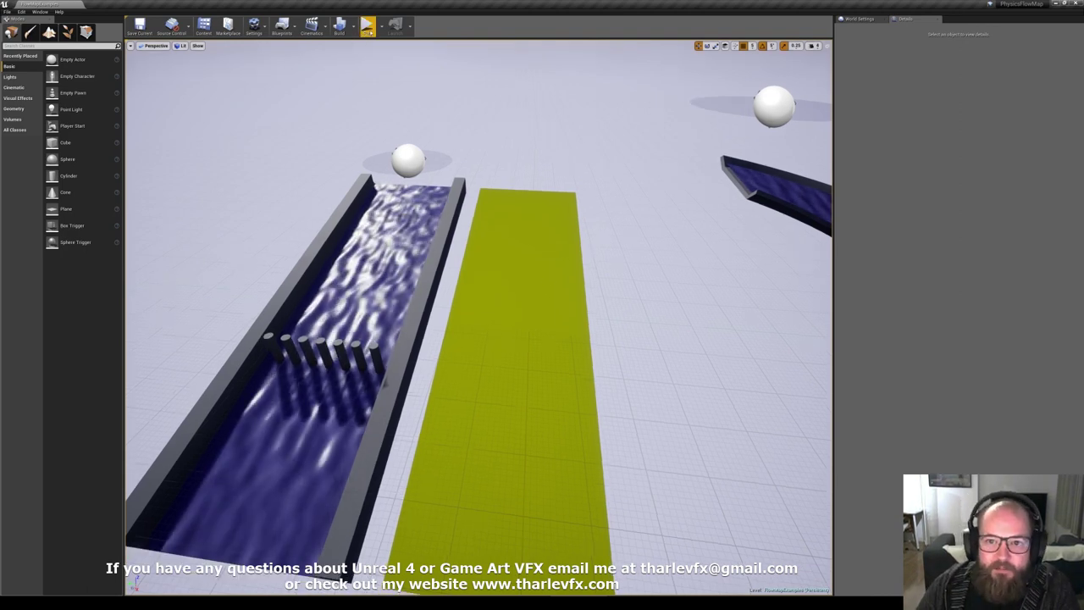
pyautogui.click(367, 25)
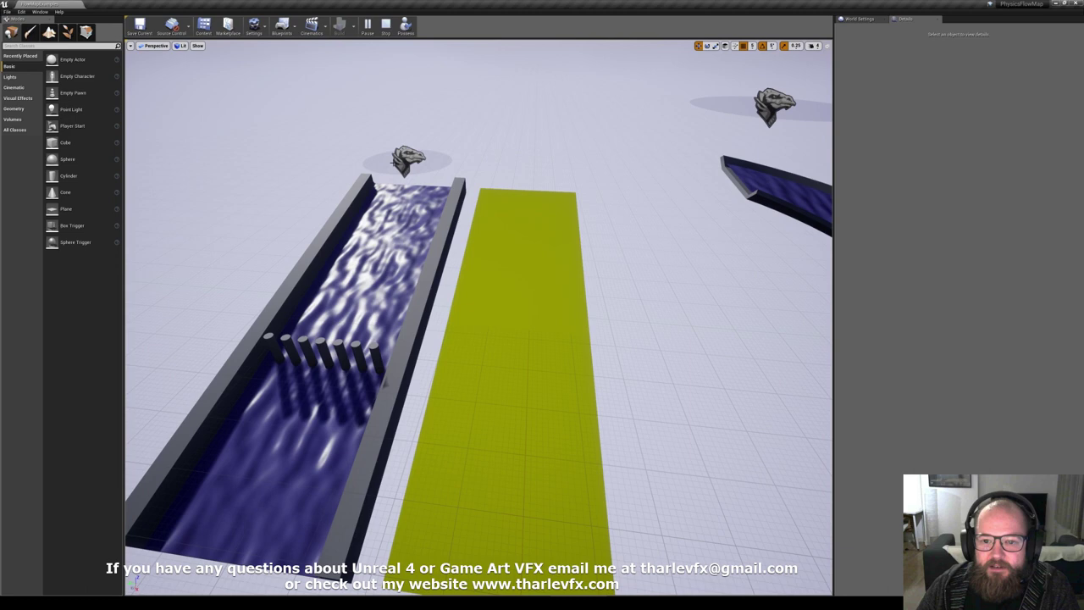
pyautogui.click(408, 160)
pyautogui.moveTo(408, 160); pyautogui.dragTo(375, 176, button='right')
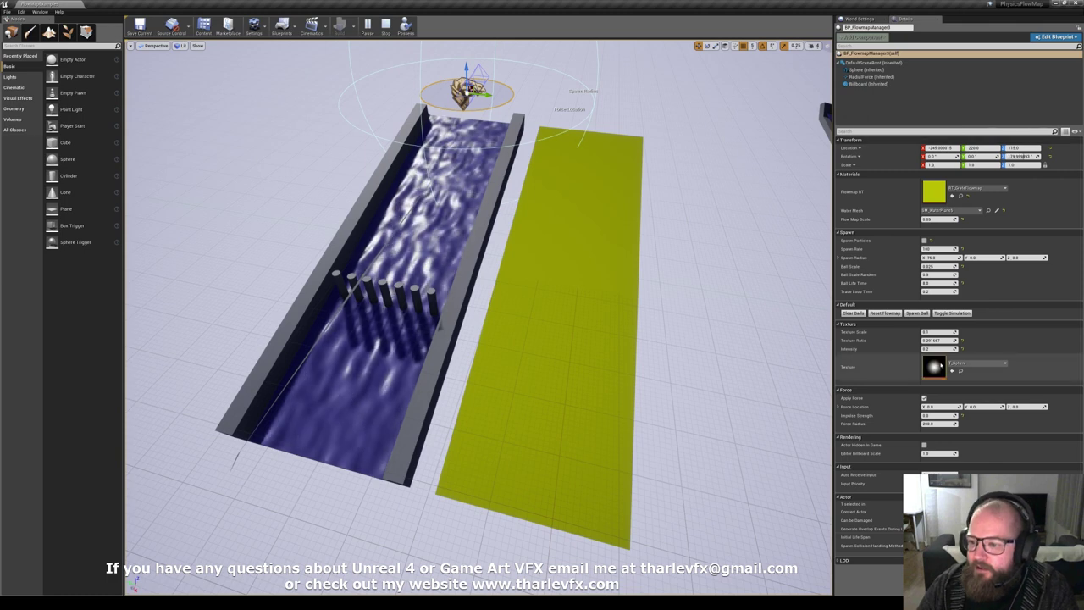
pyautogui.click(955, 313)
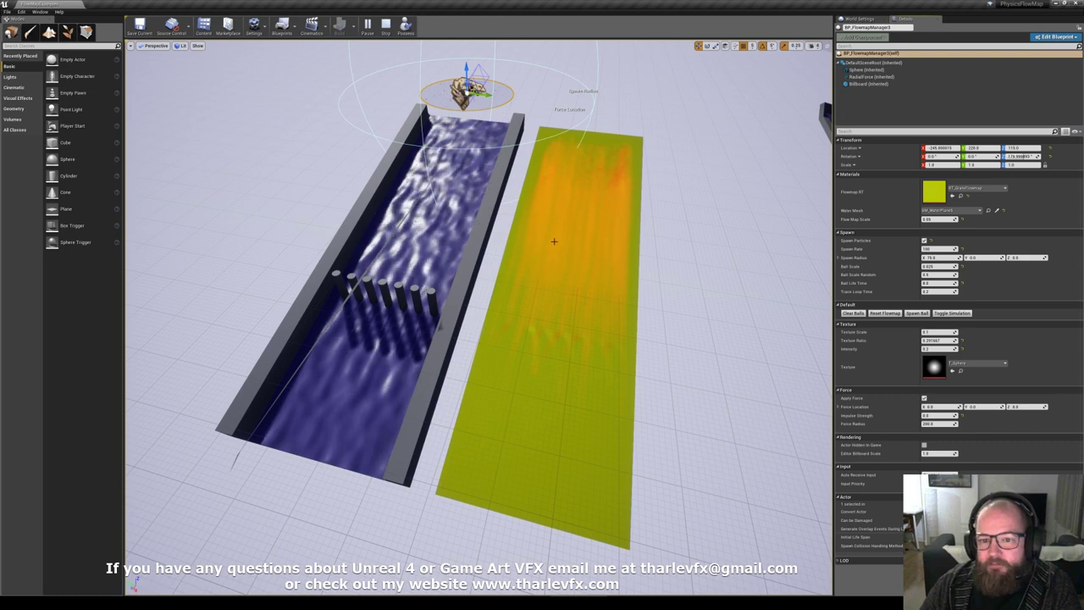
# Set the straight channel manager's Flow Map Scale to 0.1 and inspect the water around the pillars.
pyautogui.moveTo(543, 216); pyautogui.dragTo(608, 209, button='right')
pyautogui.click(940, 219)
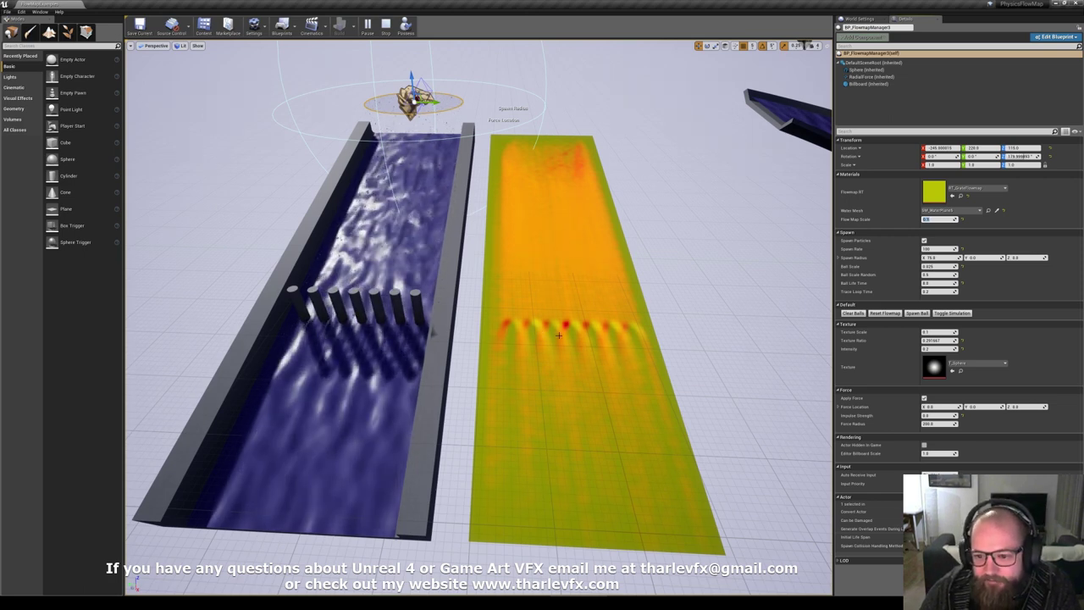
pyautogui.press('w')
pyautogui.moveTo(478, 318); pyautogui.dragTo(501, 351, button='right')
pyautogui.moveTo(415, 340); pyautogui.dragTo(401, 218, button='right')
pyautogui.press('s')
pyautogui.press('w')
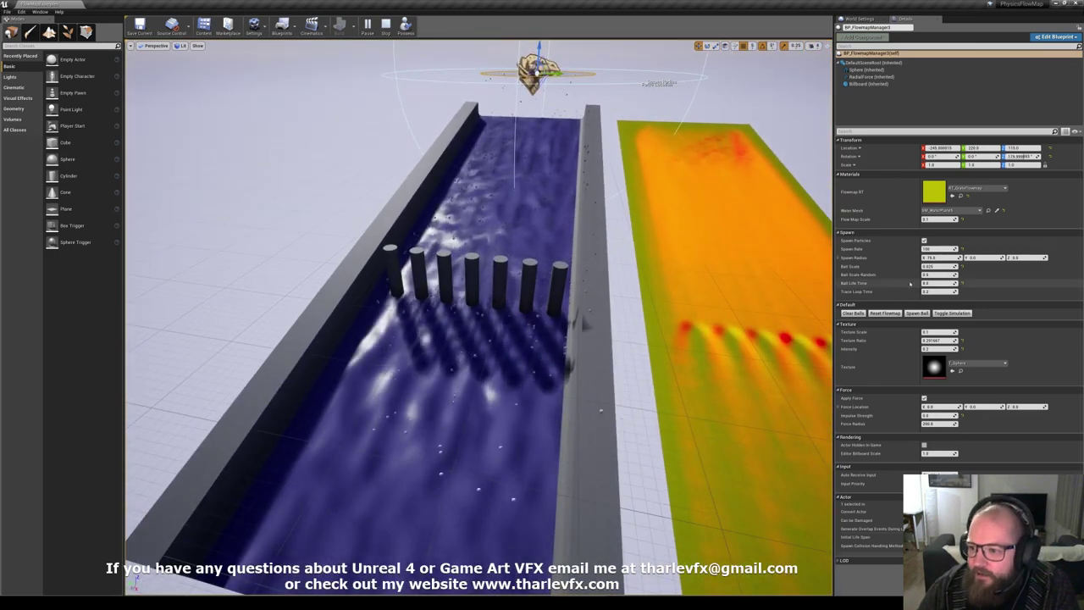
# Set the Ball Life Time of the straight channel's manager to 10.
pyautogui.click(939, 283)
pyautogui.write('10')
pyautogui.press('Return')
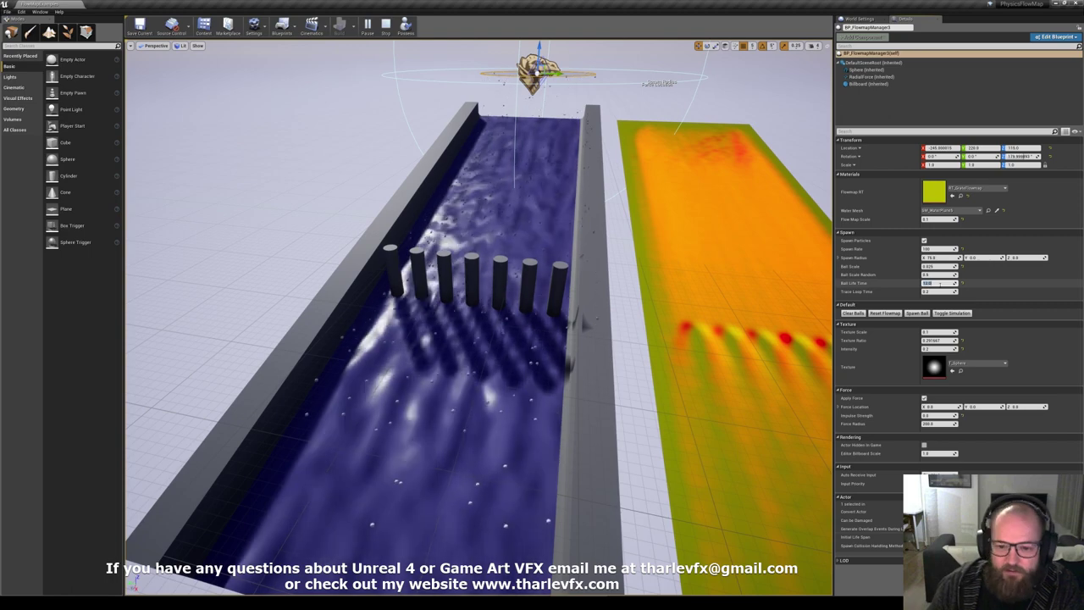
pyautogui.scroll(-5, 446, 448)
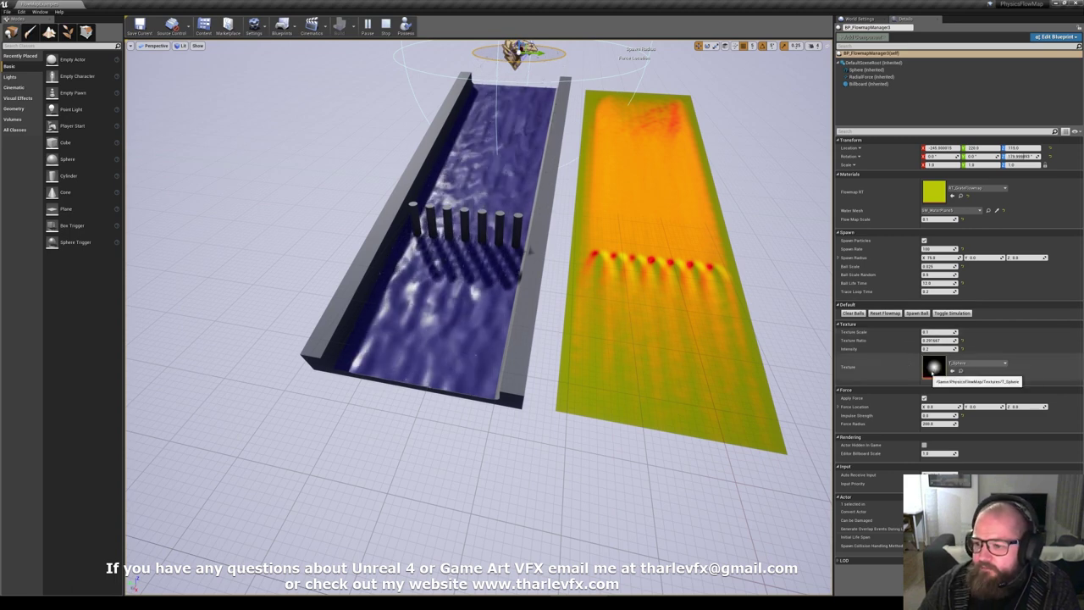
# Set the straight channel manager's Texture Scale to 0.2 and reset its flowmap so the balls repaint it.
pyautogui.click(938, 332)
pyautogui.write('0.5')
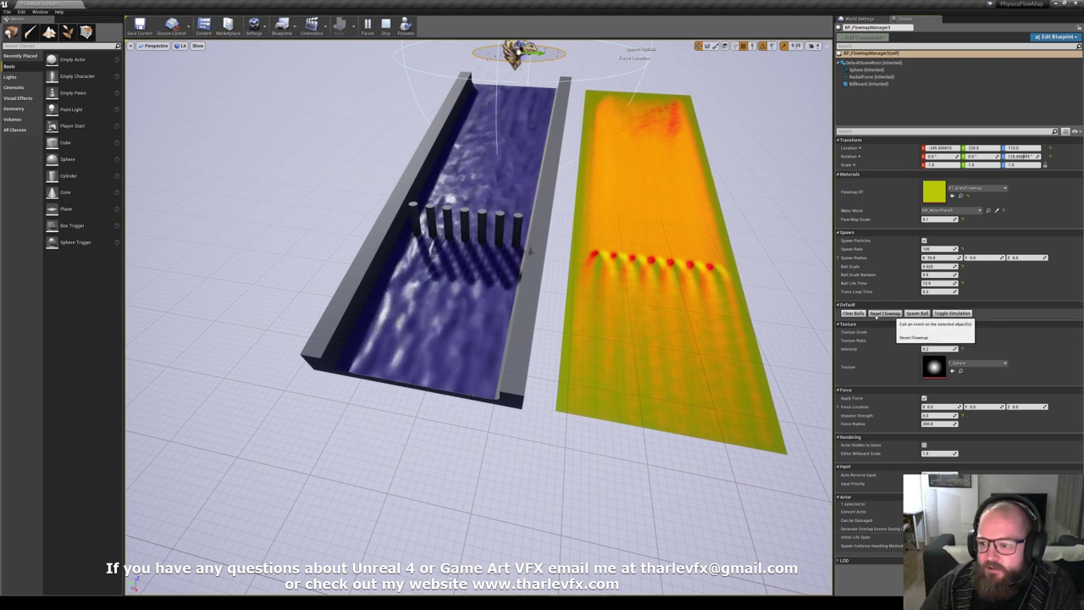
pyautogui.click(885, 314)
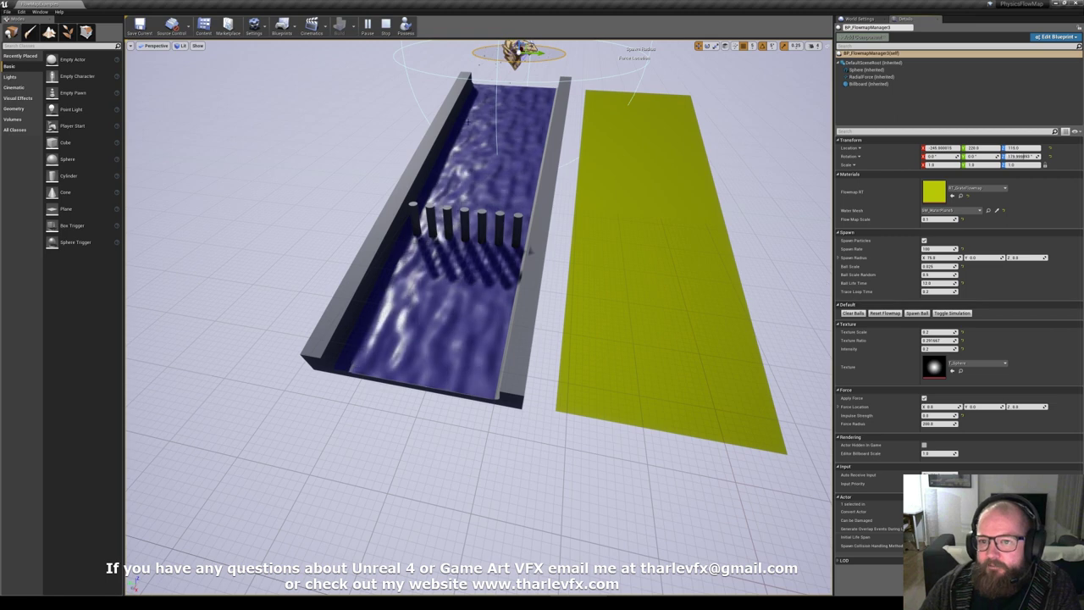
pyautogui.moveTo(604, 192); pyautogui.dragTo(453, 176, button='right')
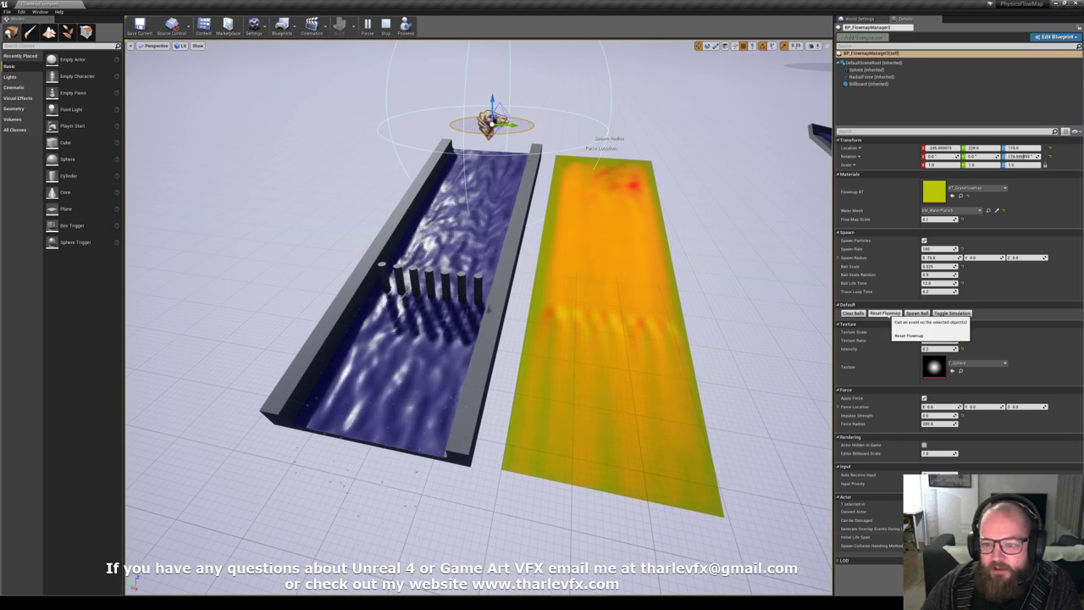
pyautogui.click(884, 314)
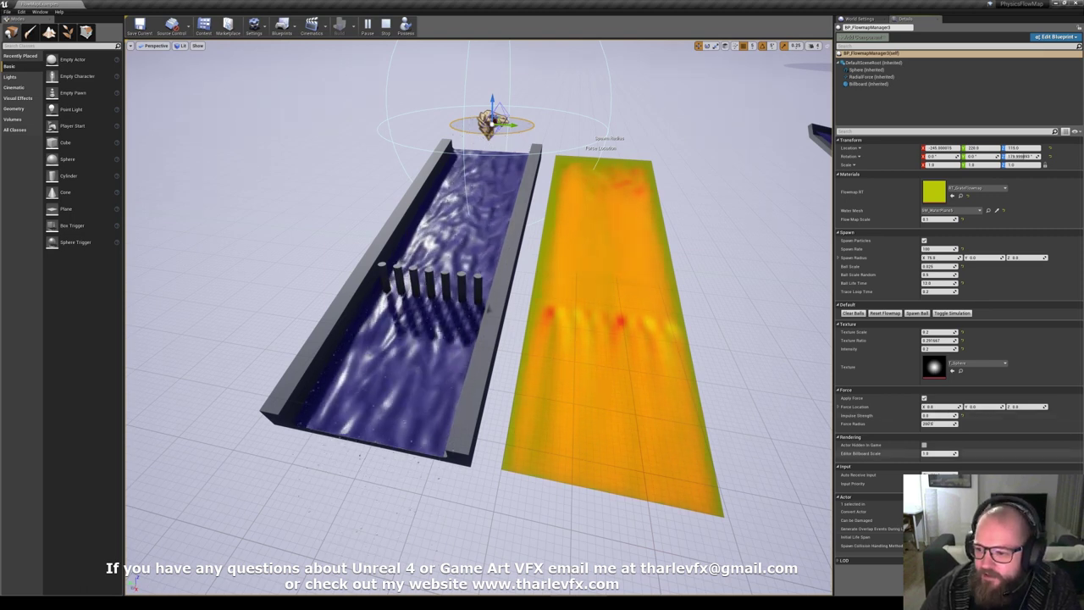
pyautogui.moveTo(644, 339); pyautogui.dragTo(618, 364, button='right')
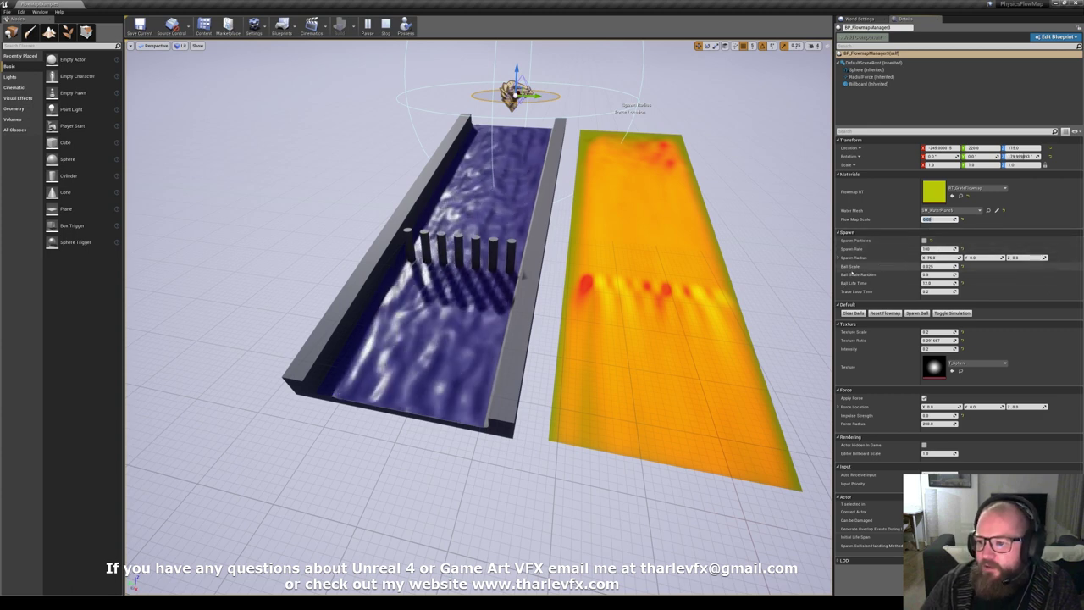
# Pick the Spawn Radius handle above the straight channel and open the manager's Trace Loop Time for editing.
pyautogui.click(558, 96)
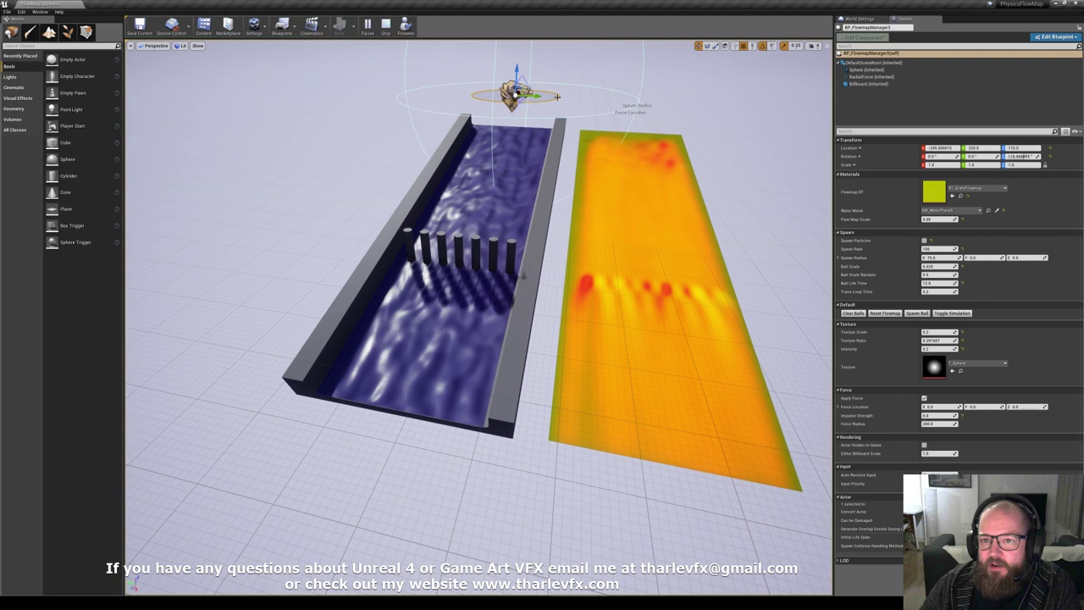
pyautogui.click(623, 99)
pyautogui.click(558, 95)
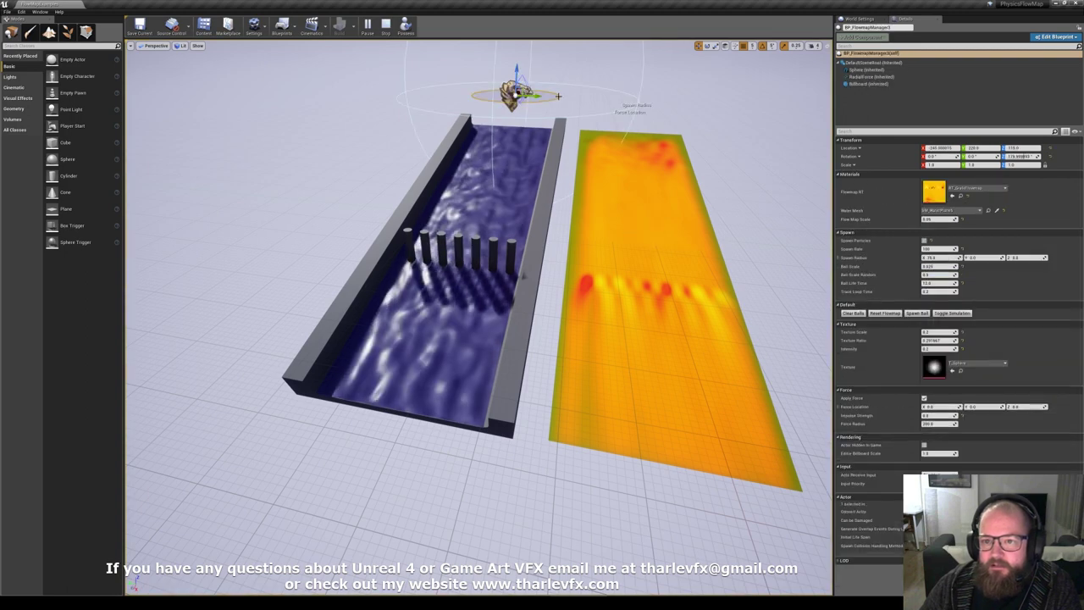
pyautogui.moveTo(570, 88); pyautogui.dragTo(565, 61, button='right')
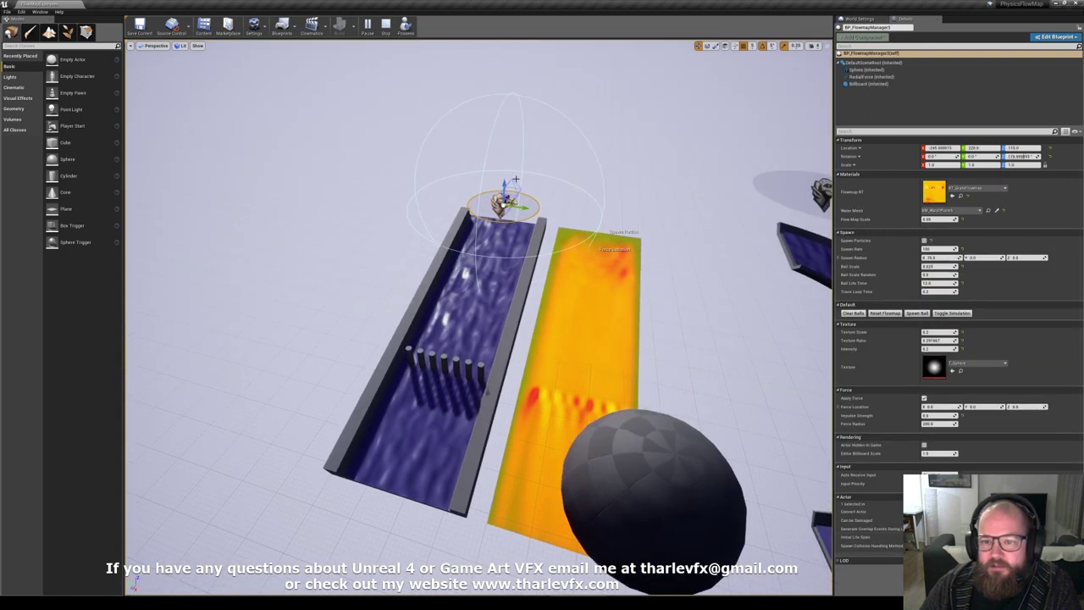
pyautogui.moveTo(515, 185)
pyautogui.mouseDown()
pyautogui.moveTo(538, 146)
pyautogui.moveTo(513, 188)
pyautogui.mouseUp()
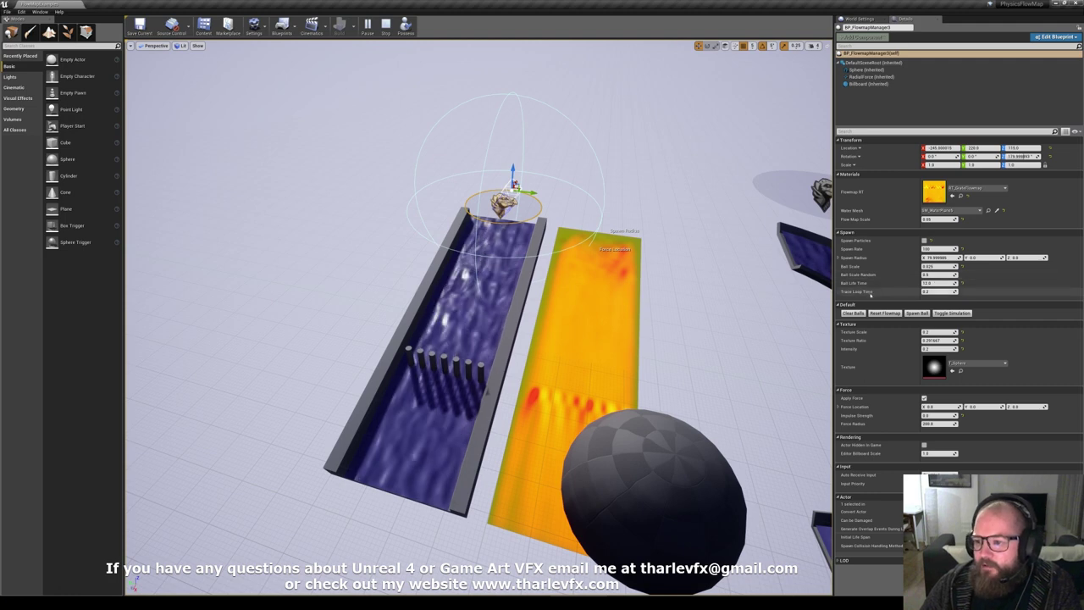
pyautogui.click(940, 292)
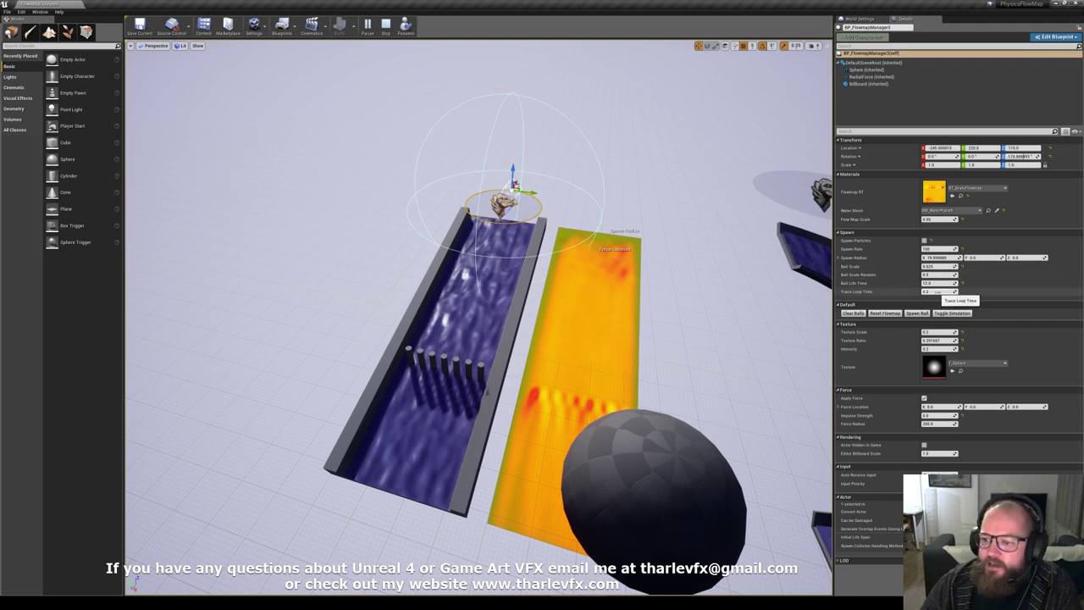
# Select the curved channel's flowmap manager and toggle on its particle simulation.
pyautogui.moveTo(643, 322)
pyautogui.mouseDown(button='right')
pyautogui.moveTo(607, 312)
pyautogui.moveTo(657, 310)
pyautogui.mouseUp(button='right')
pyautogui.moveTo(498, 90)
pyautogui.mouseDown(button='right')
pyautogui.moveTo(525, 90)
pyautogui.moveTo(498, 90)
pyautogui.mouseUp(button='right')
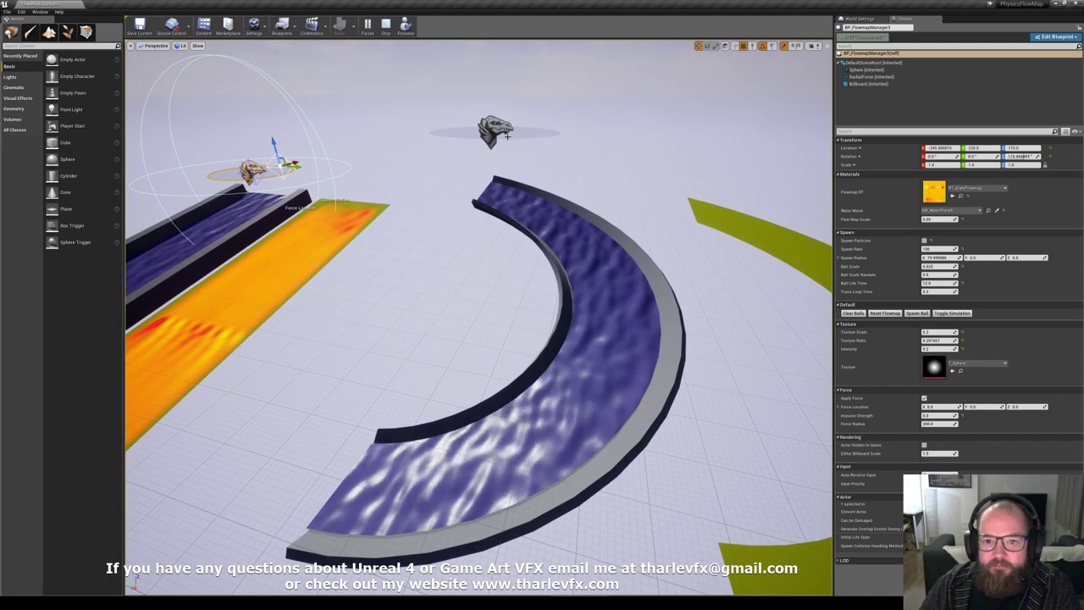
pyautogui.click(496, 129)
pyautogui.moveTo(521, 158)
pyautogui.mouseDown(button='right')
pyautogui.moveTo(522, 182)
pyautogui.moveTo(520, 158)
pyautogui.mouseUp(button='right')
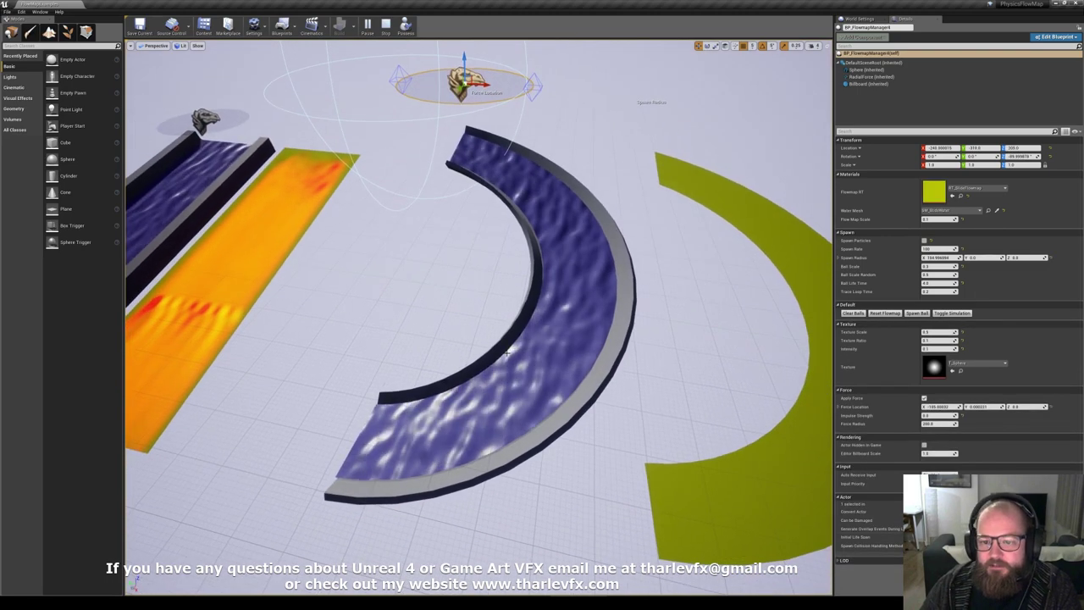
pyautogui.click(951, 313)
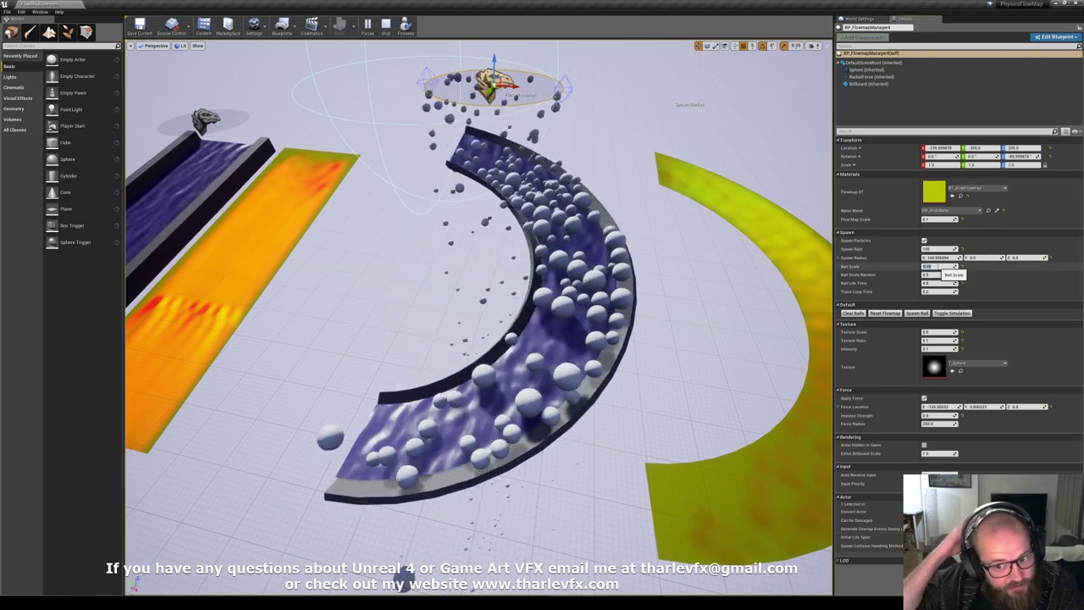
# Set the curved channel manager's Ball Scale to 0.15 and reset its flowmap.
pyautogui.moveTo(731, 300); pyautogui.dragTo(783, 305, button='right')
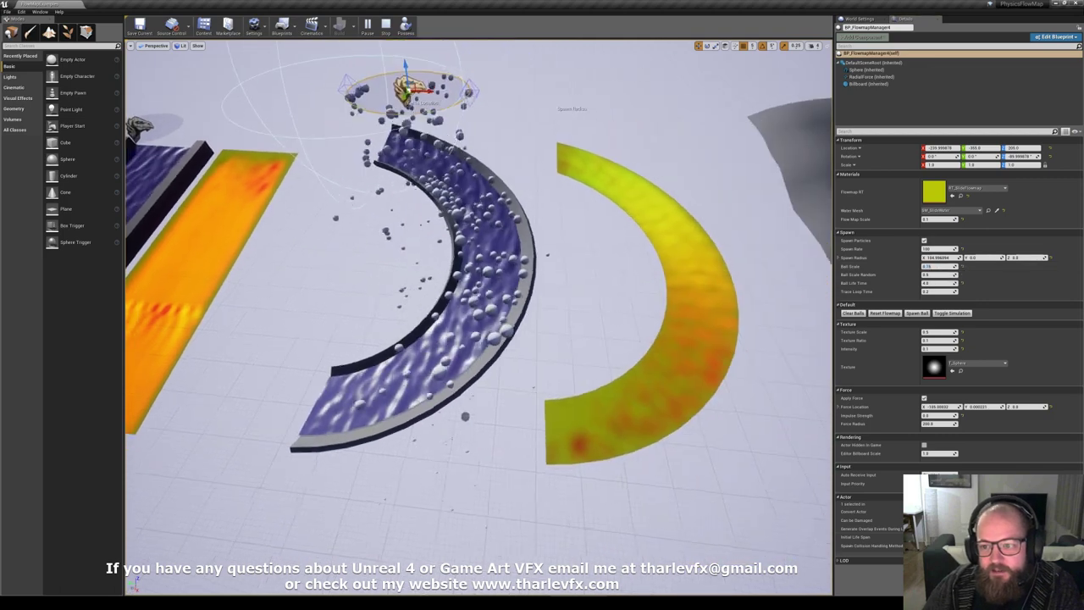
pyautogui.moveTo(610, 201); pyautogui.dragTo(618, 201, button='right')
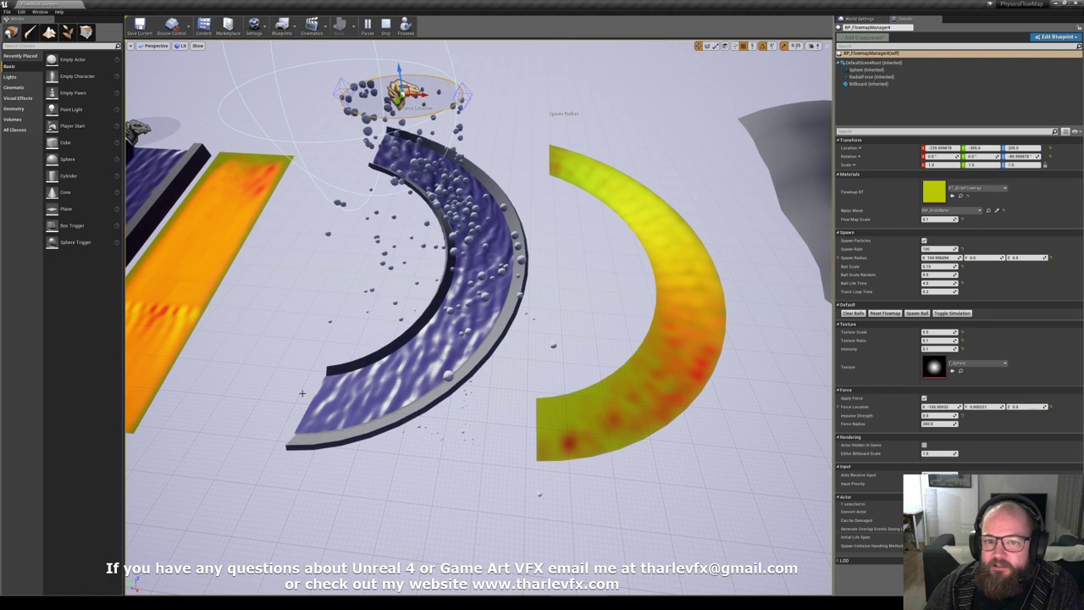
pyautogui.click(884, 313)
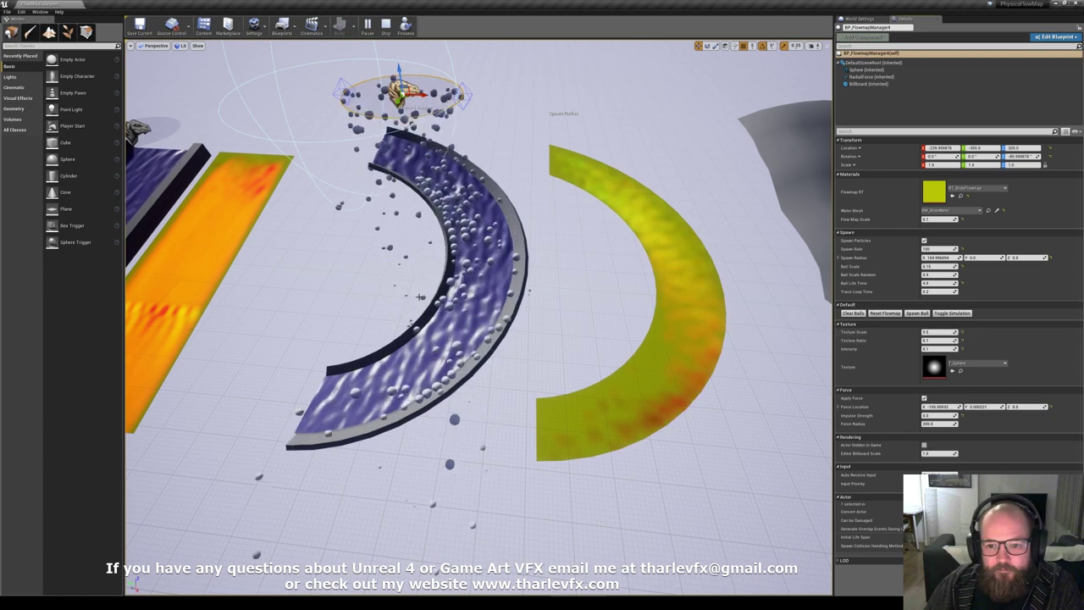
# Inspect the straight channel's flowmap manager, its painted flowmap plane and the manager's Texture Ratio setting.
pyautogui.press('a')
pyautogui.moveTo(417, 275); pyautogui.dragTo(426, 279, button='right')
pyautogui.press('w')
pyautogui.click(454, 134)
pyautogui.moveTo(455, 136); pyautogui.dragTo(463, 156, button='right')
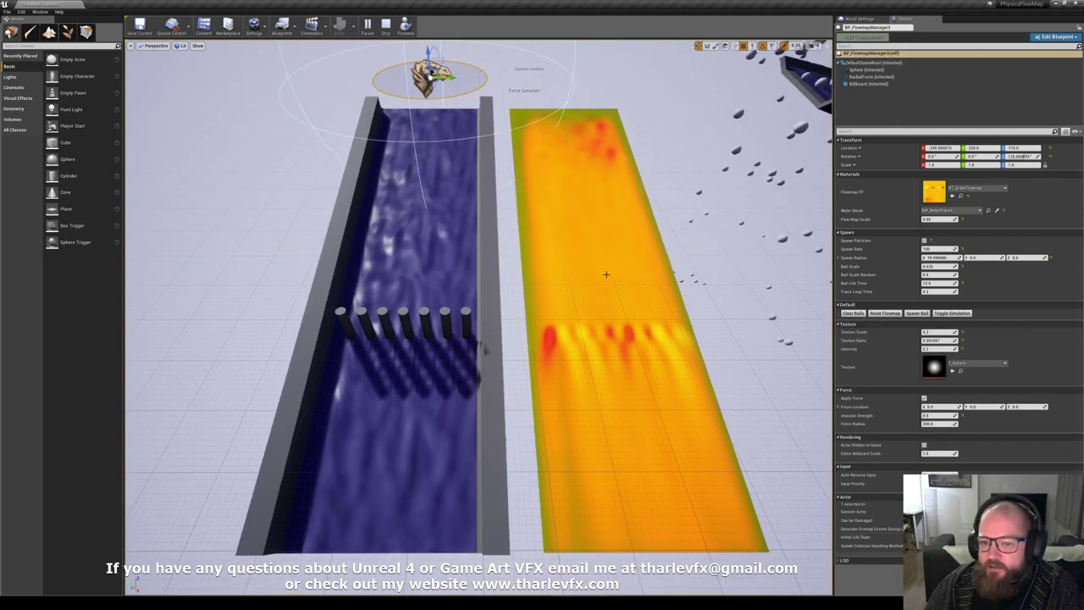
pyautogui.click(540, 125)
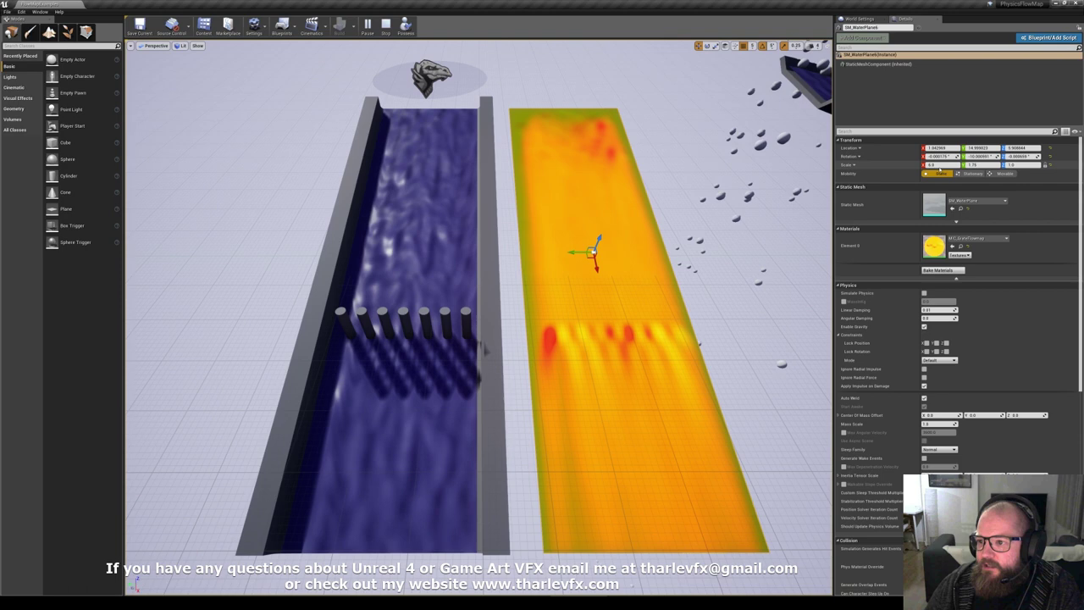
pyautogui.click(429, 78)
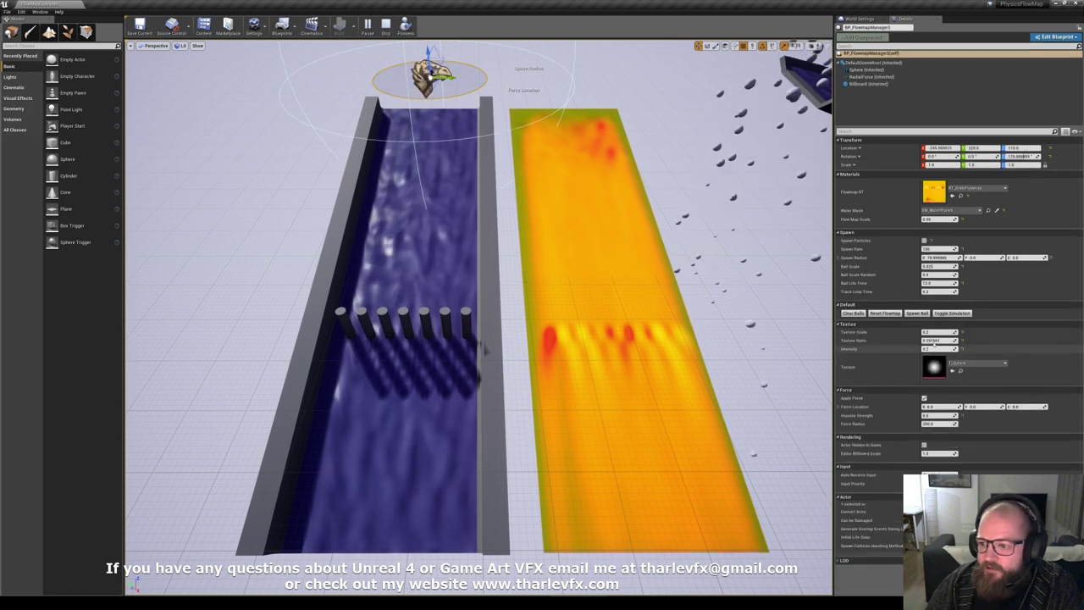
pyautogui.click(940, 340)
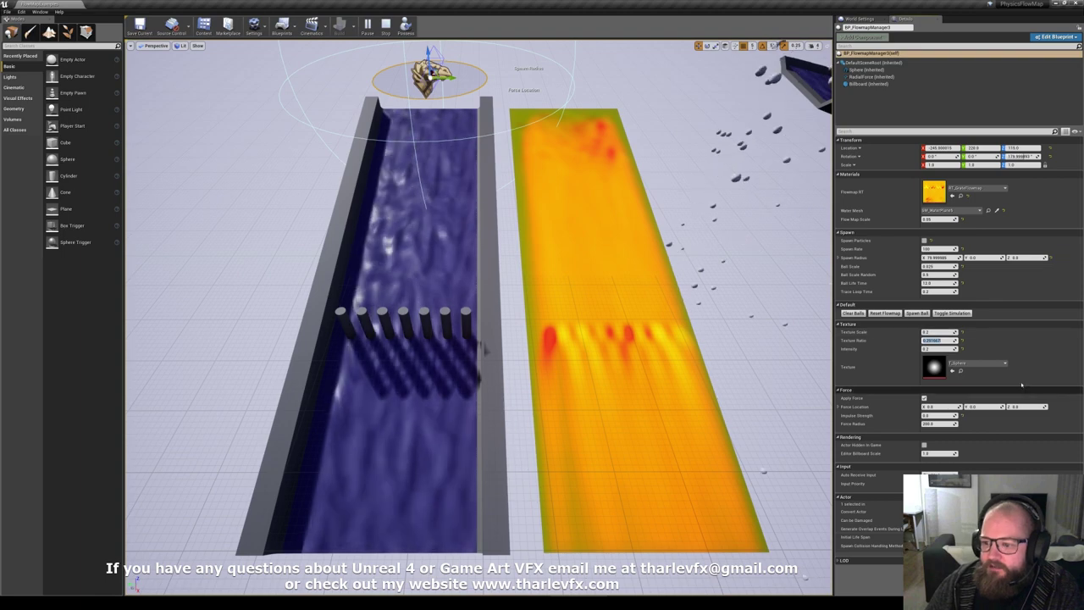
pyautogui.click(702, 229)
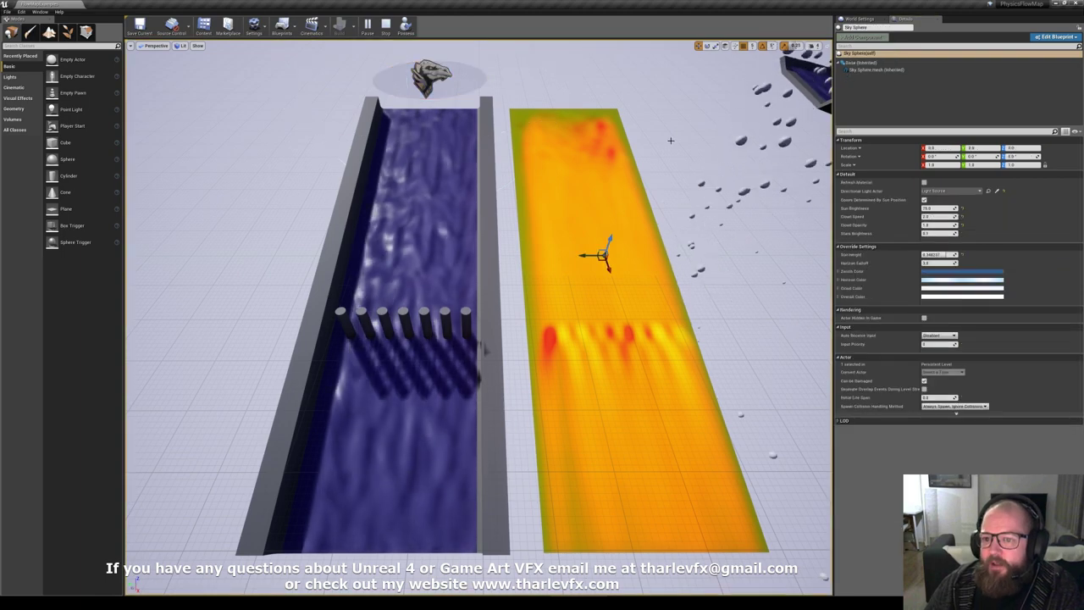
# Select the curved channel's flowmap manager, stop its particle simulation, and clear its balls and flowmap.
pyautogui.press('d')
pyautogui.moveTo(703, 229); pyautogui.dragTo(691, 249, button='right')
pyautogui.press('d')
pyautogui.press('w')
pyautogui.press('s')
pyautogui.click(380, 55)
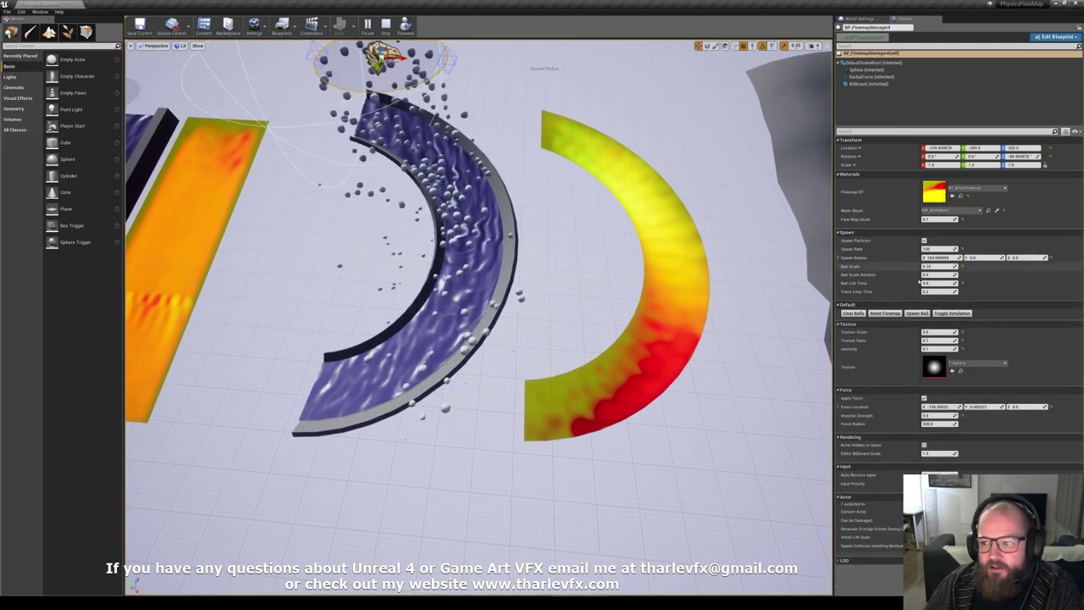
pyautogui.click(848, 313)
pyautogui.click(882, 313)
pyautogui.click(952, 313)
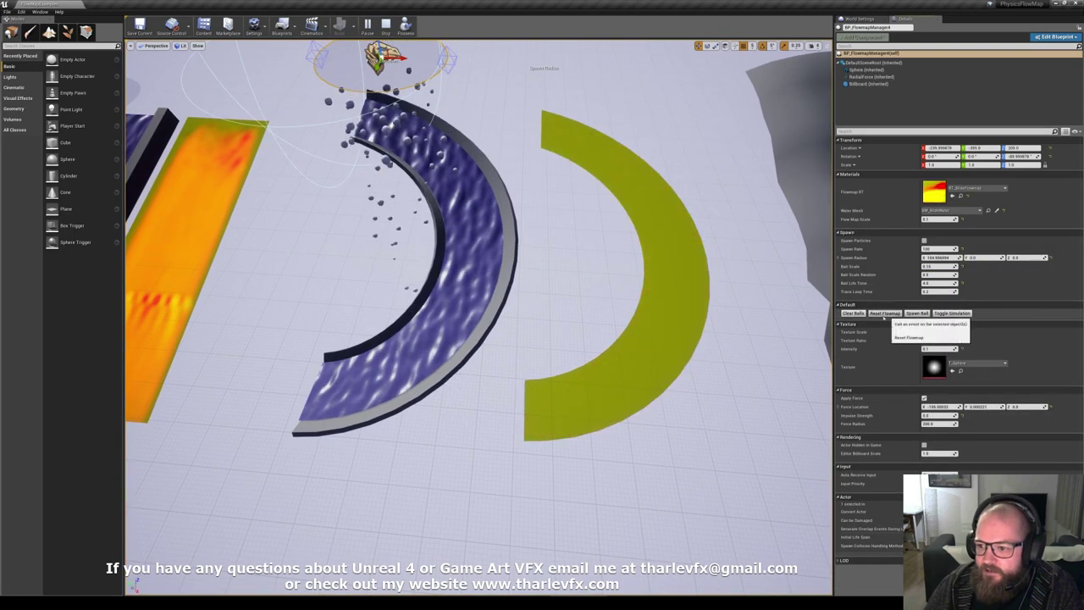
pyautogui.click(862, 313)
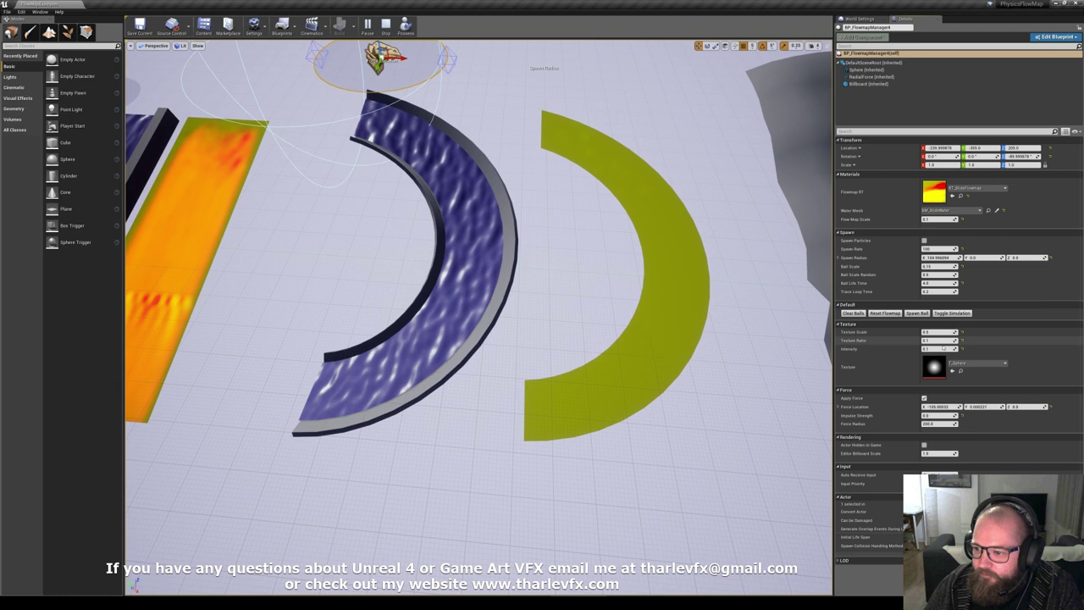
# Set the curved channel manager's Texture Ratio and Intensity to 1.0 and spawn single balls to paint the flowmap.
pyautogui.click(933, 340)
pyautogui.write('0')
pyautogui.press('Return')
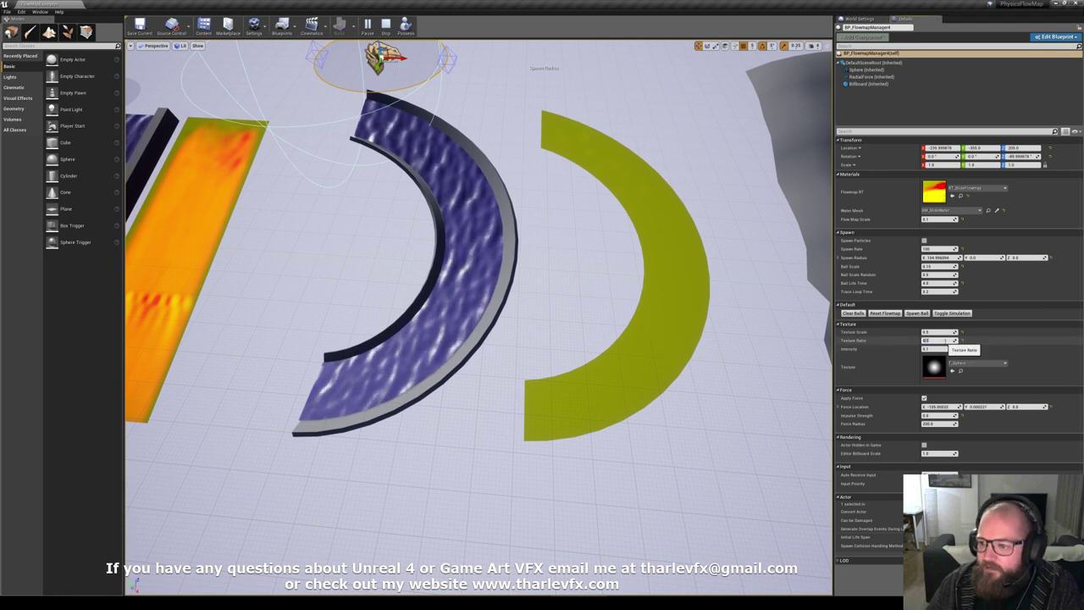
pyautogui.click(924, 313)
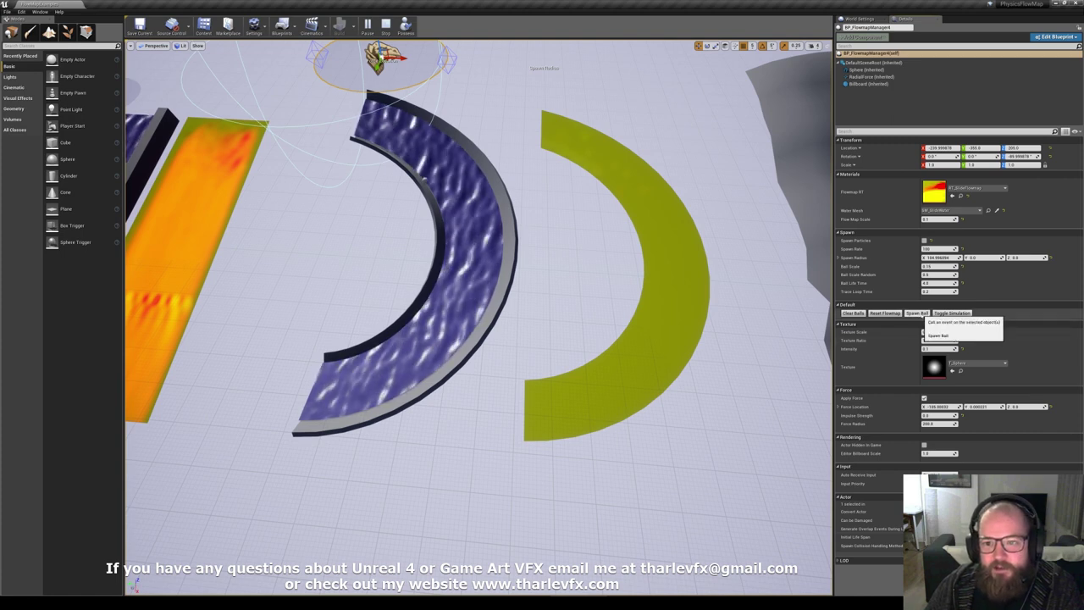
pyautogui.click(917, 313)
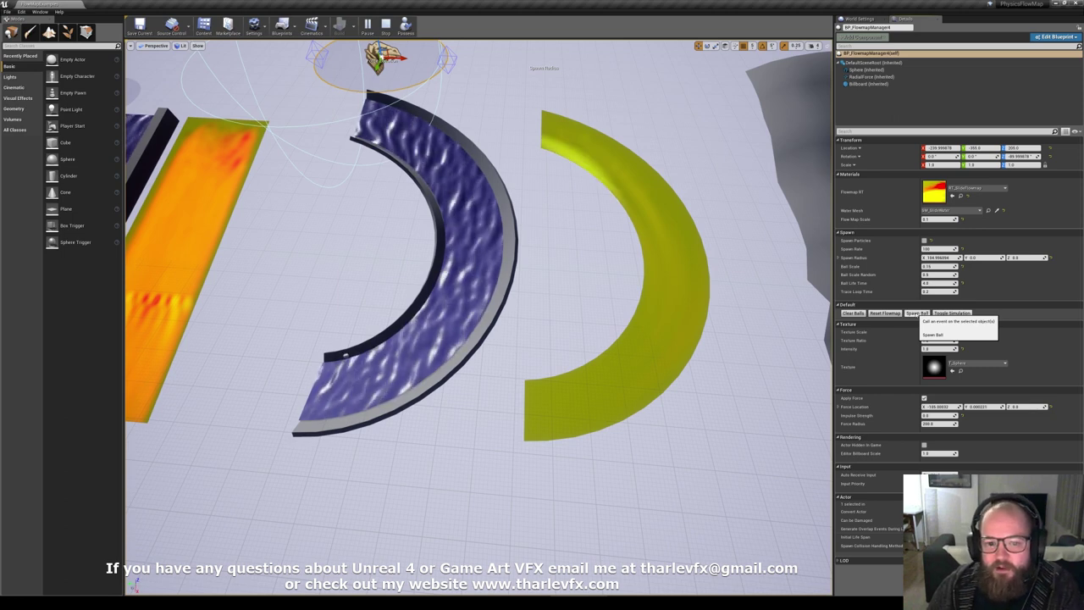
pyautogui.click(917, 312)
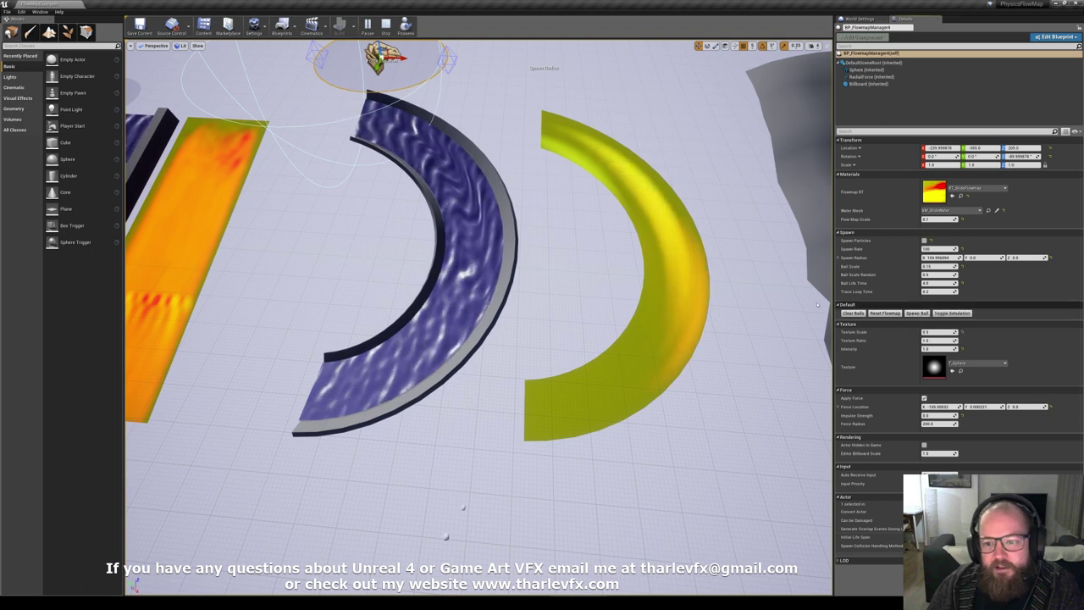
# Set the curved channel manager's Texture Ratio to 0.1 and Texture Scale to 0.05, and spawn test balls on the cleared flowmap.
pyautogui.click(944, 340)
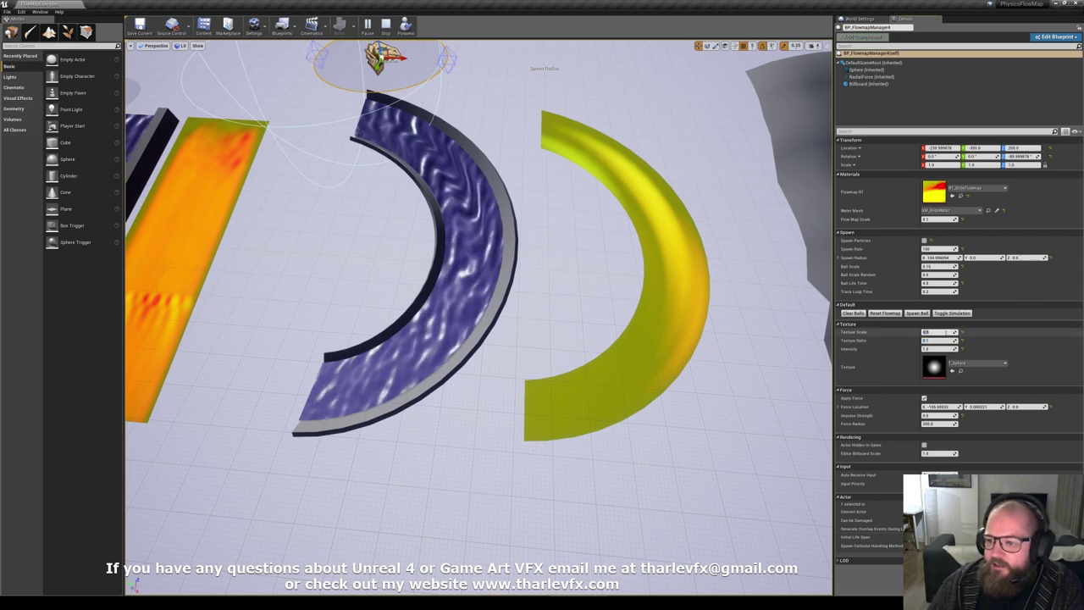
pyautogui.click(945, 332)
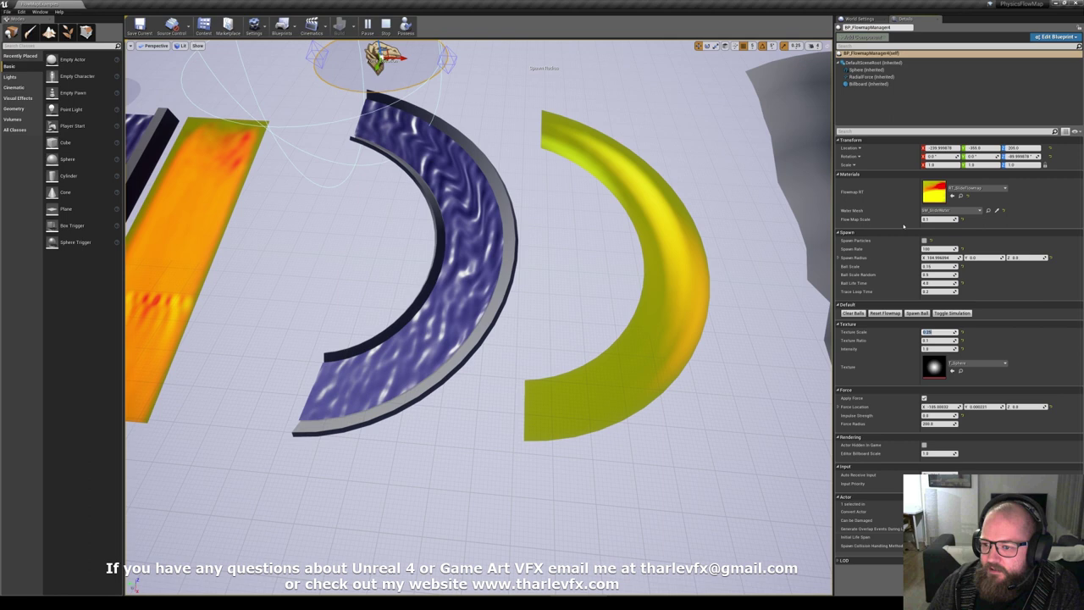
pyautogui.click(918, 314)
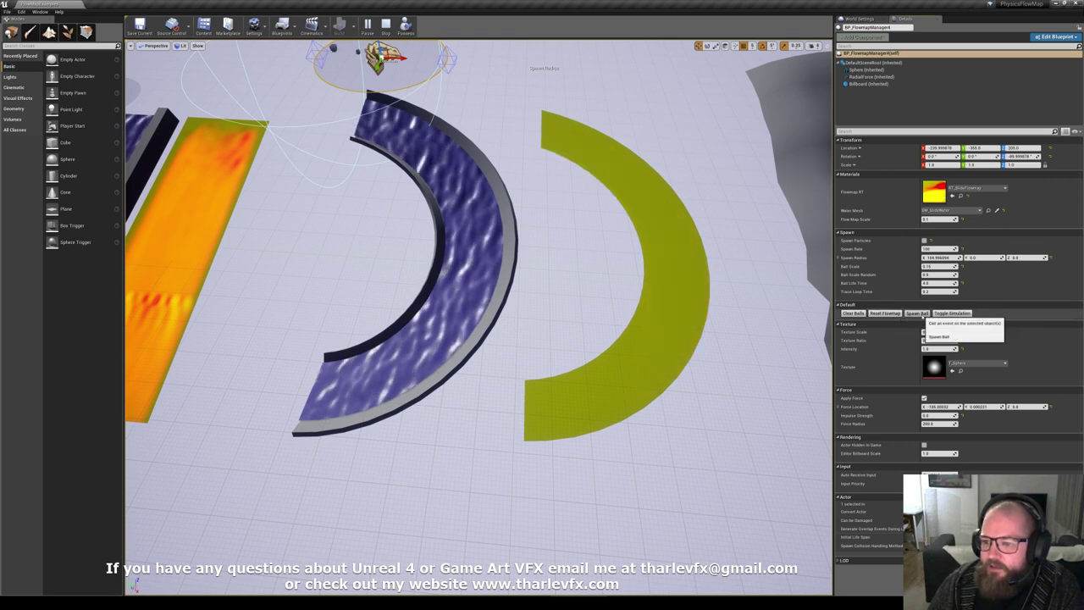
pyautogui.click(922, 314)
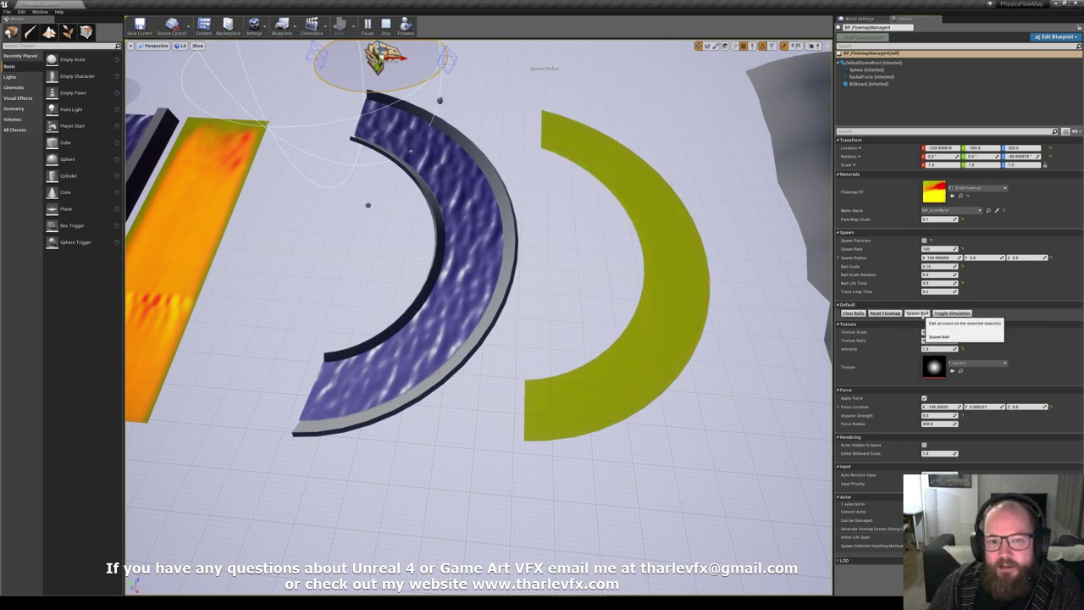
# Shrink the curved channel's Spawn Radius to about 70, set Trace Loop Time to 0.01 and spawn more single balls.
pyautogui.click(450, 63)
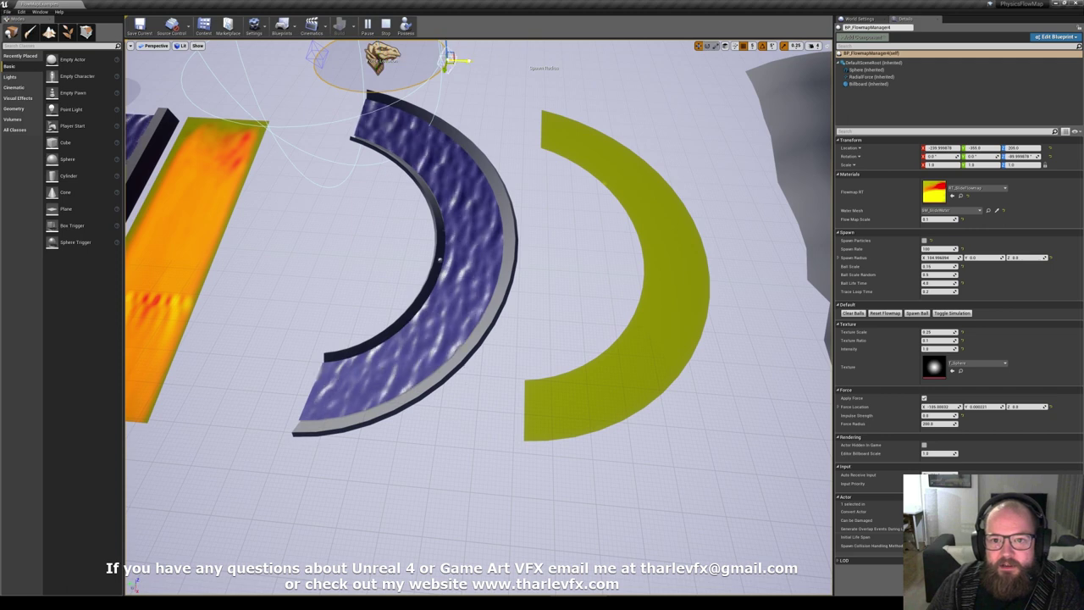
pyautogui.moveTo(453, 59); pyautogui.dragTo(427, 59)
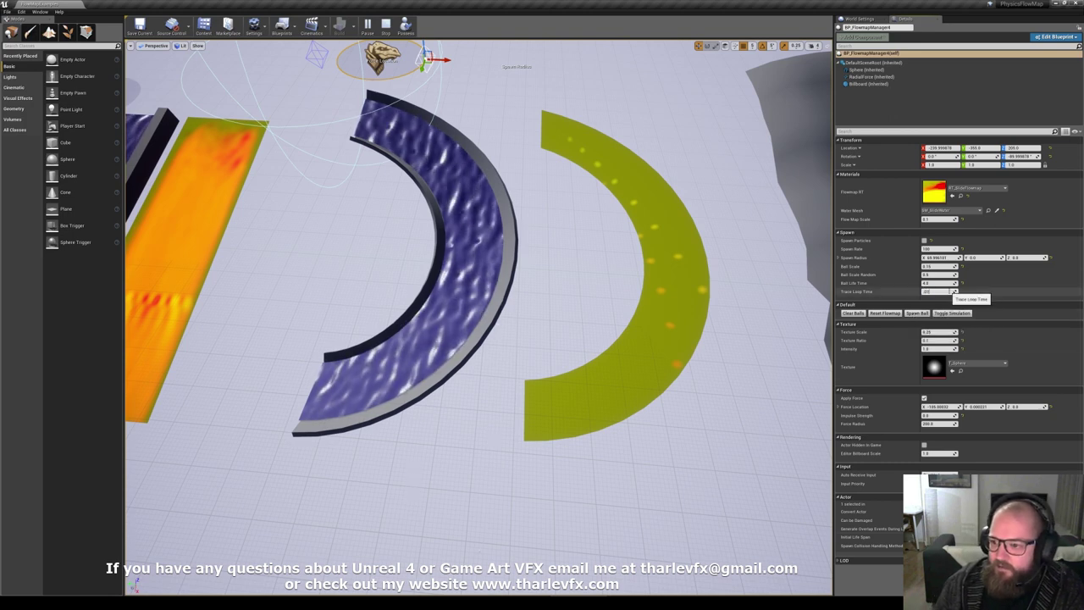
pyautogui.click(918, 312)
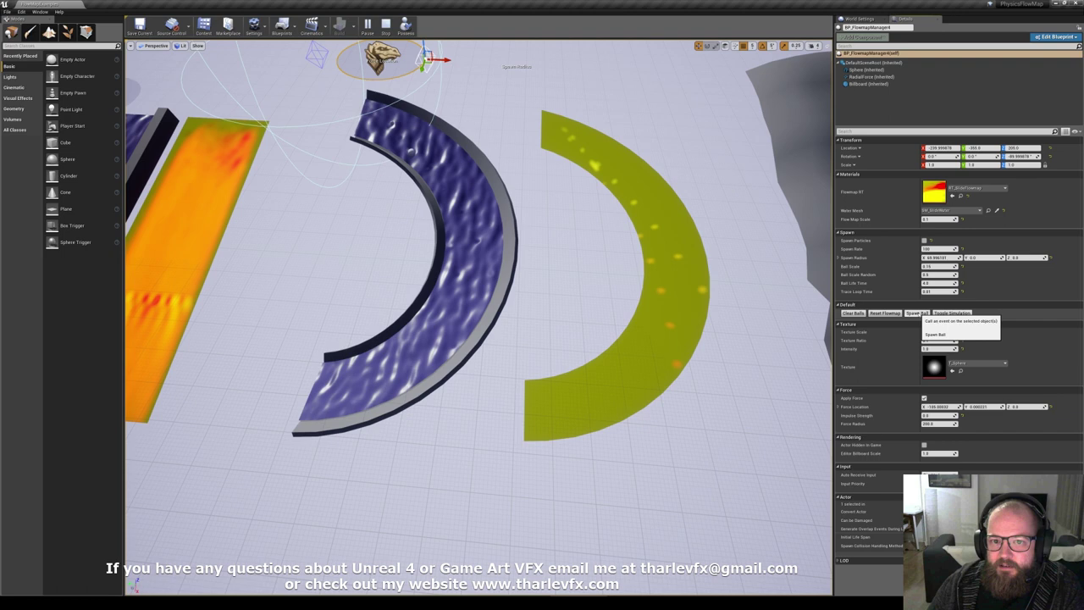
pyautogui.click(916, 313)
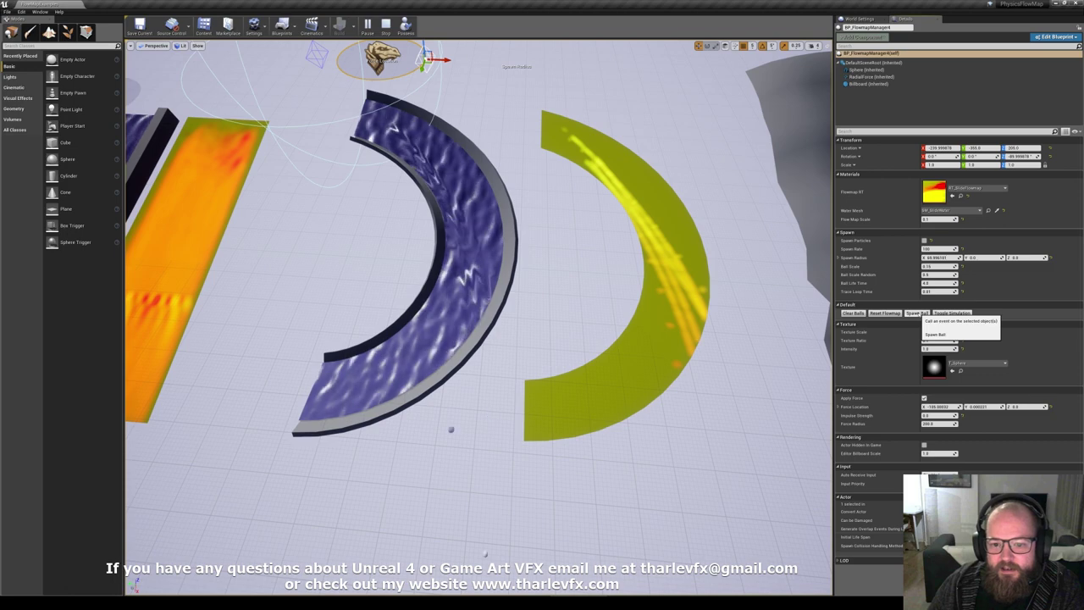
# Toggle on the curved channel's particle simulation and turn on the frame rate display with a console command.
pyautogui.click(954, 313)
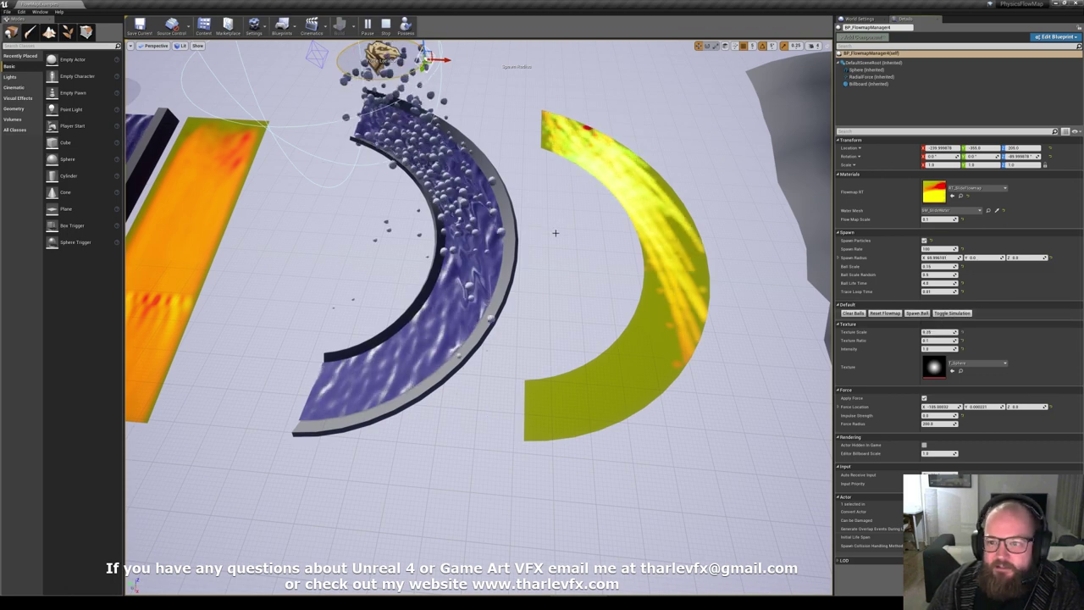
pyautogui.press('`')
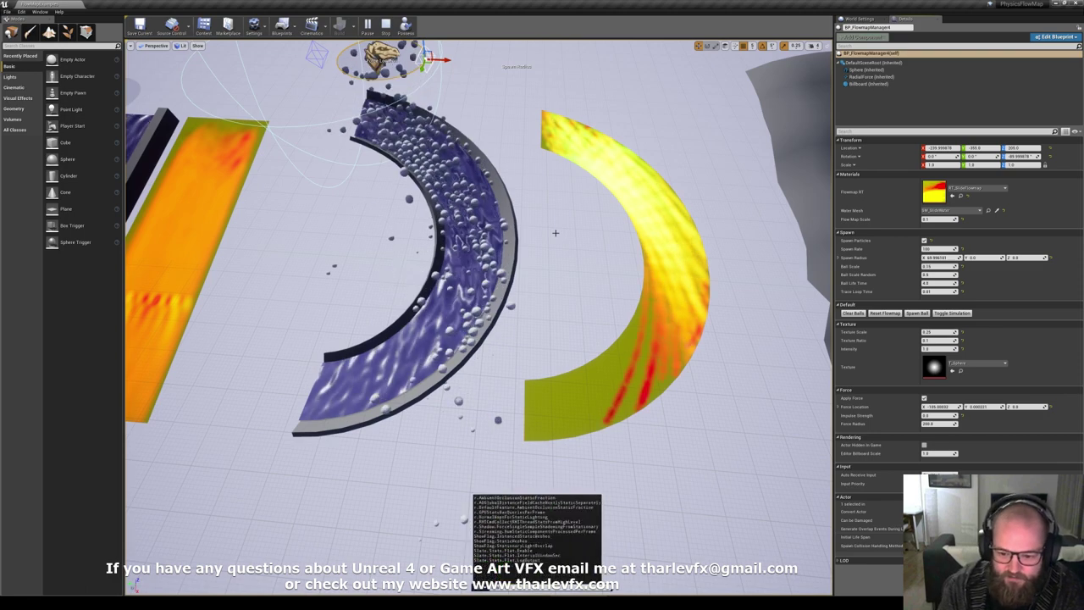
pyautogui.press('Return')
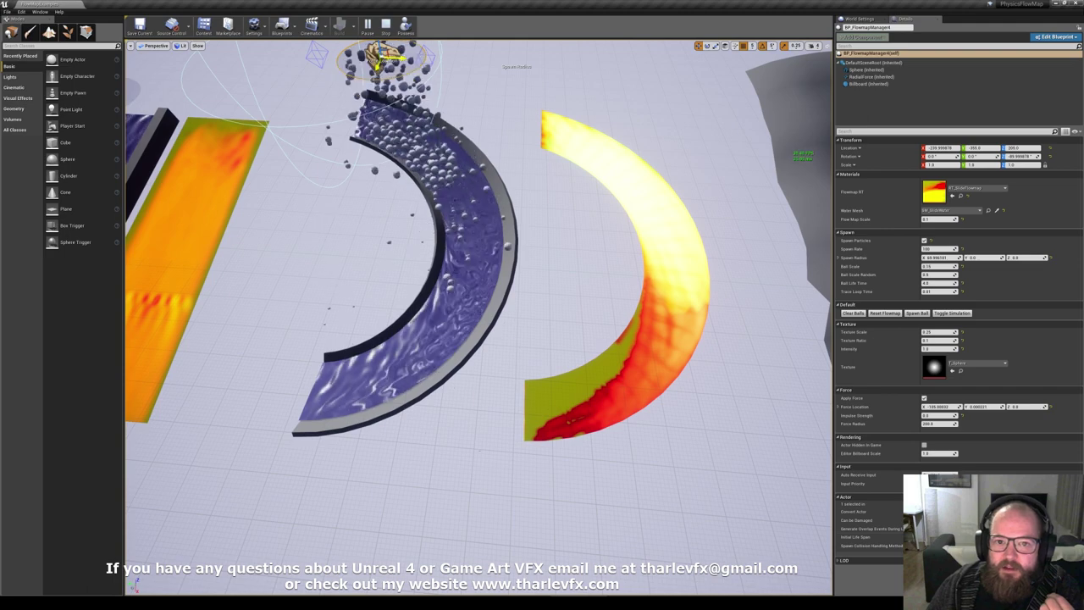
# Reset the curved channel's flowmap while balls spawn and move its manager off the channel's upper end towards the inside of the curve.
pyautogui.moveTo(384, 61)
pyautogui.mouseDown()
pyautogui.moveTo(419, 83)
pyautogui.moveTo(430, 193)
pyautogui.moveTo(316, 306)
pyautogui.moveTo(303, 288)
pyautogui.moveTo(339, 279)
pyautogui.moveTo(322, 296)
pyautogui.moveTo(360, 279)
pyautogui.moveTo(442, 169)
pyautogui.moveTo(457, 126)
pyautogui.moveTo(443, 102)
pyautogui.moveTo(385, 63)
pyautogui.moveTo(406, 249)
pyautogui.moveTo(423, 68)
pyautogui.moveTo(386, 55)
pyautogui.mouseUp()
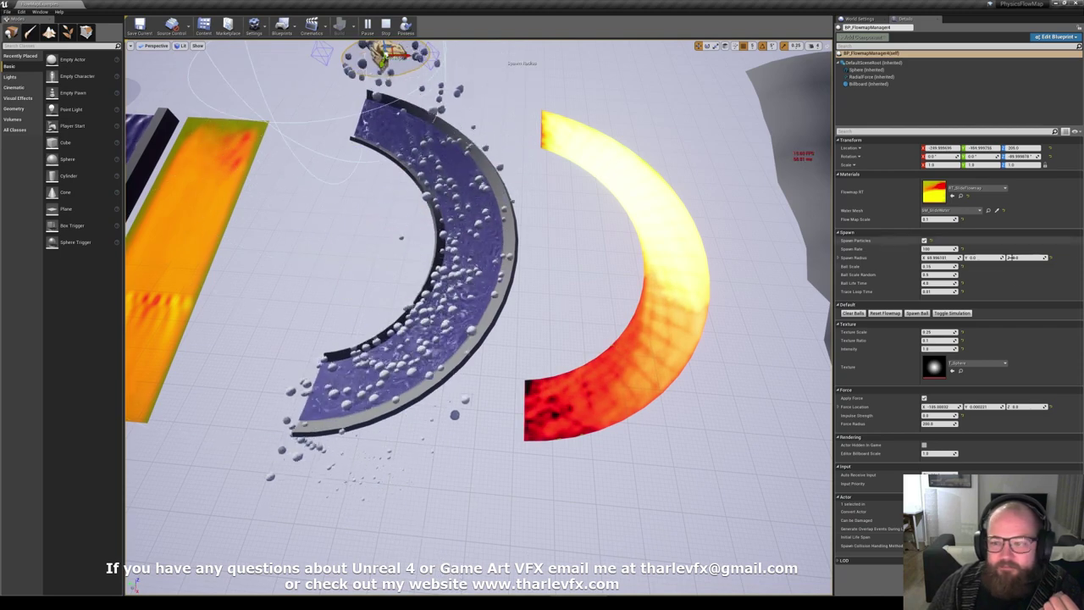
pyautogui.click(886, 313)
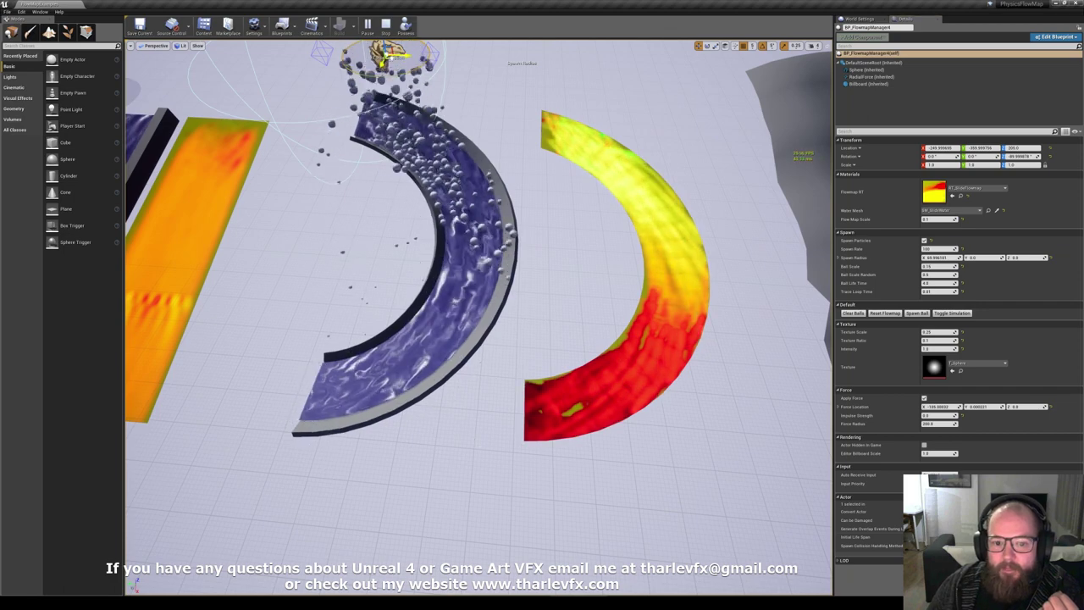
pyautogui.moveTo(391, 57)
pyautogui.mouseDown()
pyautogui.moveTo(441, 148)
pyautogui.moveTo(406, 192)
pyautogui.moveTo(410, 48)
pyautogui.moveTo(399, 59)
pyautogui.moveTo(459, 100)
pyautogui.moveTo(381, 54)
pyautogui.moveTo(405, 45)
pyautogui.moveTo(375, 48)
pyautogui.moveTo(455, 97)
pyautogui.moveTo(363, 266)
pyautogui.moveTo(363, 126)
pyautogui.moveTo(313, 142)
pyautogui.mouseUp()
# Stop the curved channel's simulation, clear its balls and change the manager's Flow Map Scale.
pyautogui.click(951, 313)
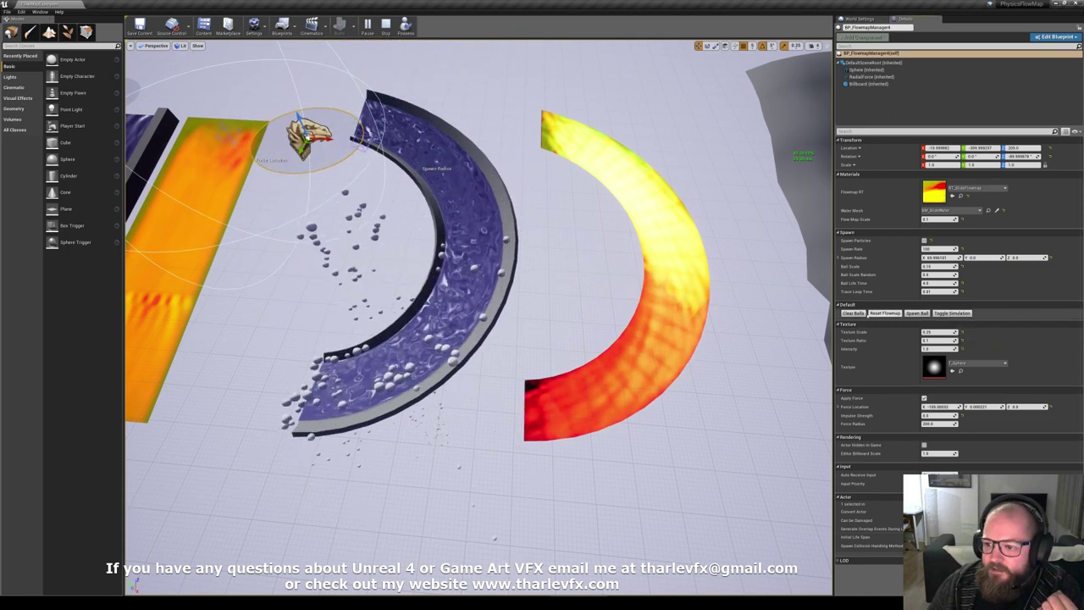
pyautogui.click(856, 313)
pyautogui.click(943, 220)
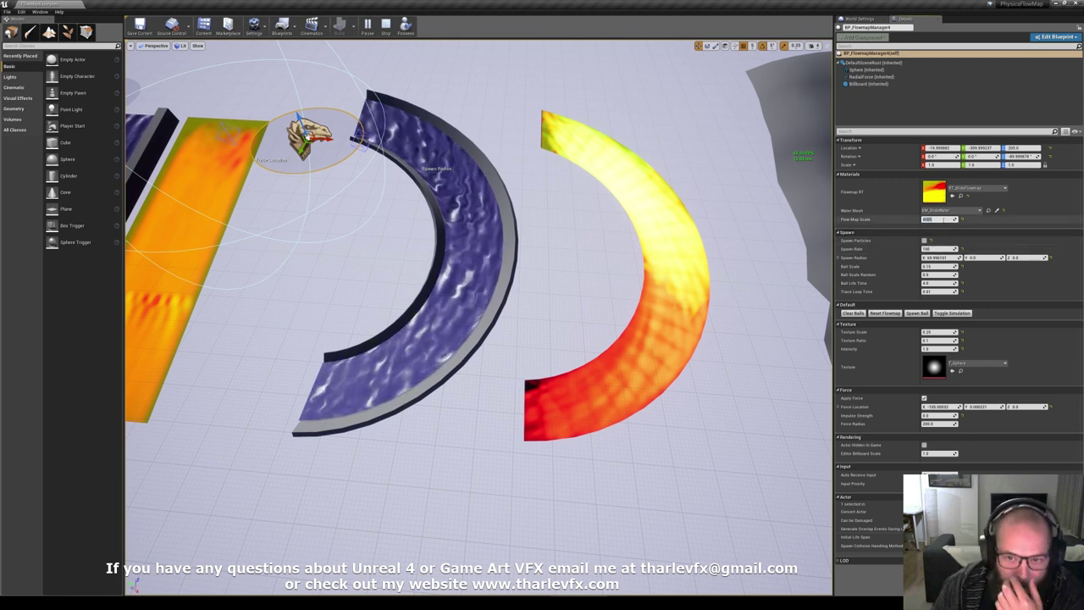
pyautogui.press('Return')
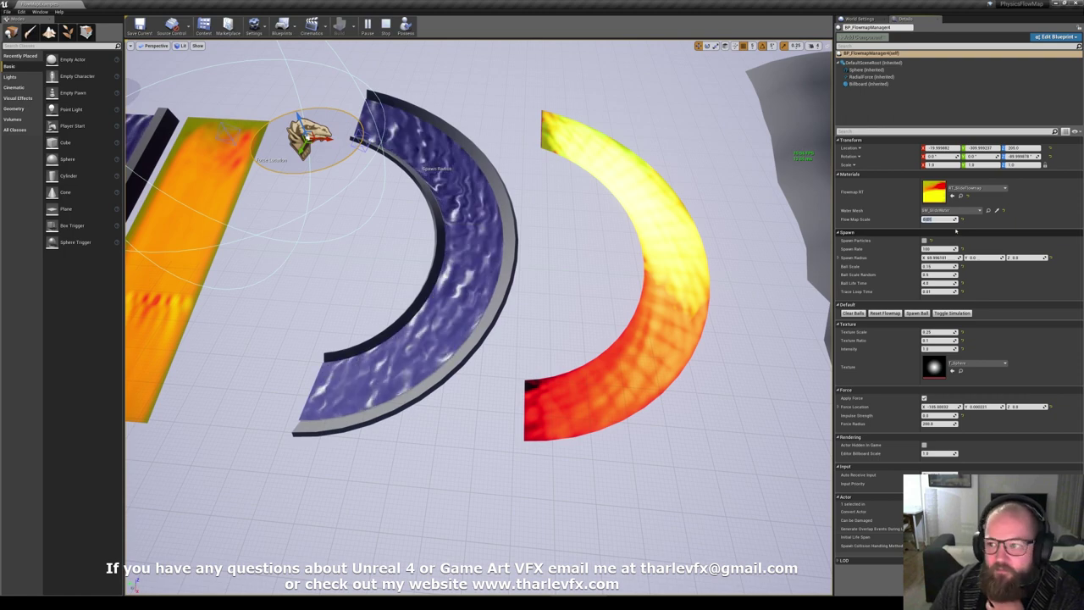
# Select the flowmap manager at the top of the rocky river and toggle on its particle simulation.
pyautogui.click(533, 252)
pyautogui.moveTo(532, 251); pyautogui.dragTo(664, 169, button='right')
pyautogui.moveTo(557, 194); pyautogui.dragTo(556, 195, button='right')
pyautogui.press('s')
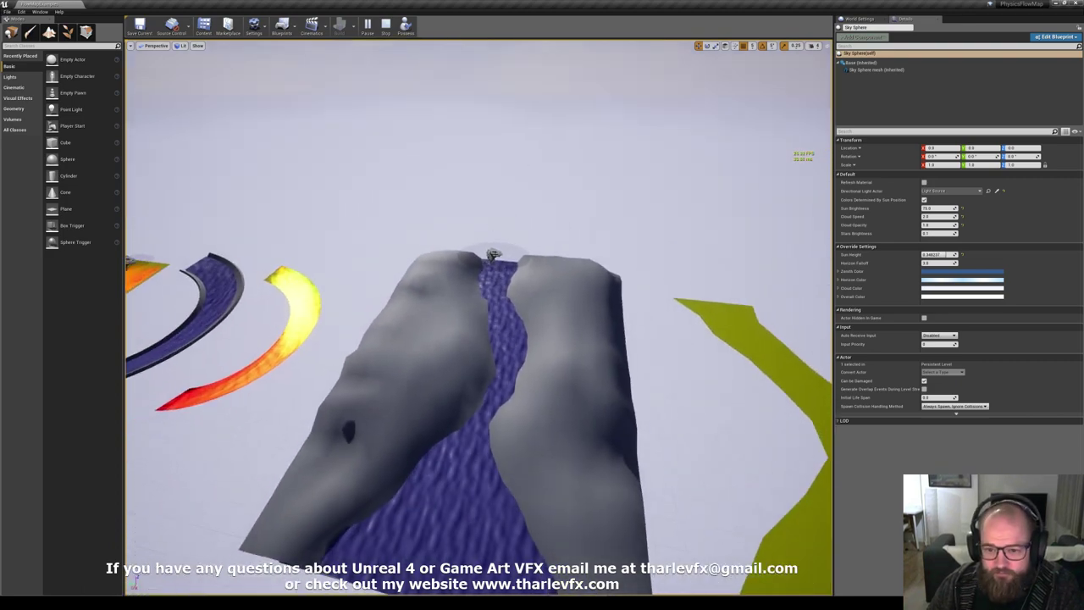
pyautogui.click(494, 254)
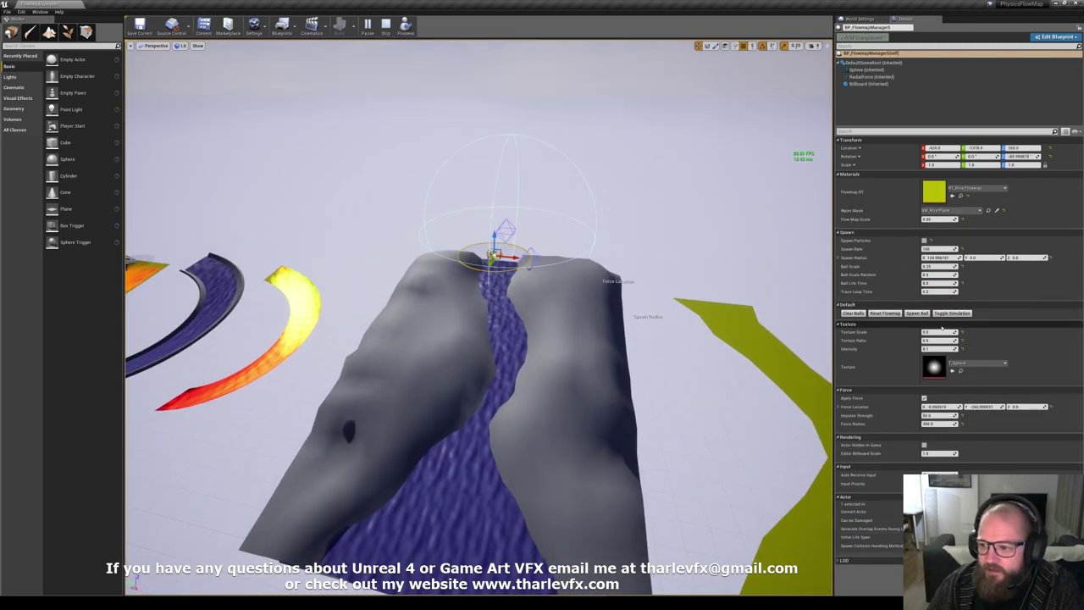
pyautogui.click(952, 312)
pyautogui.press('d')
pyautogui.moveTo(592, 322); pyautogui.dragTo(377, 339, button='right')
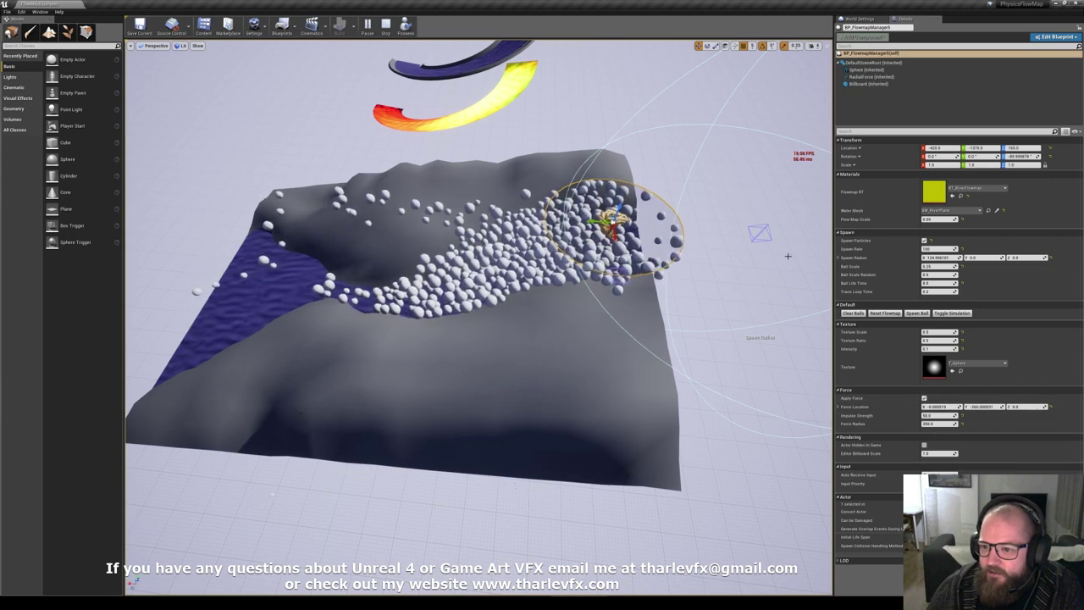
# Move the river manager's Force Location closer to the spawn area, set Impulse Strength to 100 and clear the balls.
pyautogui.moveTo(744, 230); pyautogui.dragTo(704, 231)
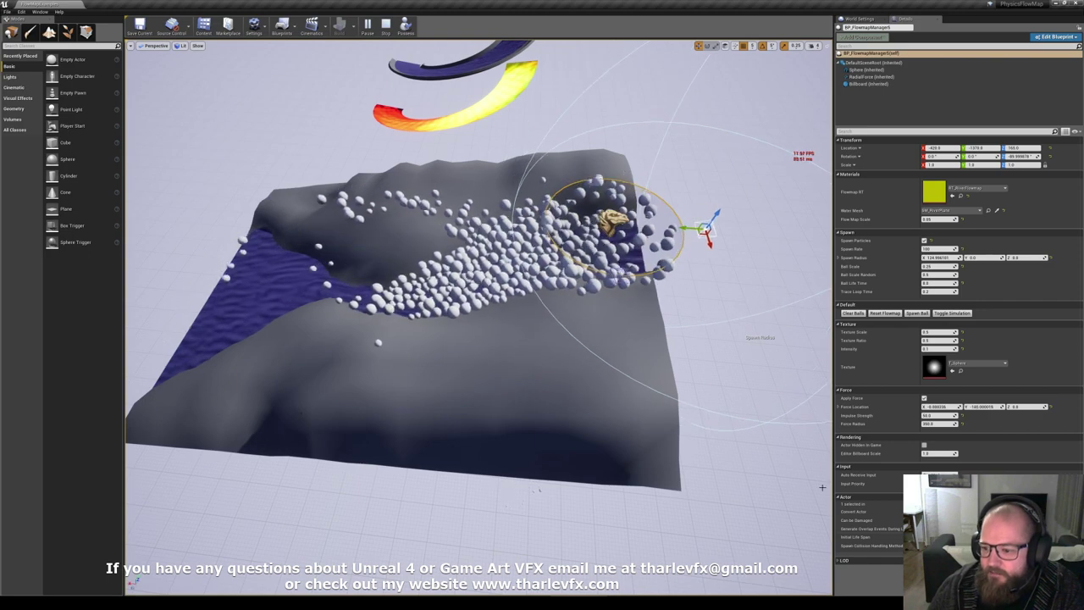
pyautogui.click(940, 415)
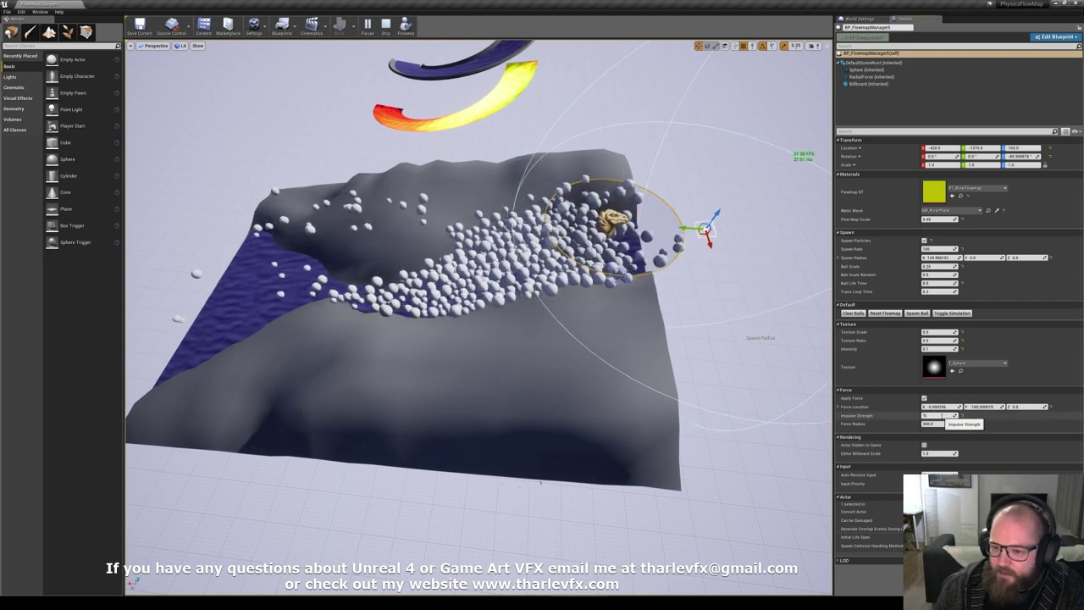
pyautogui.write('100')
pyautogui.press('Return')
pyautogui.click(851, 312)
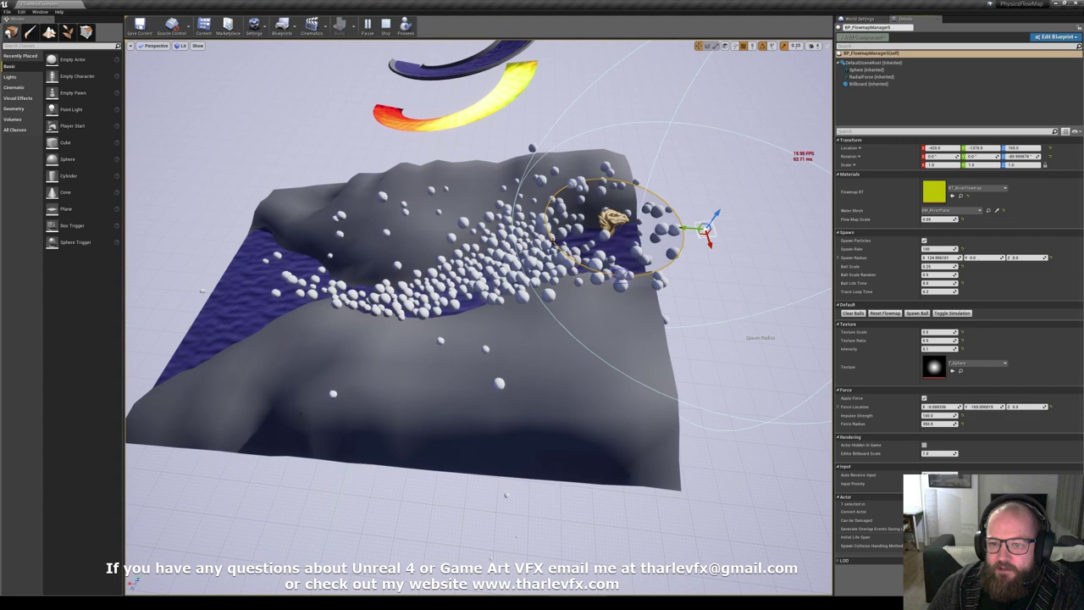
# Reposition the river manager's Force Location beside the spawn area and set its Ball Scale to 0.1.
pyautogui.moveTo(709, 243); pyautogui.dragTo(701, 216)
pyautogui.keyDown('alt'); pyautogui.moveTo(652, 304); pyautogui.dragTo(765, 334); pyautogui.keyUp('alt')
pyautogui.click(941, 266)
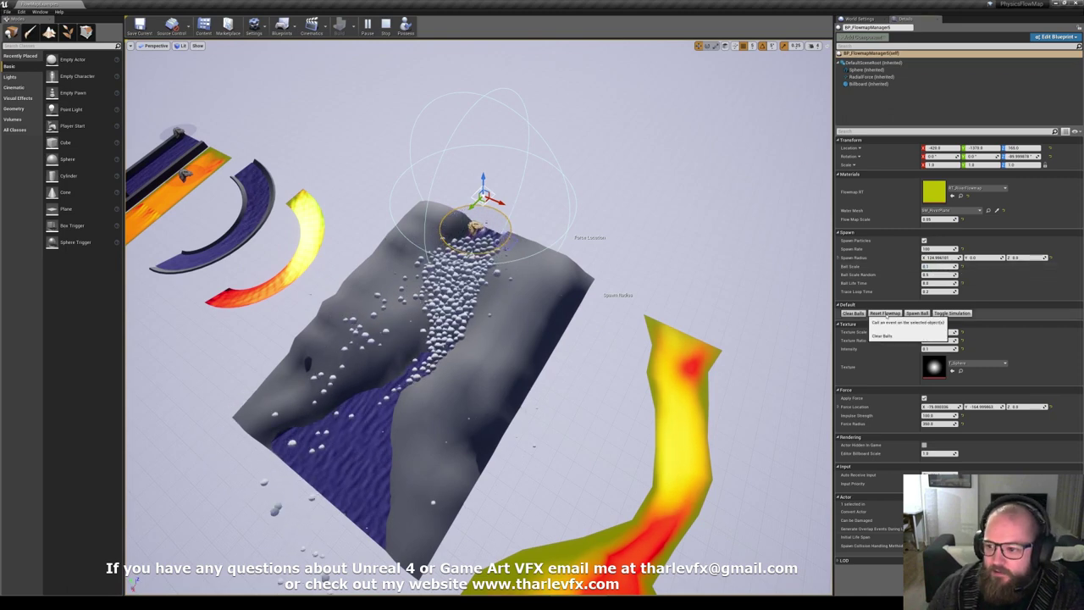
# Reset the rocky river's flowmap, move the manager's Force Location farther upstream of the spawn area and clear the balls.
pyautogui.click(884, 313)
pyautogui.keyDown('alt'); pyautogui.moveTo(581, 341); pyautogui.dragTo(415, 286); pyautogui.keyUp('alt')
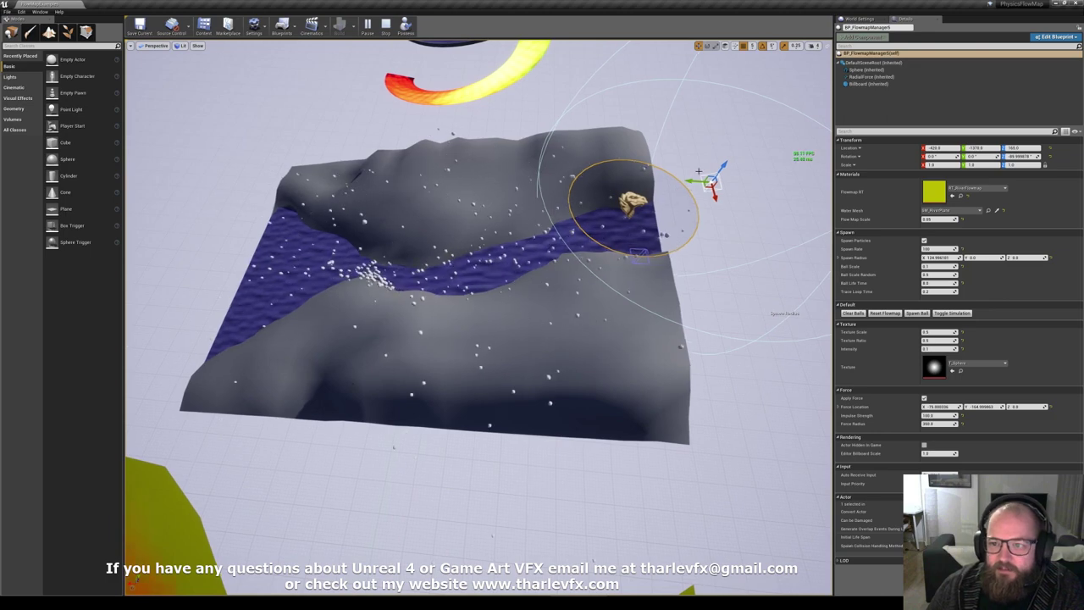
pyautogui.moveTo(701, 199); pyautogui.dragTo(756, 170)
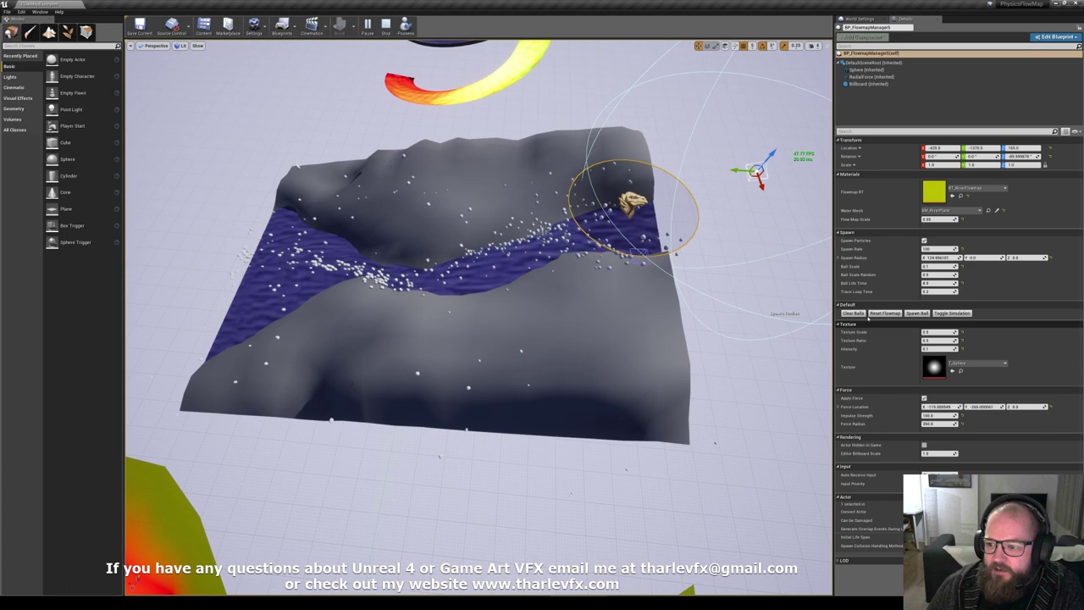
pyautogui.click(853, 313)
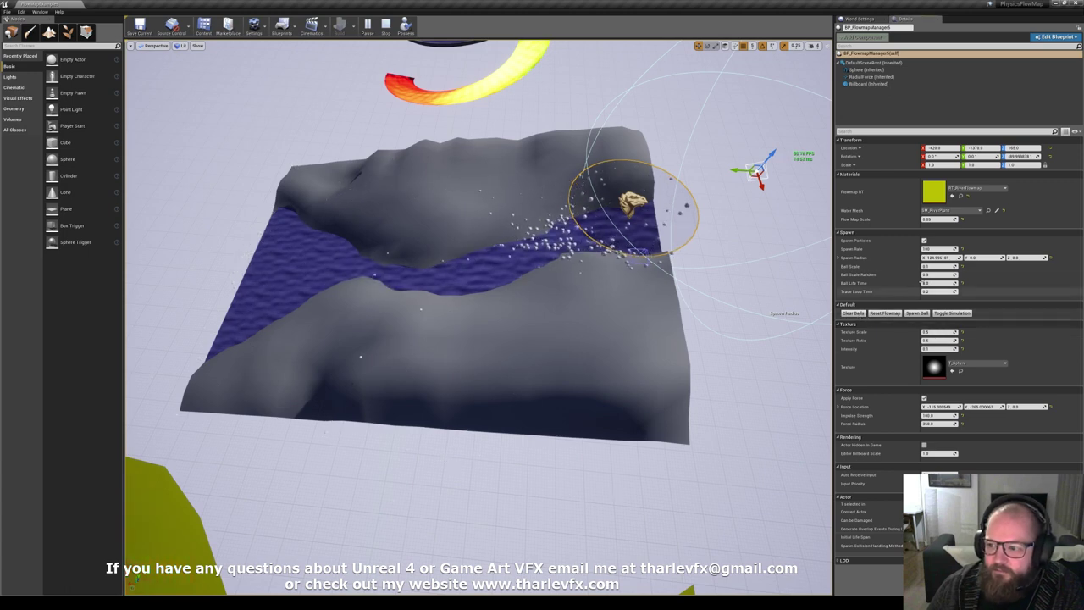
# Set the river manager's Ball Scale to 0.15 and check how the larger balls fill the channel.
pyautogui.click(937, 266)
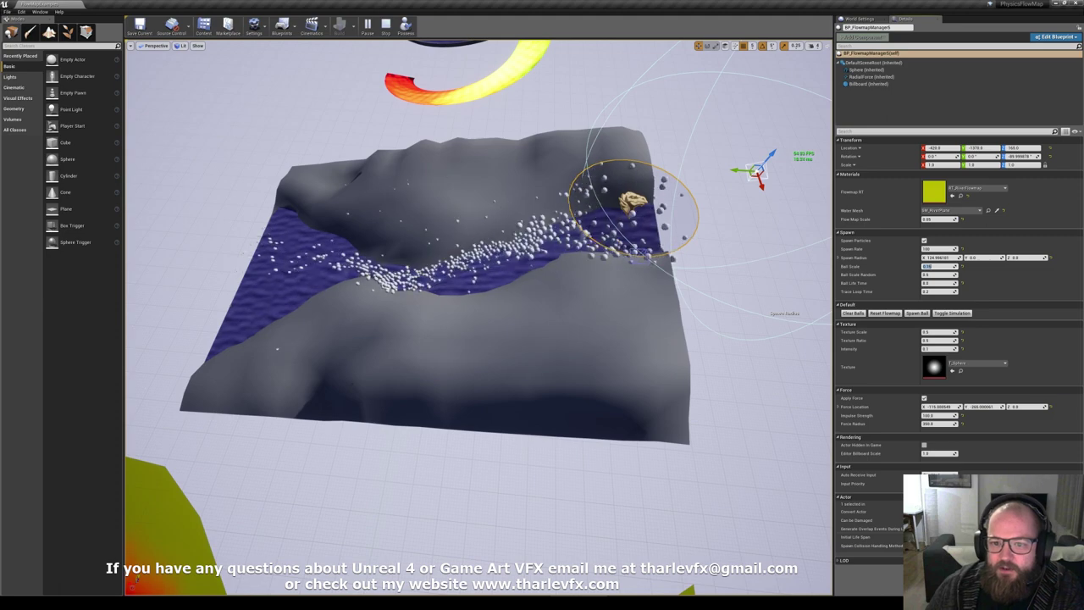
pyautogui.keyDown('alt'); pyautogui.moveTo(317, 203); pyautogui.dragTo(500, 248); pyautogui.keyUp('alt')
pyautogui.moveTo(523, 280)
pyautogui.mouseDown(button='right')
pyautogui.moveTo(491, 272)
pyautogui.moveTo(518, 265)
pyautogui.moveTo(523, 279)
pyautogui.mouseUp(button='right')
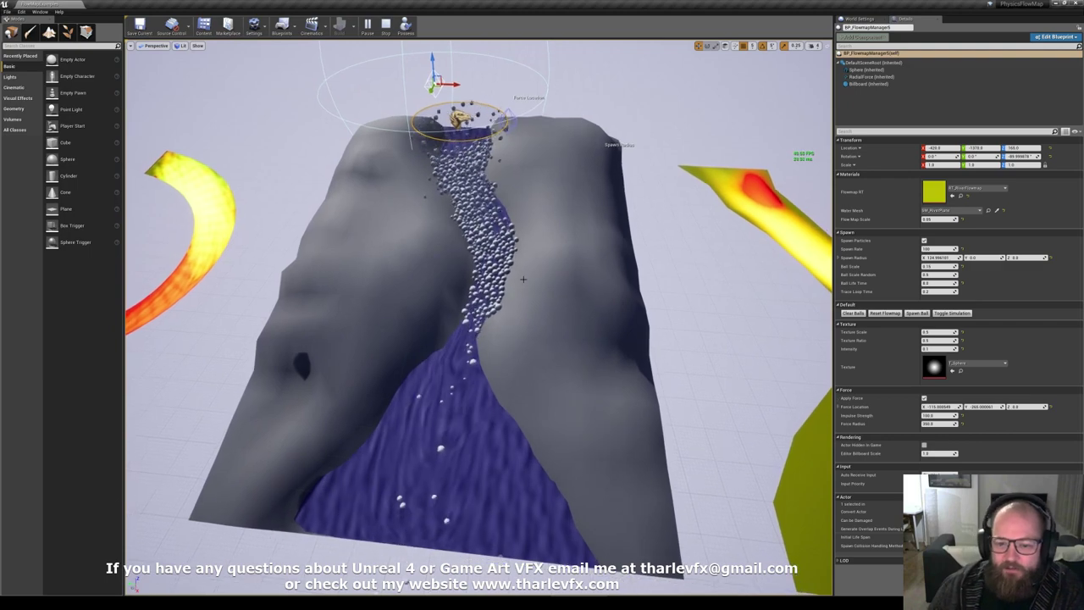
pyautogui.moveTo(740, 172)
pyautogui.mouseDown(button='right')
pyautogui.moveTo(669, 197)
pyautogui.moveTo(740, 173)
pyautogui.mouseUp(button='right')
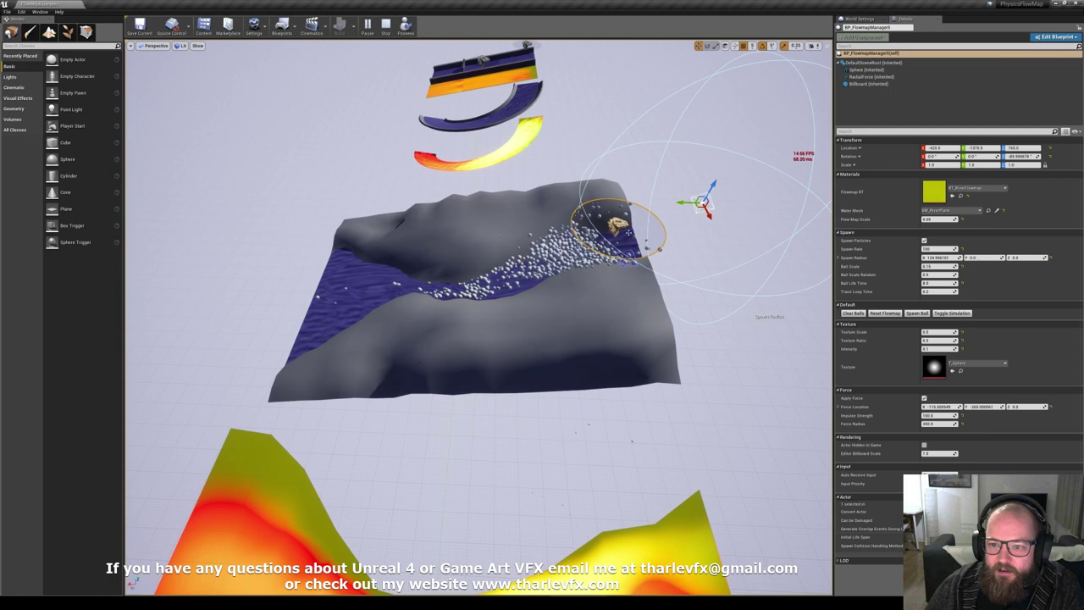
# Move the flowmap manager slightly down the river, clear its balls and reset the flowmap.
pyautogui.moveTo(617, 225)
pyautogui.mouseDown()
pyautogui.moveTo(436, 274)
pyautogui.moveTo(330, 271)
pyautogui.moveTo(230, 249)
pyautogui.moveTo(346, 272)
pyautogui.moveTo(656, 233)
pyautogui.moveTo(602, 222)
pyautogui.mouseUp()
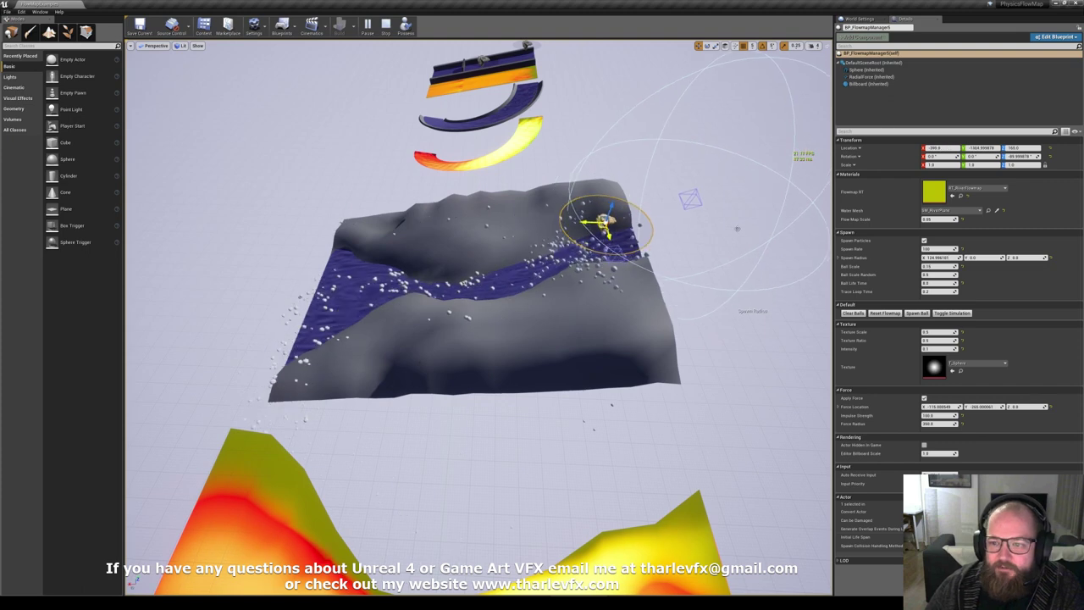
pyautogui.click(852, 313)
pyautogui.click(884, 312)
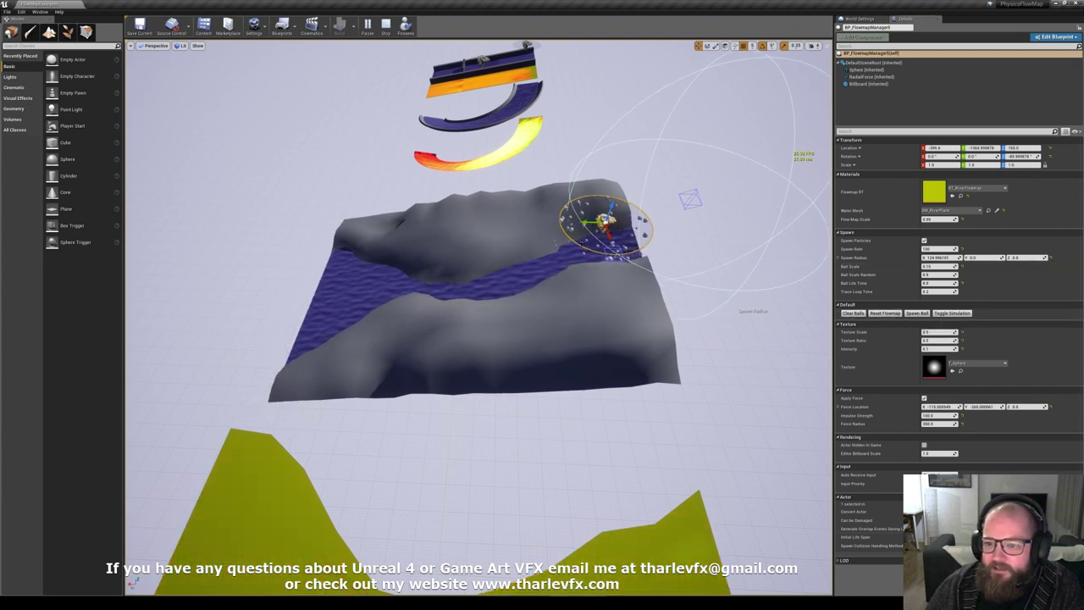
# Try a duplicate flowmap manager farther down the rocky river with the flowmap reset, and remove the duplicate.
pyautogui.moveTo(601, 223); pyautogui.dragTo(558, 207)
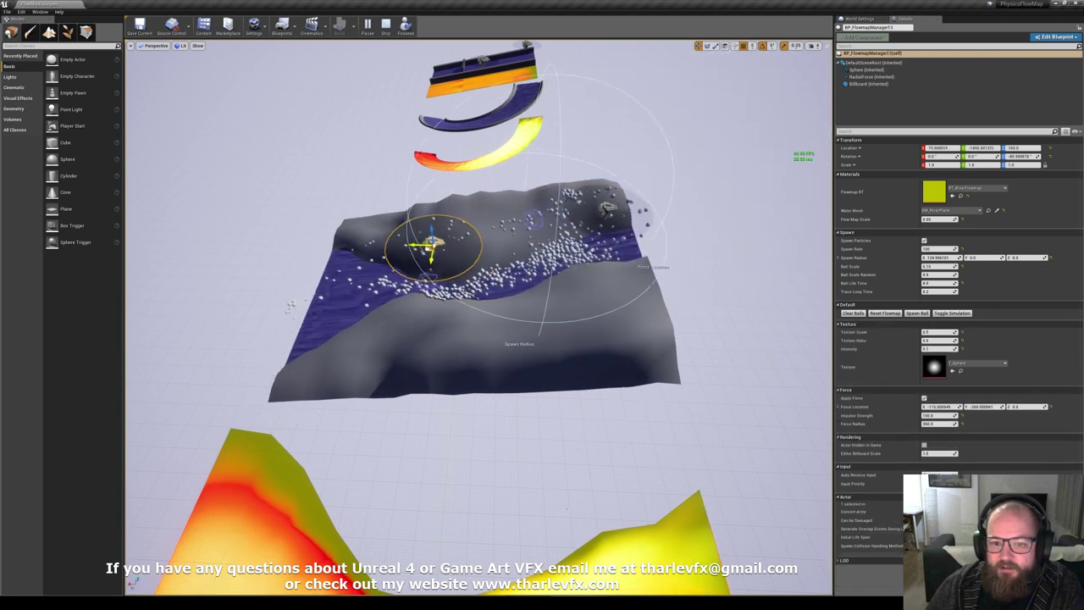
pyautogui.click(885, 313)
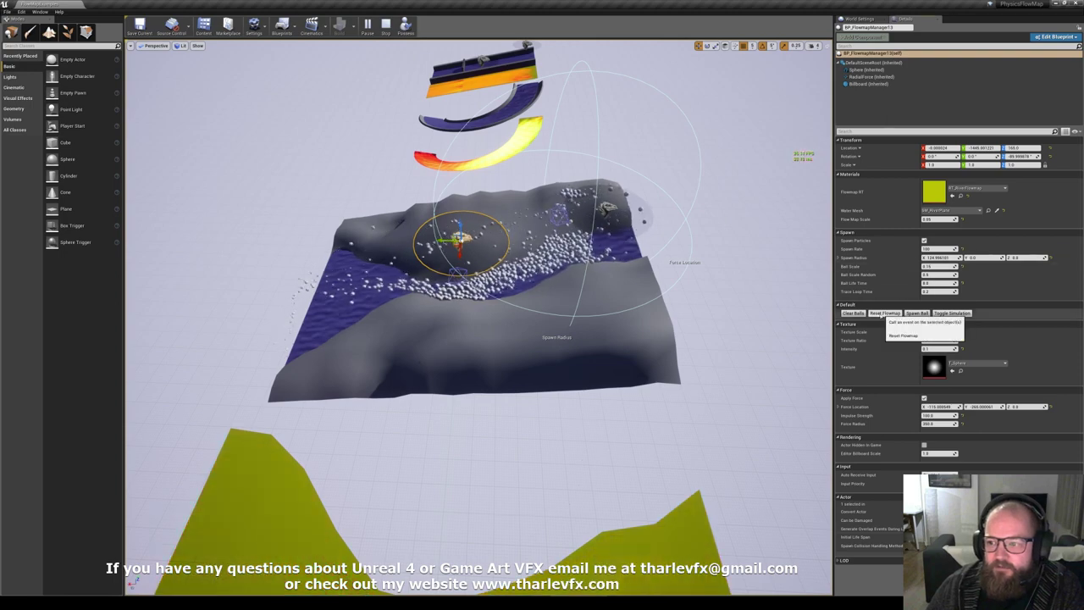
pyautogui.moveTo(677, 330); pyautogui.dragTo(675, 194, button='right')
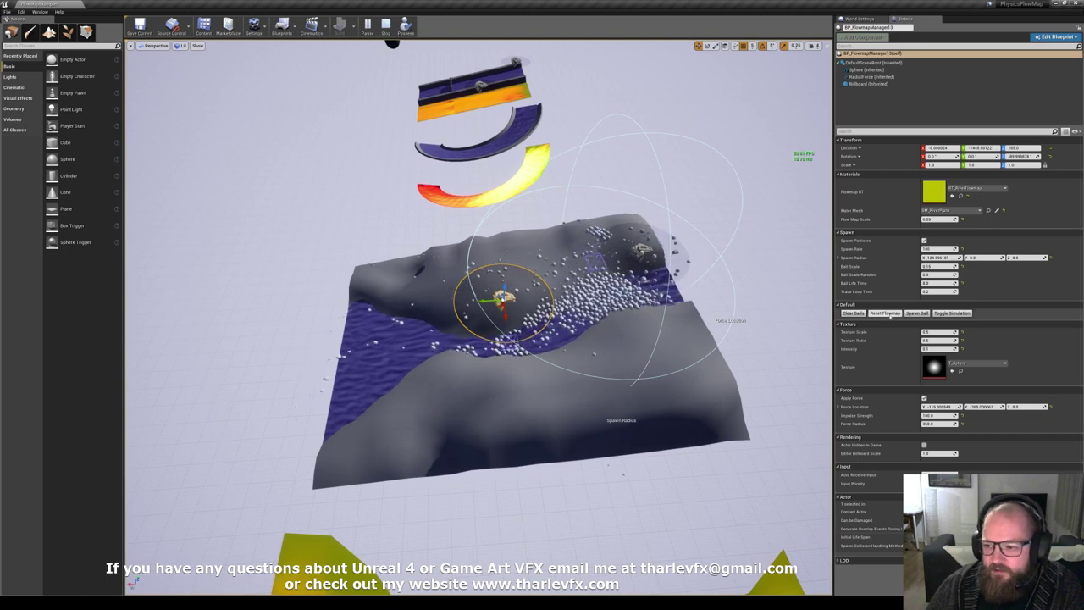
pyautogui.press('Escape')
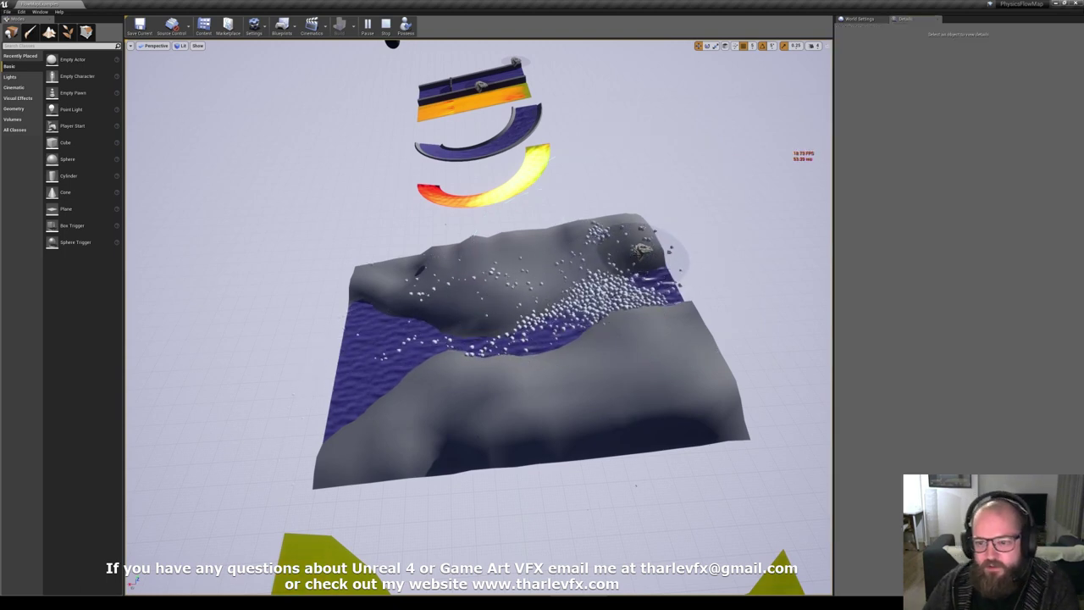
# Select the rocky river's original manager, move it downstream and widen its Spawn Radius to about 550.
pyautogui.click(644, 249)
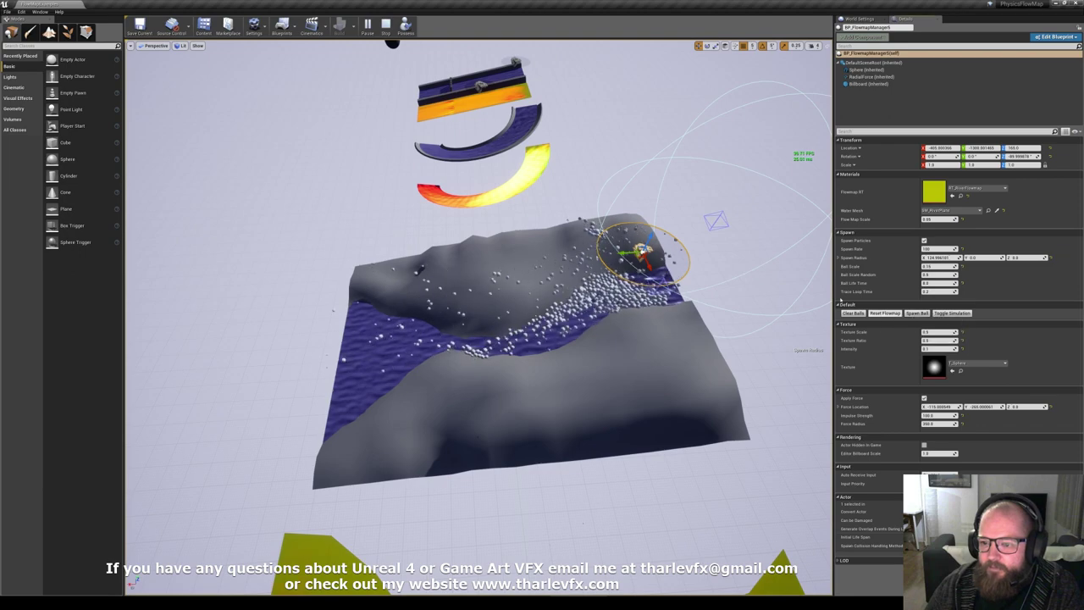
pyautogui.moveTo(640, 249); pyautogui.dragTo(613, 251)
pyautogui.moveTo(457, 297); pyautogui.dragTo(707, 495)
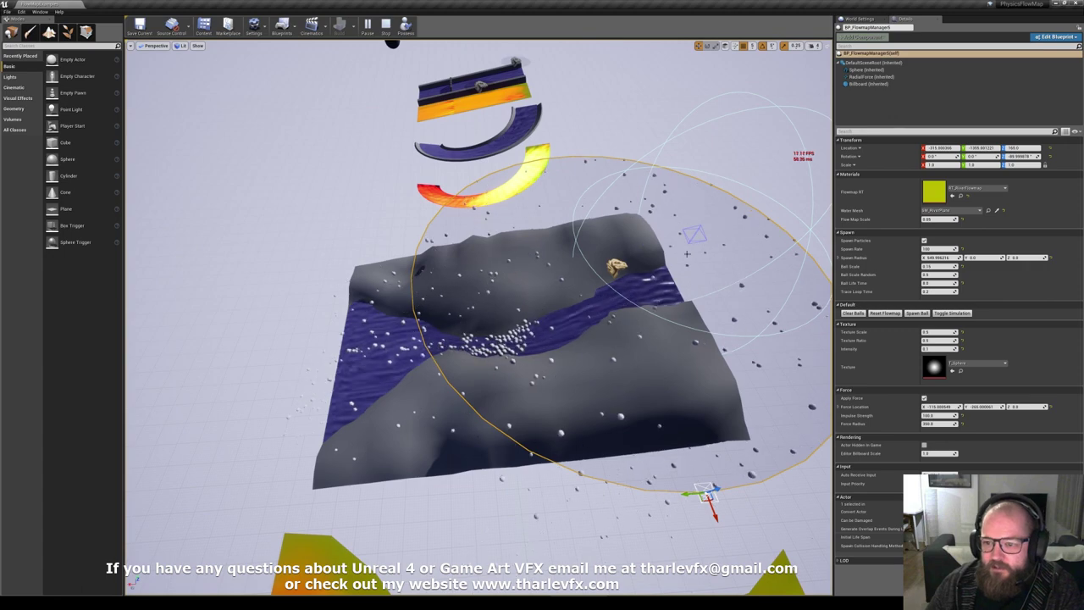
# Shift the river manager farther downstream and set its Spawn Rate to 200 and Flow Map Scale to 0.15.
pyautogui.click(617, 268)
pyautogui.moveTo(613, 278); pyautogui.dragTo(571, 272)
pyautogui.press('d')
pyautogui.moveTo(547, 275); pyautogui.dragTo(525, 274, button='right')
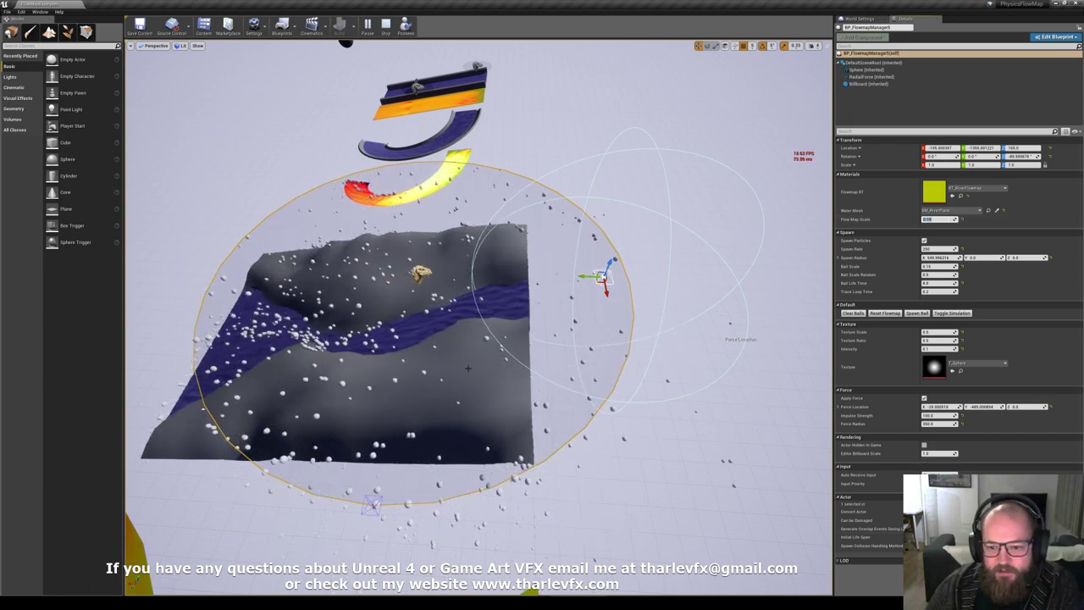
pyautogui.moveTo(478, 317); pyautogui.dragTo(635, 347, button='right')
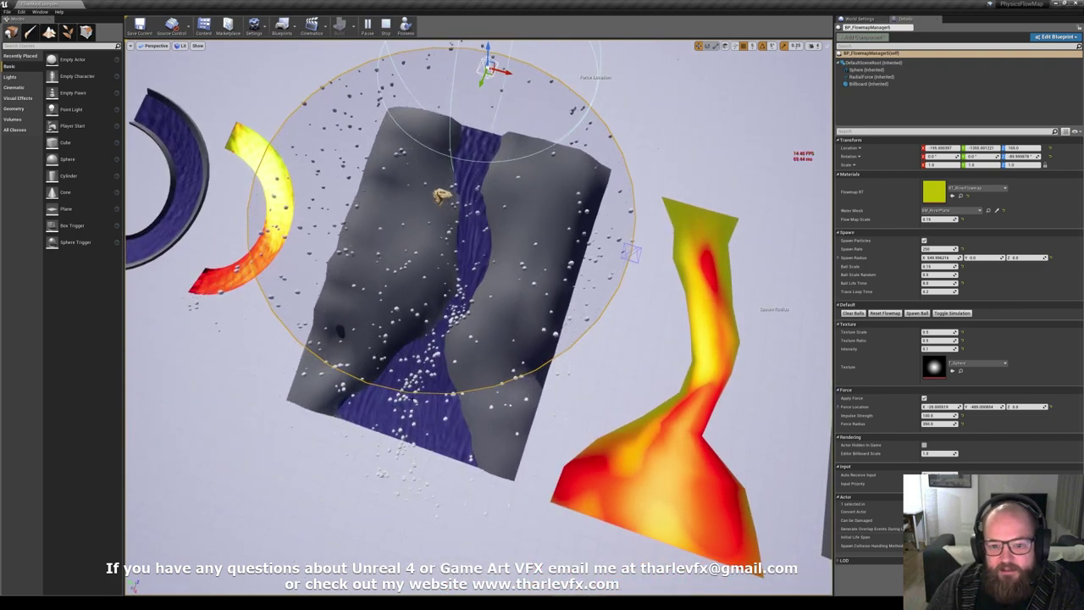
# Turn off Spawn Particles on the river manager and clear its balls.
pyautogui.click(923, 240)
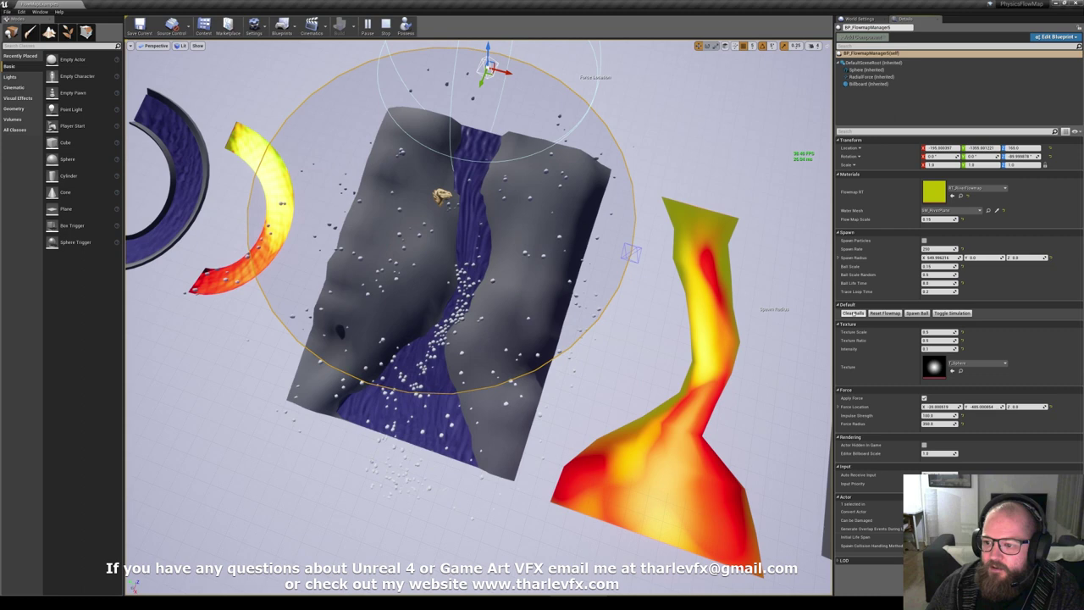
pyautogui.click(847, 313)
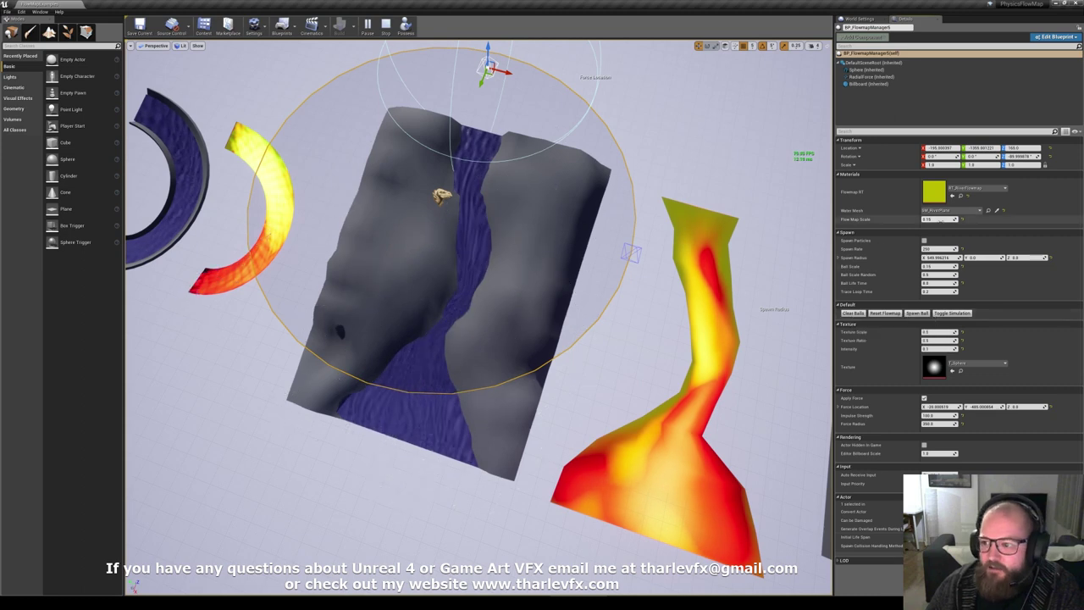
# Change the river manager's Flow Map Scale and stop the simulation.
pyautogui.click(940, 220)
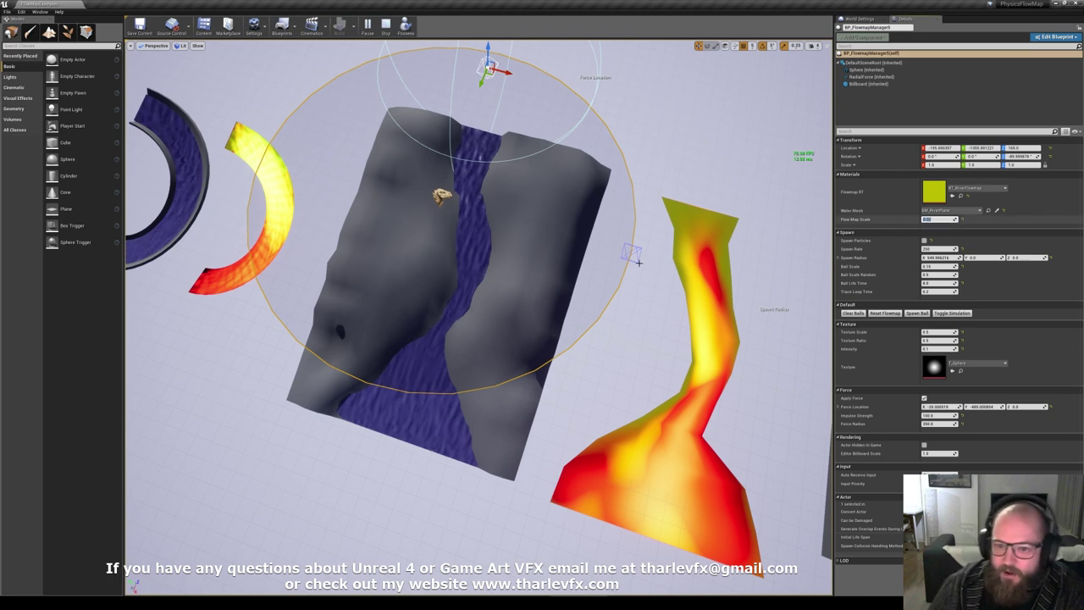
pyautogui.click(666, 169)
pyautogui.press('Escape')
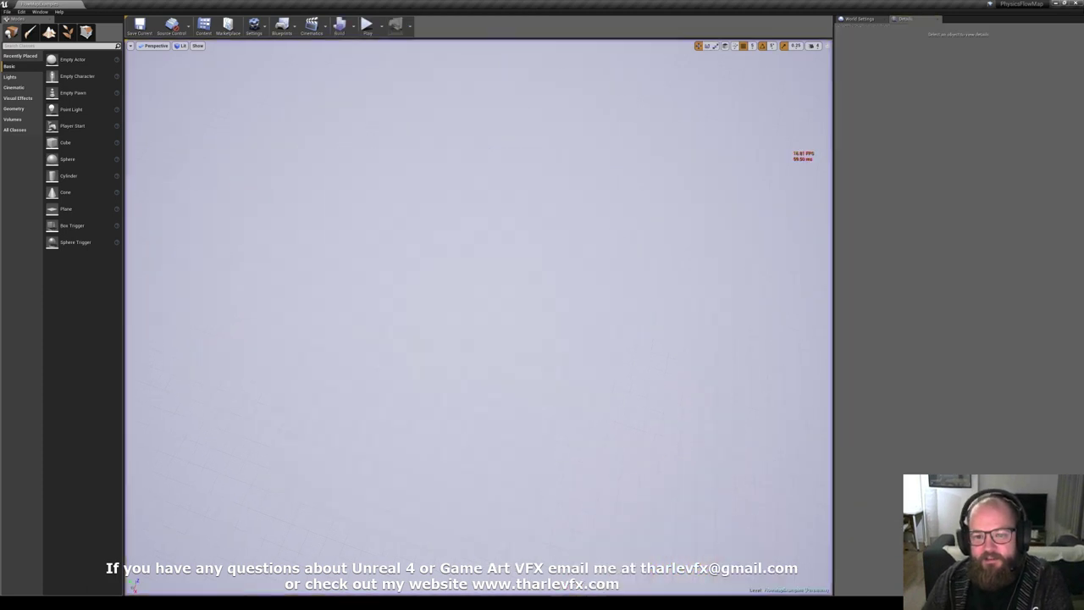
# Go to the square pool with the cylinder, box and cone obstacles and start the simulation.
pyautogui.moveTo(555, 249); pyautogui.dragTo(577, 273, button='right')
pyautogui.press('w')
pyautogui.press('d')
pyautogui.moveTo(428, 152); pyautogui.dragTo(475, 194, button='right')
pyautogui.press('s')
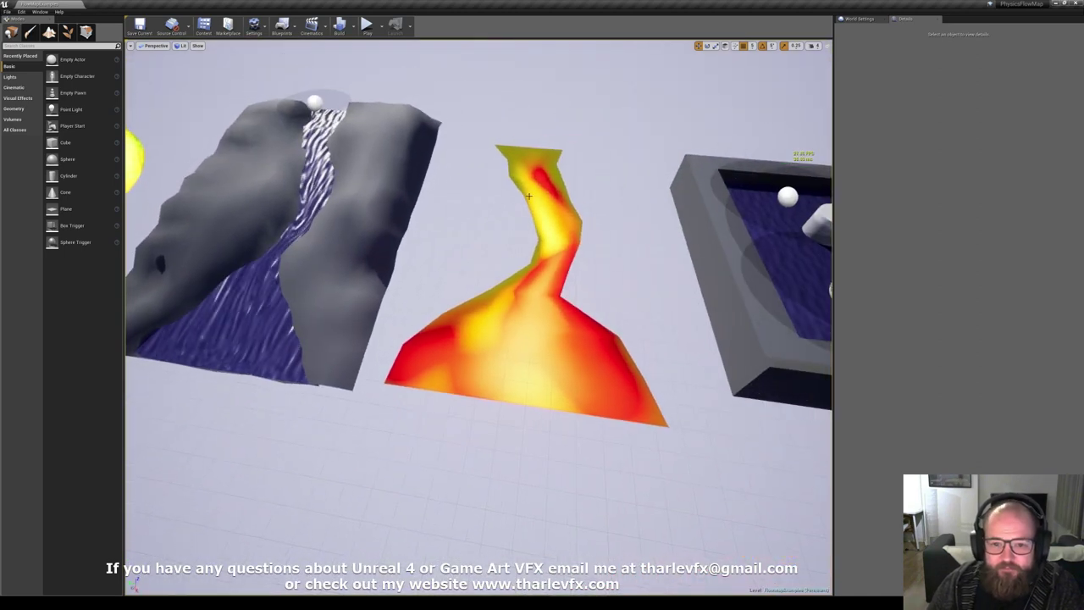
pyautogui.press('d')
pyautogui.press('s')
pyautogui.moveTo(465, 254); pyautogui.dragTo(471, 247, button='right')
pyautogui.press('w')
pyautogui.moveTo(469, 138); pyautogui.dragTo(469, 158, button='right')
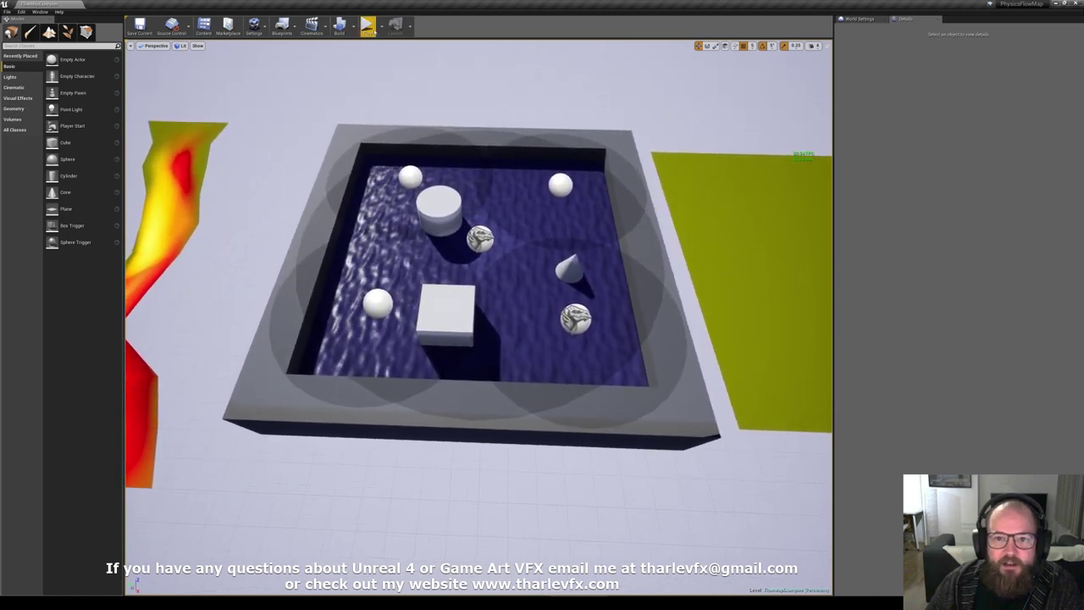
pyautogui.click(367, 27)
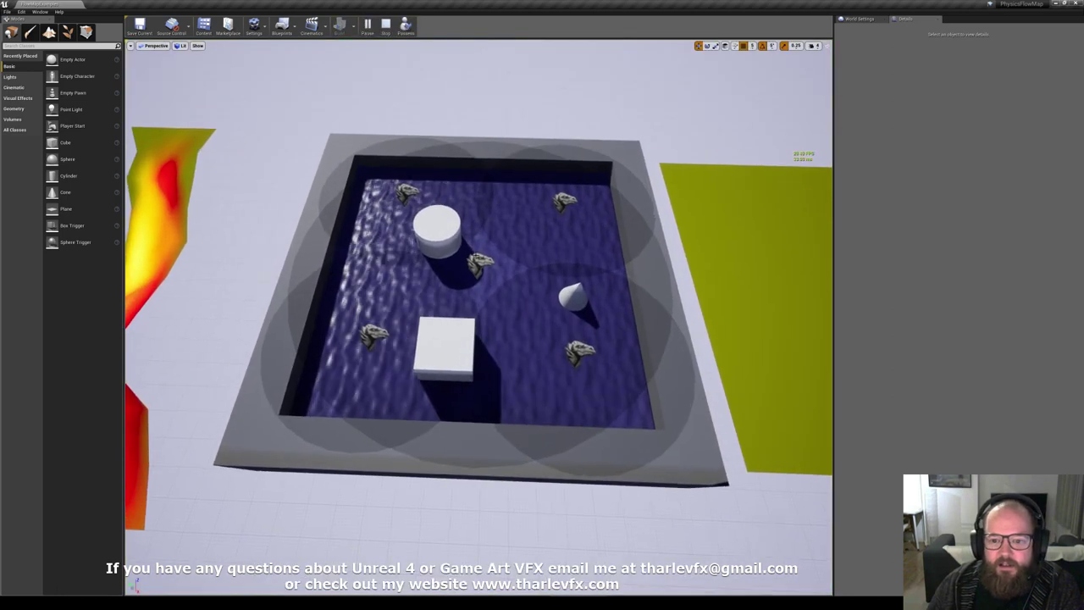
# Select all five flowmap managers in the pool and turn on Spawn Particles for them.
pyautogui.click(480, 266)
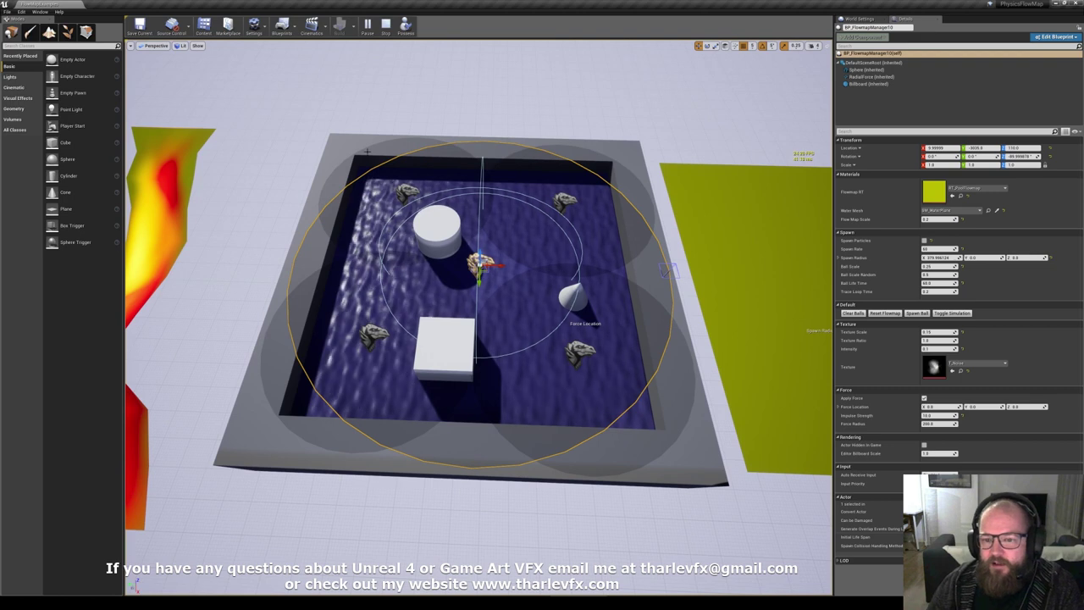
pyautogui.keyDown('ctrl'); pyautogui.click(407, 192); pyautogui.keyUp('ctrl')
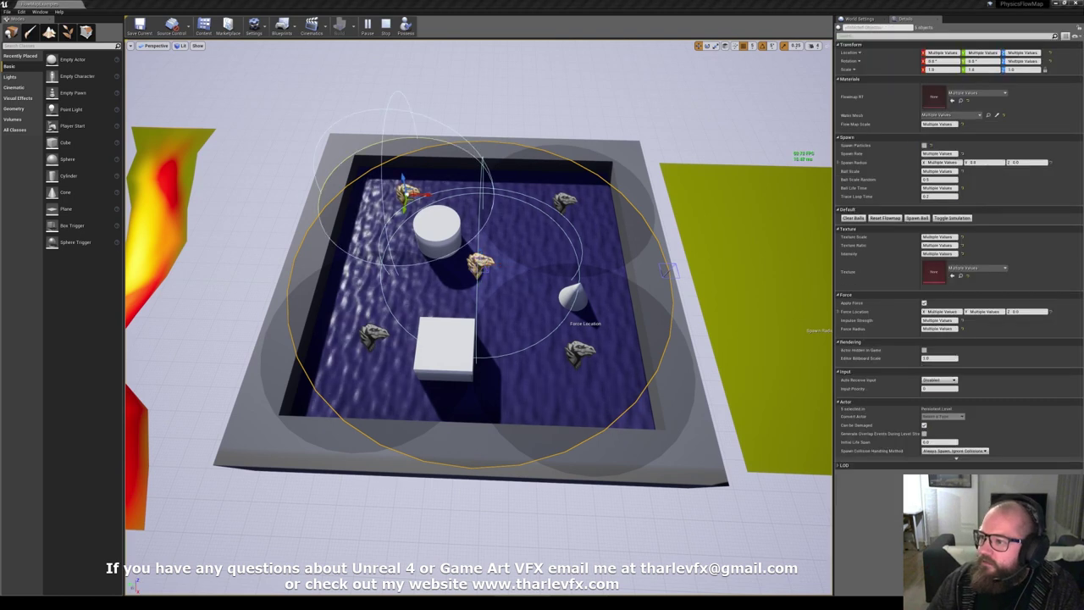
pyautogui.click(406, 192)
pyautogui.hotkey('shift', 'e')
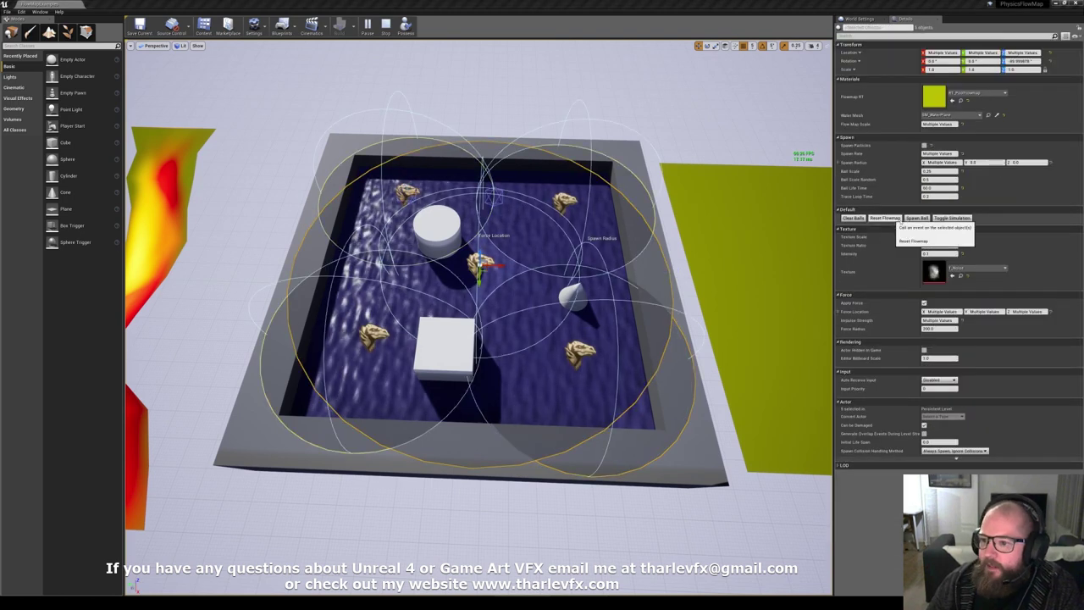
pyautogui.click(916, 217)
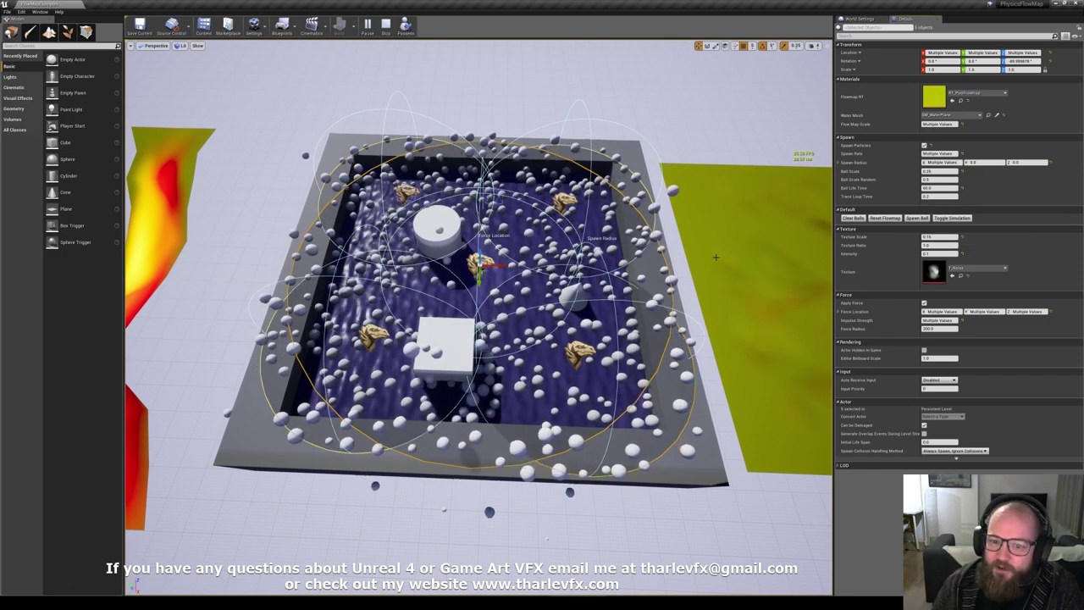
# Turn off Apply Force for the selected pool managers and clear their balls.
pyautogui.moveTo(715, 258); pyautogui.dragTo(605, 199, button='right')
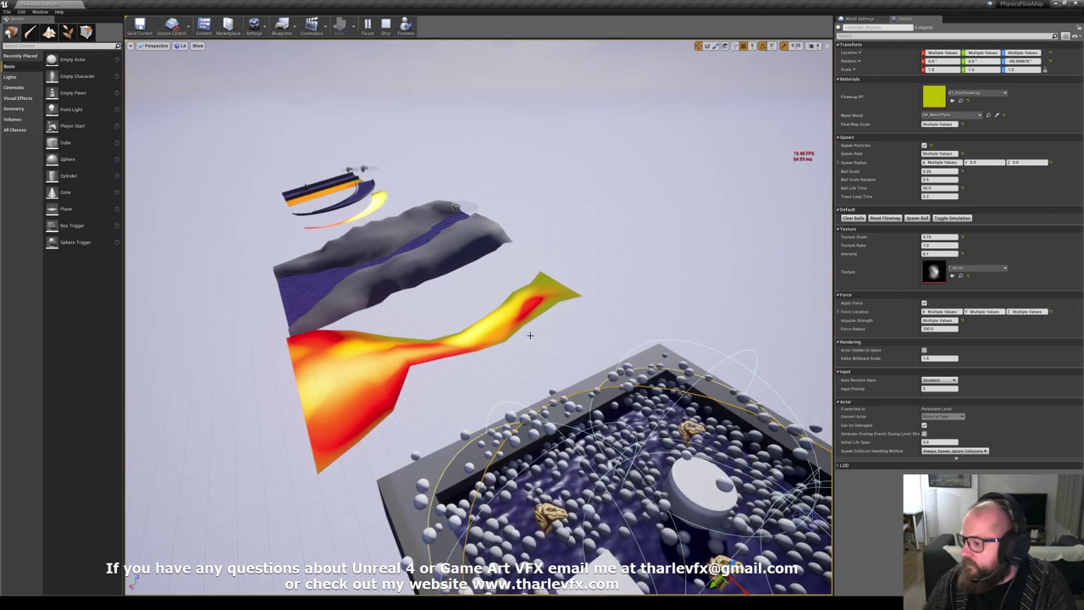
pyautogui.moveTo(530, 335); pyautogui.dragTo(648, 337, button='right')
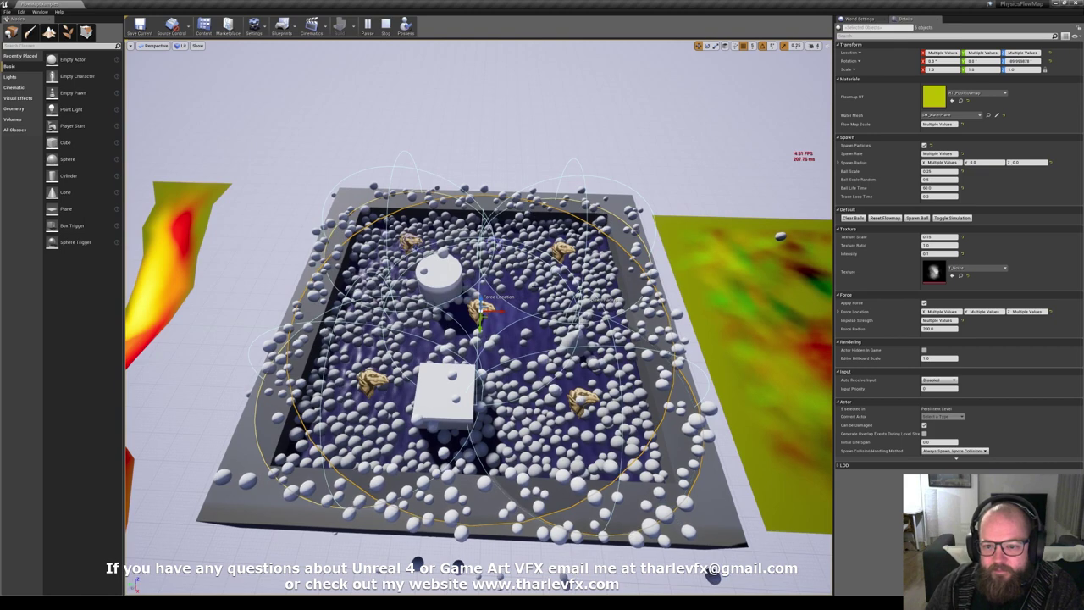
pyautogui.click(924, 303)
pyautogui.click(851, 217)
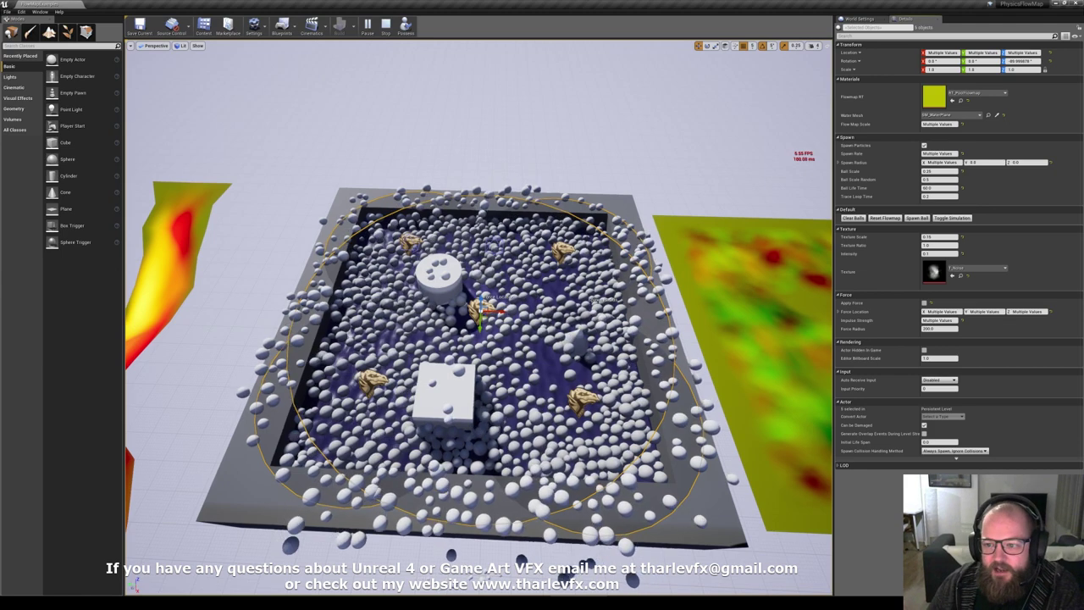
# Inspect the pool's generated flowmap, stop its managers from spawning particles and clear the balls.
pyautogui.moveTo(479, 322); pyautogui.dragTo(539, 317, button='right')
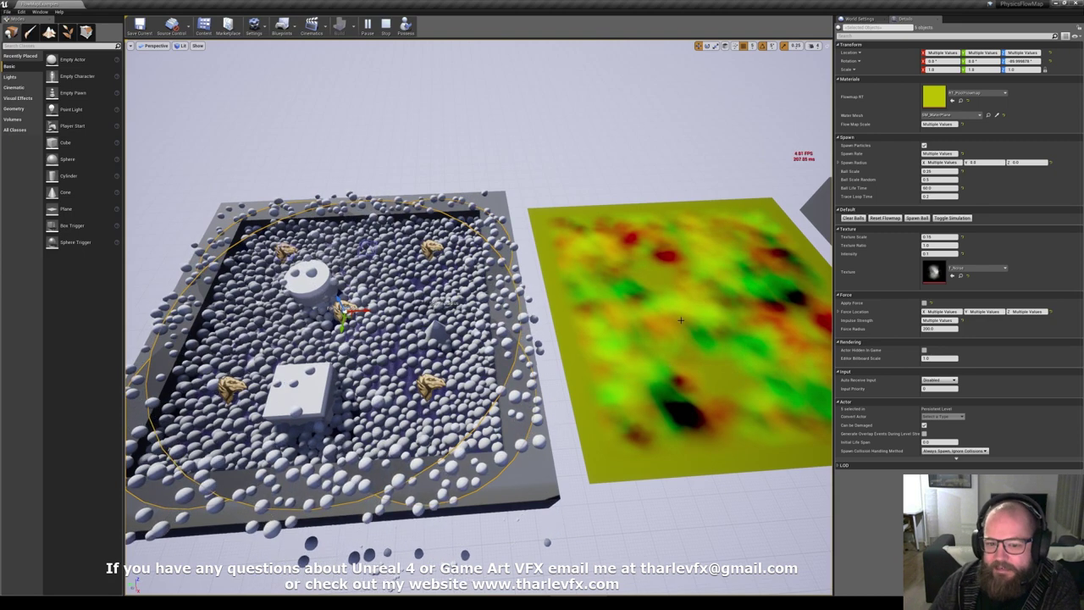
pyautogui.moveTo(715, 191); pyautogui.dragTo(704, 186, button='right')
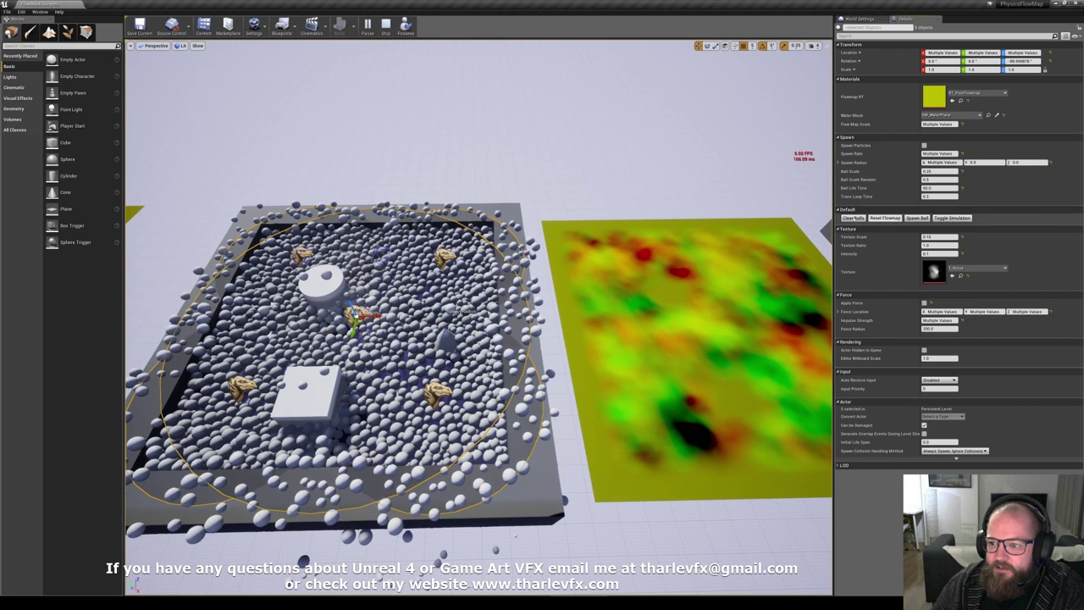
pyautogui.click(852, 218)
# Stop the simulation of the obstacle pool.
pyautogui.moveTo(468, 284); pyautogui.dragTo(419, 301, button='right')
pyautogui.moveTo(556, 304); pyautogui.dragTo(618, 322, button='right')
pyautogui.press('Escape')
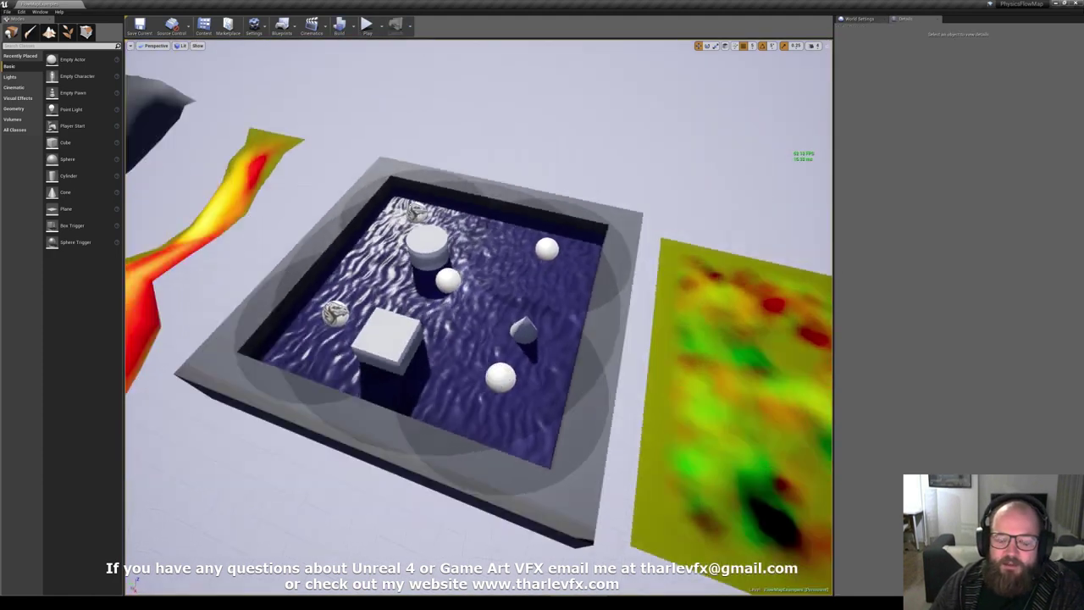
pyautogui.press('Escape')
# Start simulating the level, select the flowmap manager in the rotating-wall pool and toggle its simulation on.
pyautogui.moveTo(479, 318); pyautogui.dragTo(475, 344, button='right')
pyautogui.moveTo(516, 68); pyautogui.dragTo(542, 69, button='right')
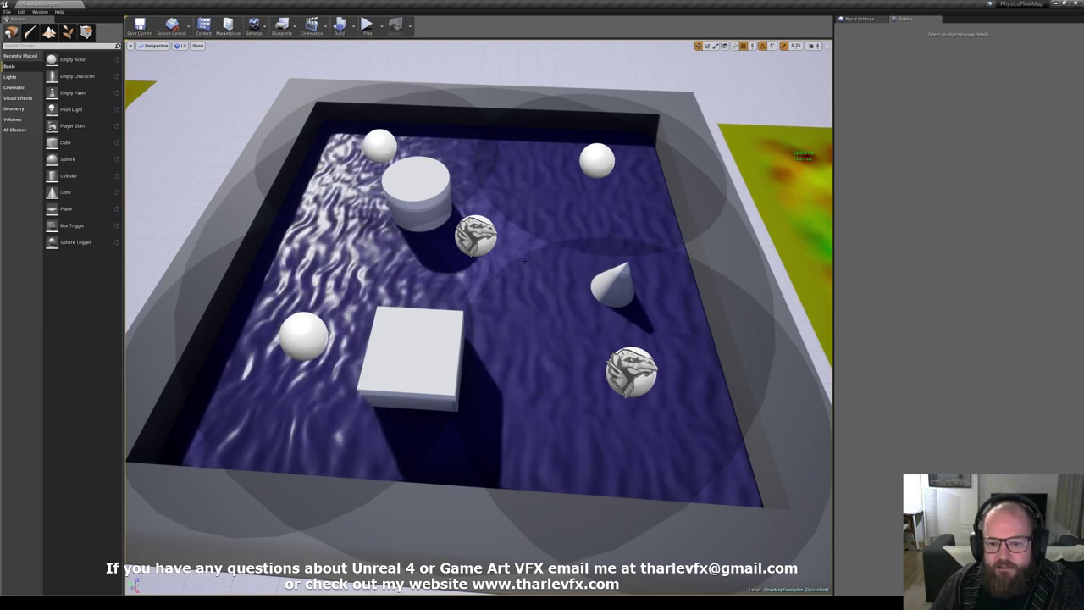
pyautogui.moveTo(525, 260); pyautogui.dragTo(503, 212, button='right')
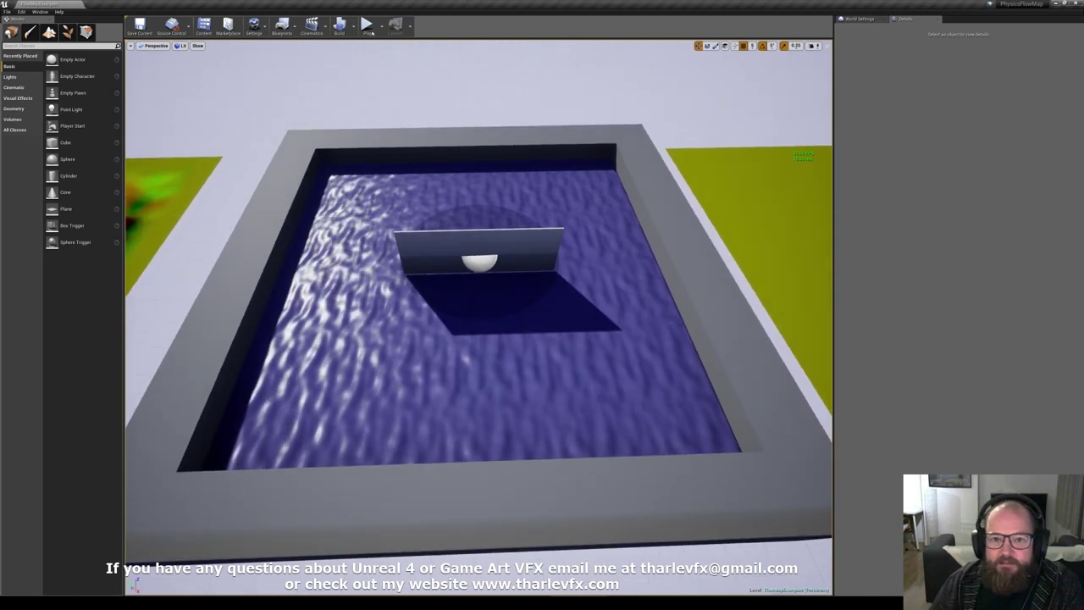
pyautogui.click(369, 27)
pyautogui.click(508, 195)
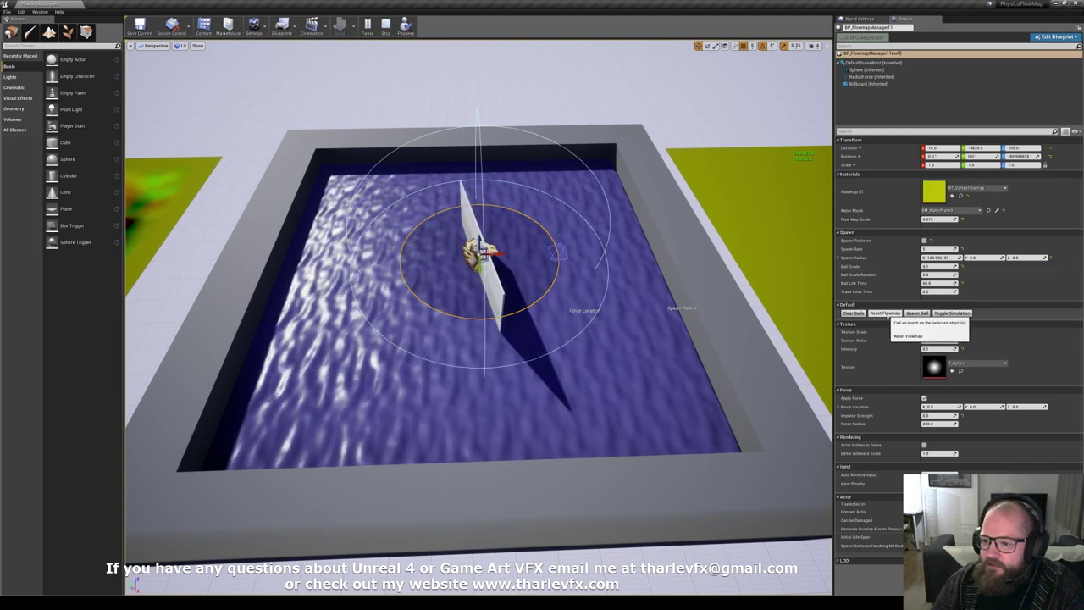
pyautogui.click(949, 313)
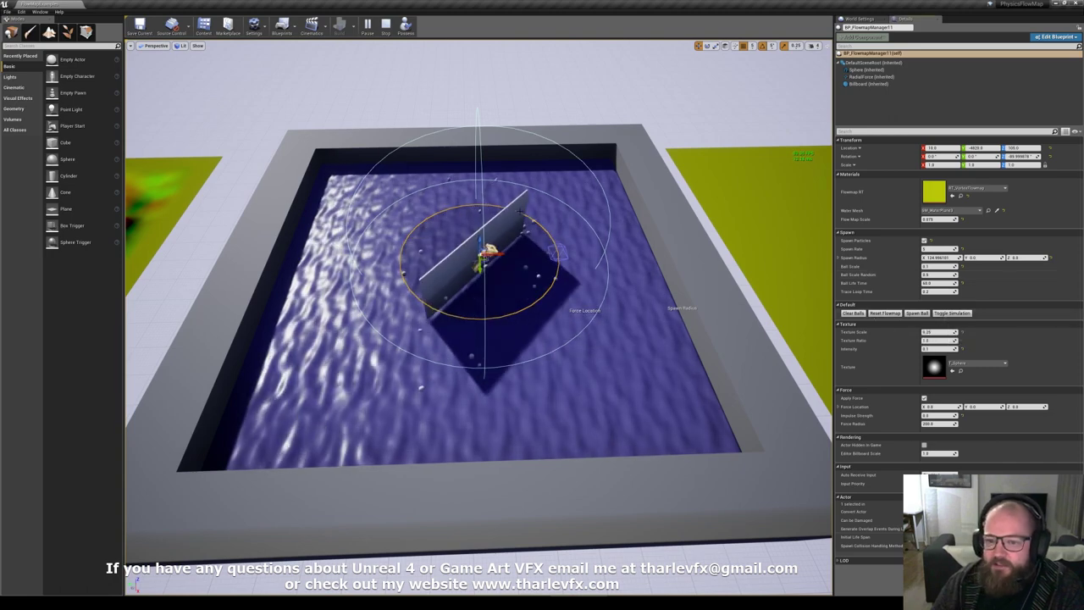
# Inspect the rotating-wall pool's water and flowmap, toggle its manager's simulation off and clear the balls.
pyautogui.moveTo(520, 211); pyautogui.dragTo(568, 216, button='right')
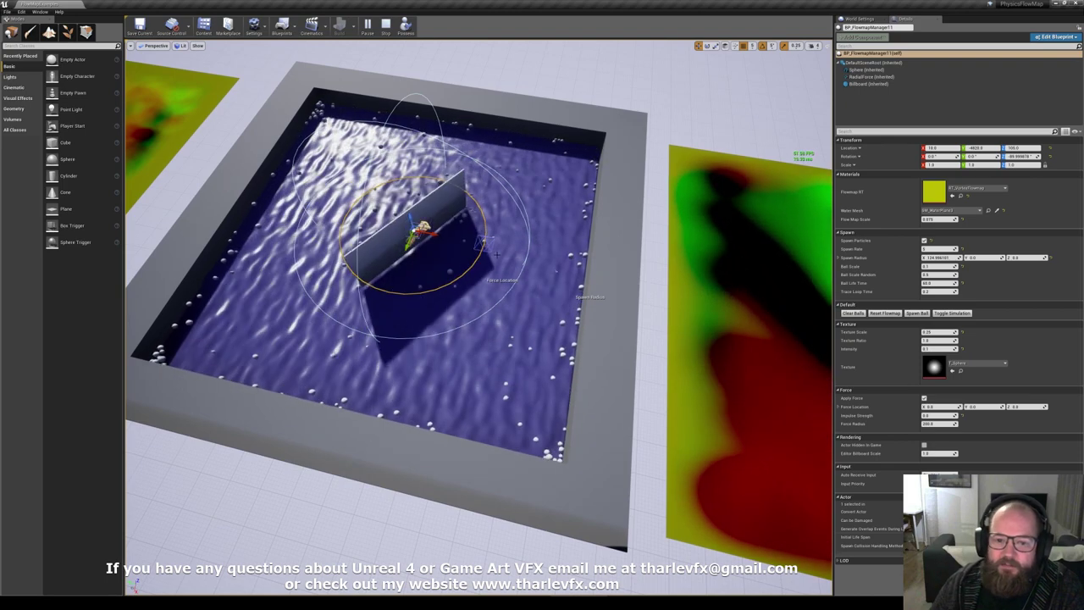
pyautogui.moveTo(497, 255); pyautogui.dragTo(598, 218, button='right')
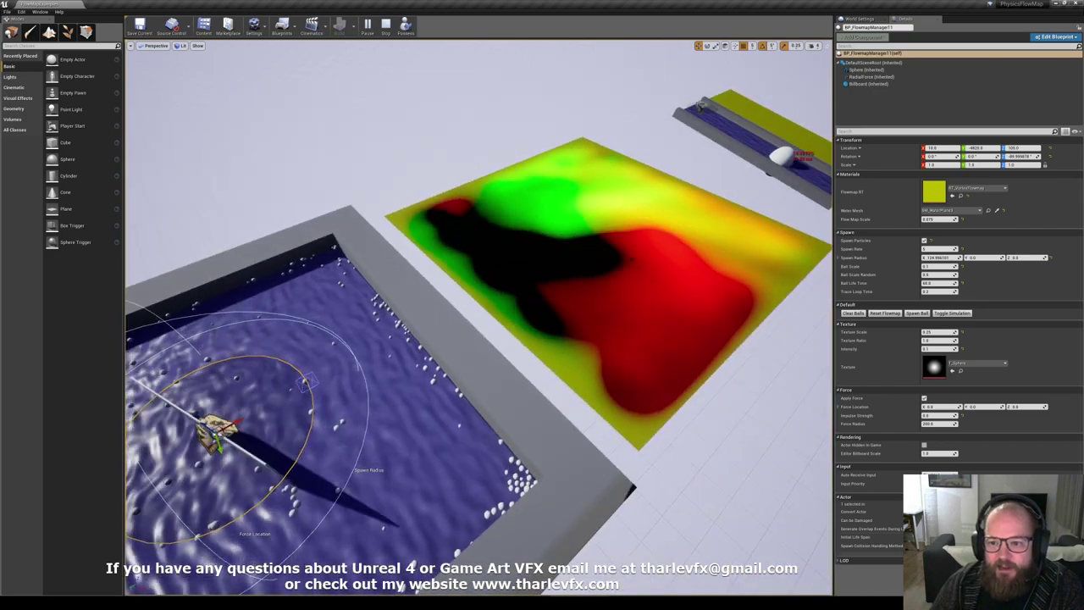
pyautogui.moveTo(443, 342); pyautogui.dragTo(443, 341, button='right')
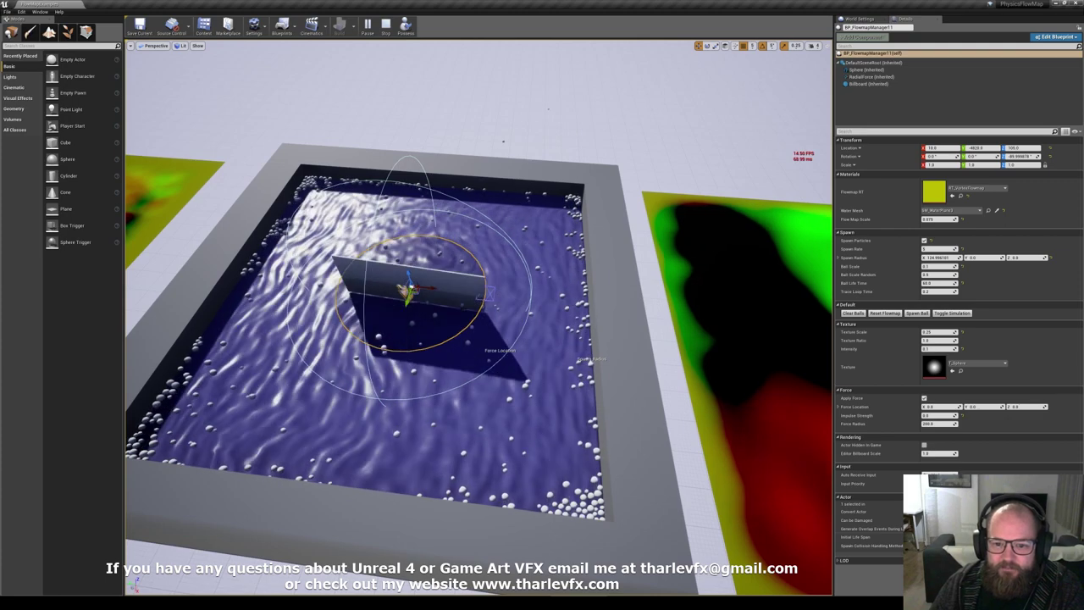
pyautogui.moveTo(478, 317); pyautogui.dragTo(415, 343, button='right')
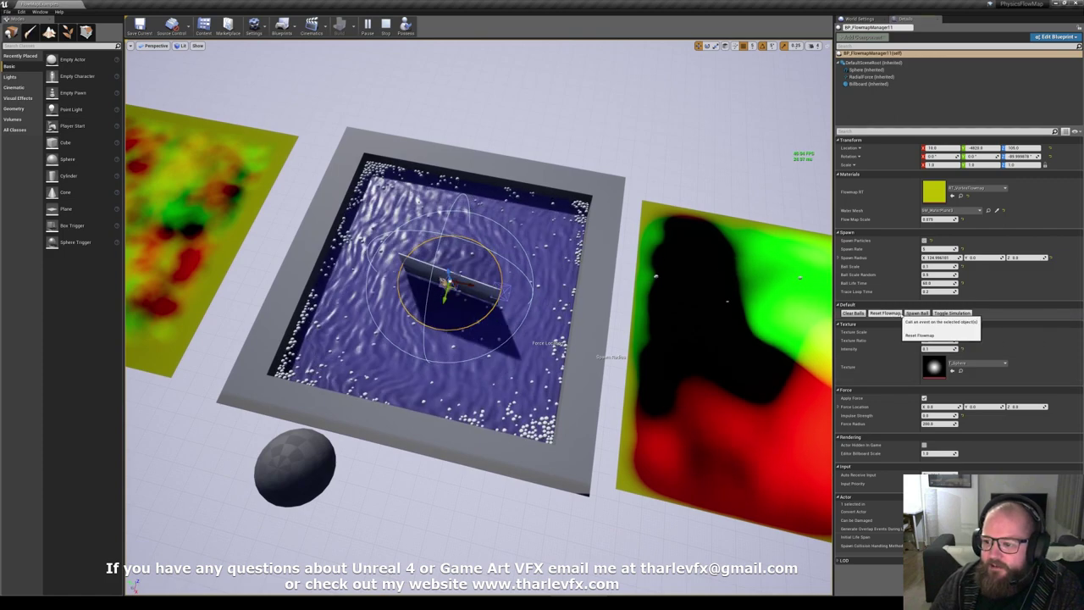
pyautogui.click(938, 313)
pyautogui.click(848, 313)
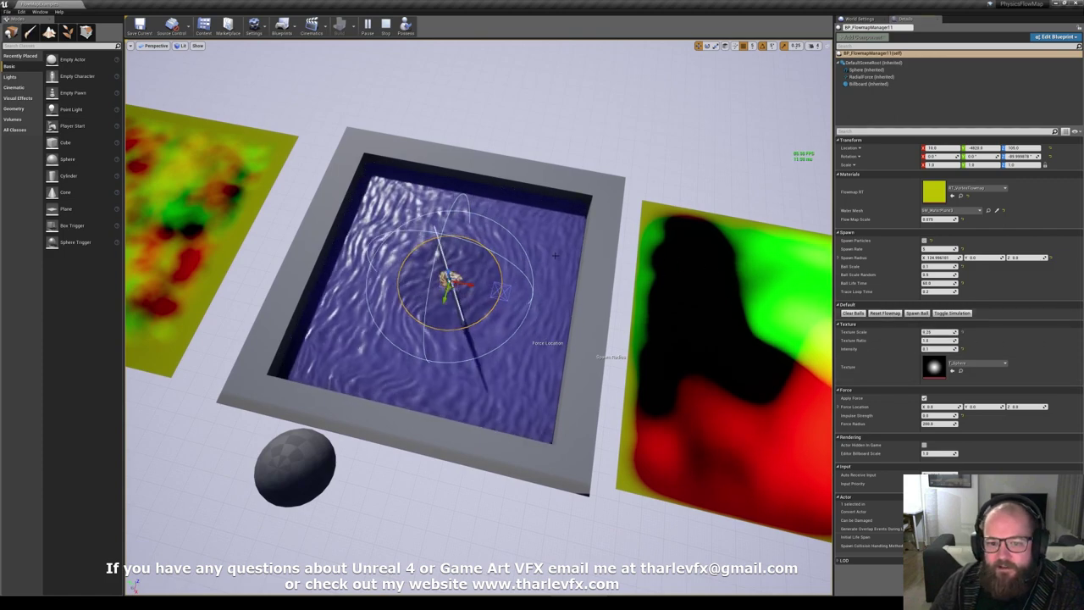
# Select the flowmap manager of the narrow channel with the sphere obstacle and spawn individual balls down it.
pyautogui.moveTo(554, 256); pyautogui.dragTo(728, 224, button='right')
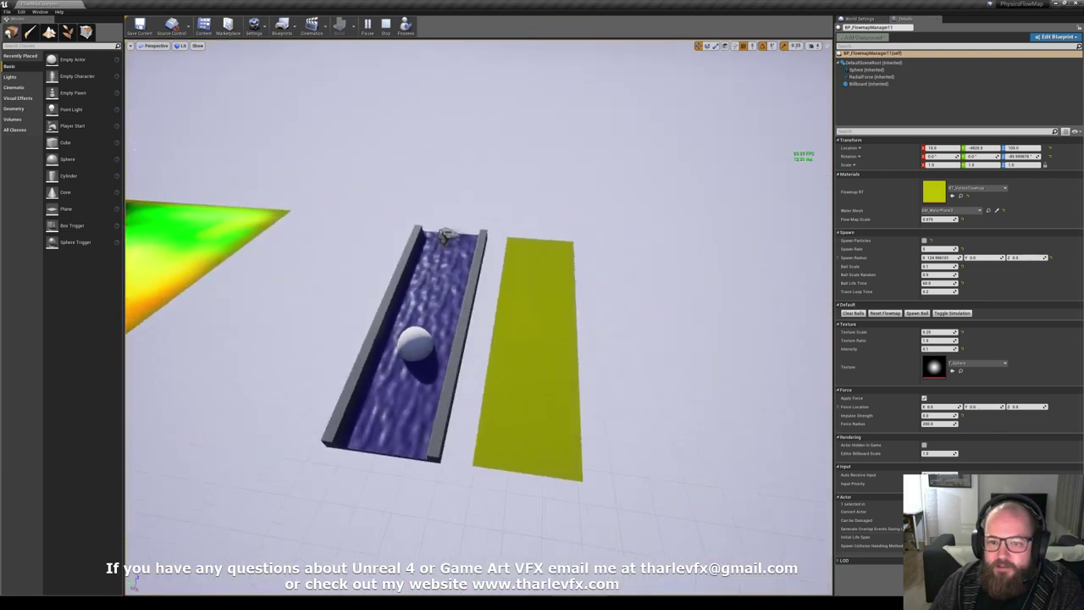
pyautogui.moveTo(474, 174); pyautogui.dragTo(467, 180, button='right')
pyautogui.click(460, 196)
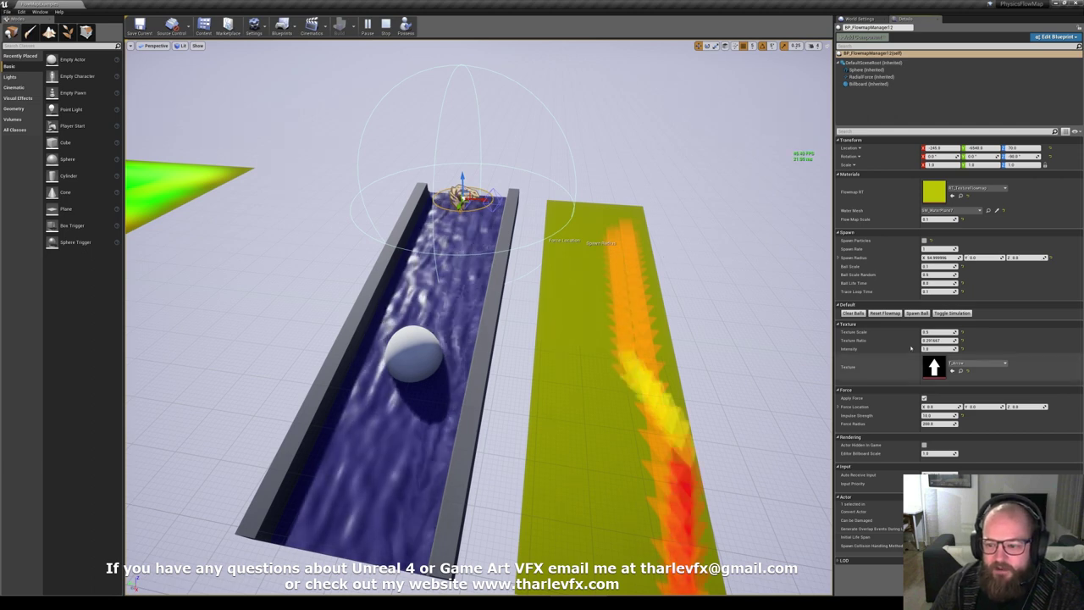
pyautogui.click(916, 313)
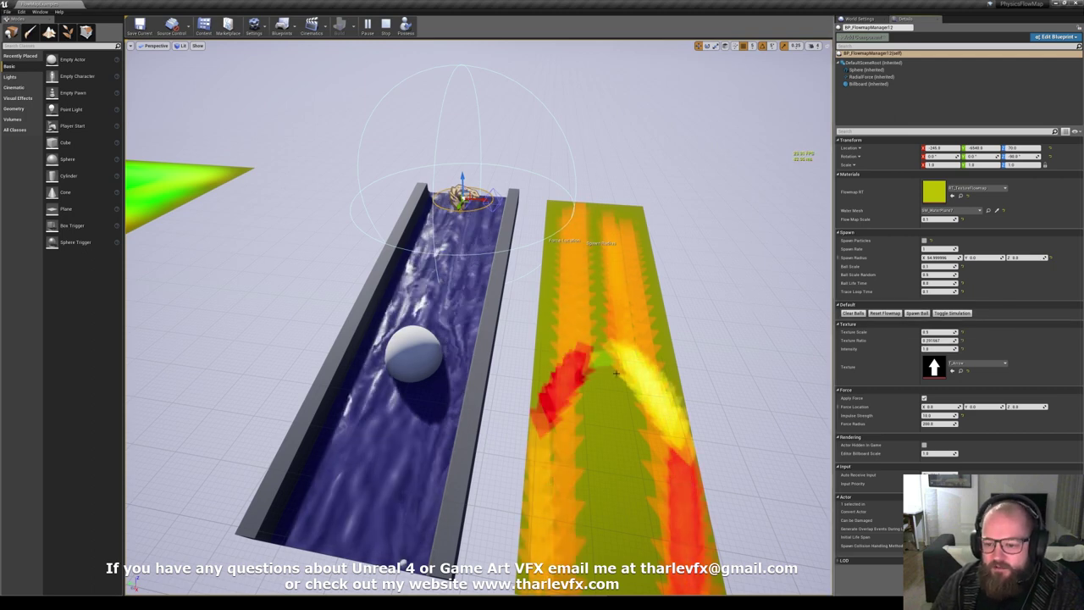
pyautogui.moveTo(615, 372); pyautogui.dragTo(632, 375, button='right')
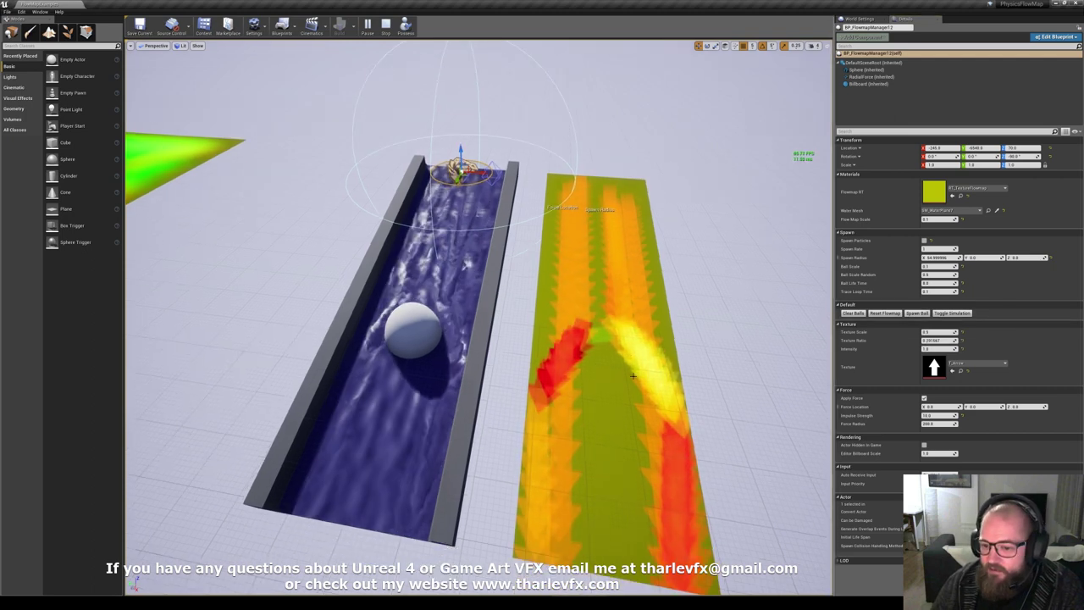
pyautogui.click(917, 313)
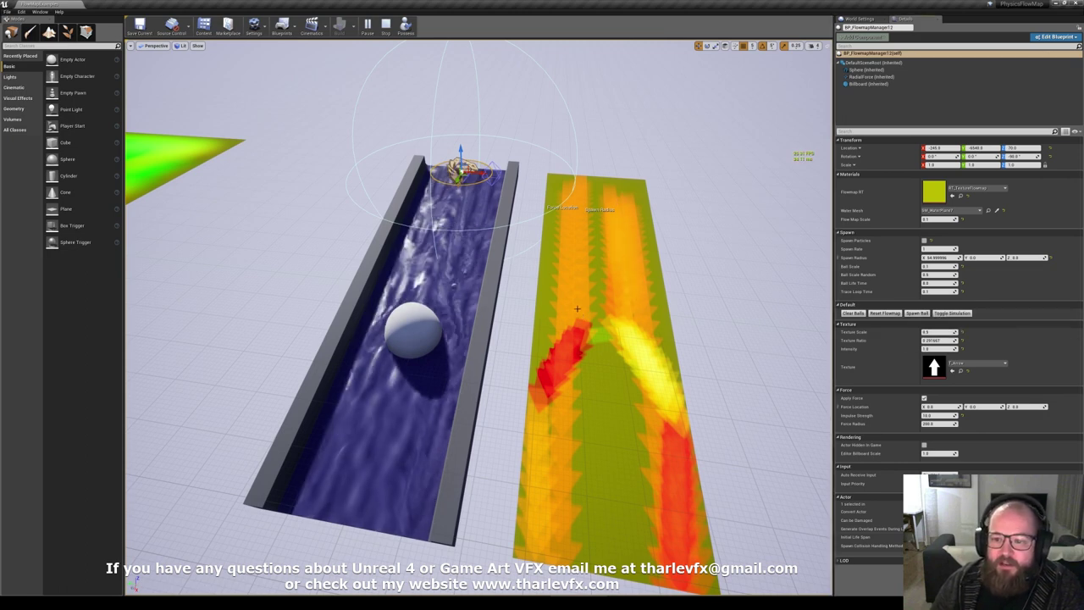
# Reset the sphere channel's flowmap and spawn fresh balls from its manager to paint a new one.
pyautogui.click(611, 311)
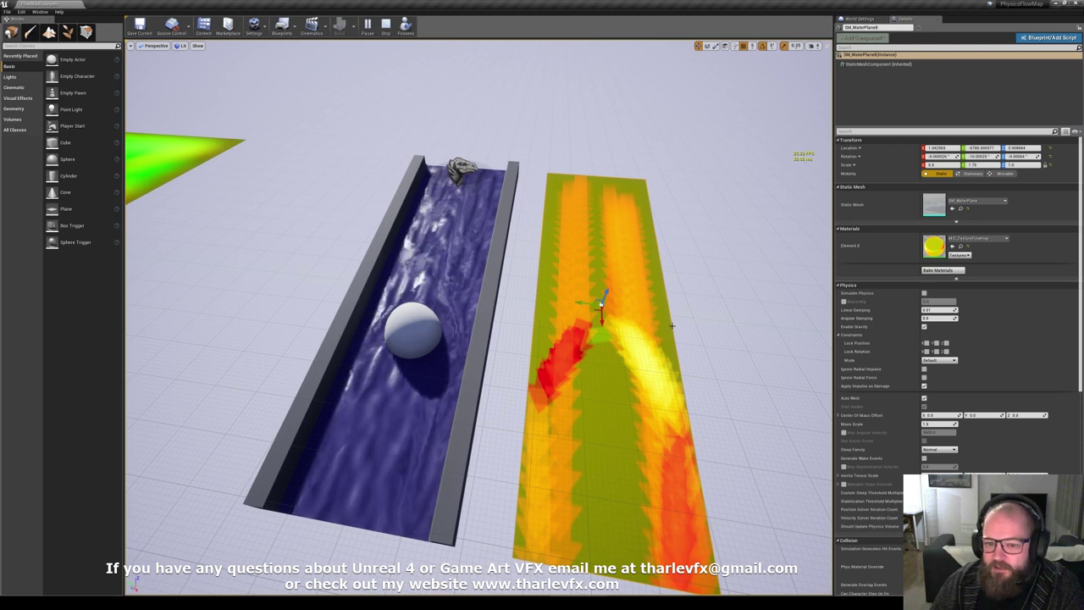
pyautogui.click(462, 169)
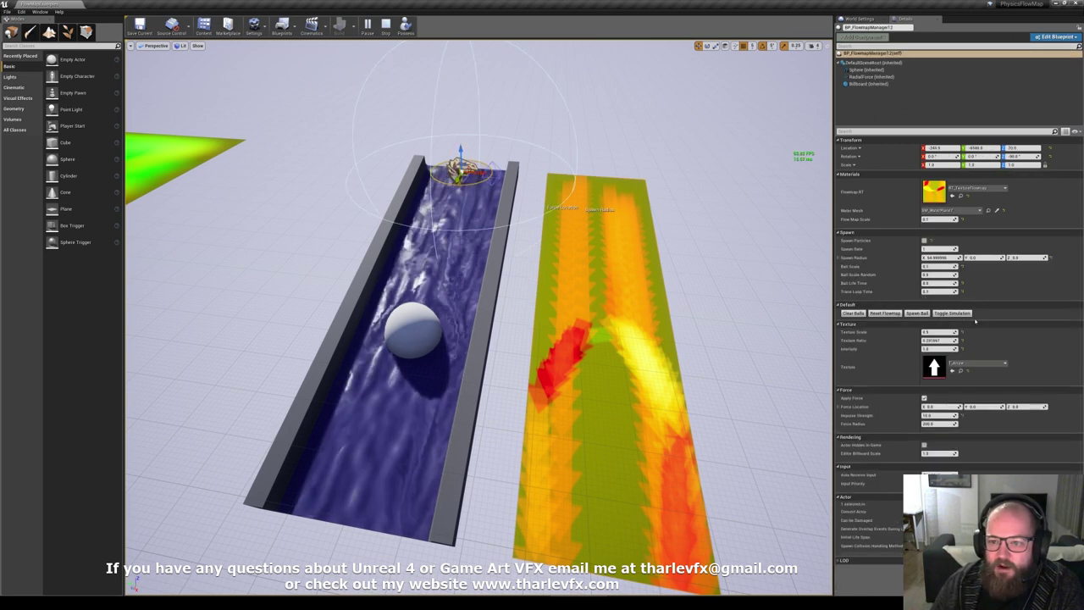
pyautogui.click(894, 314)
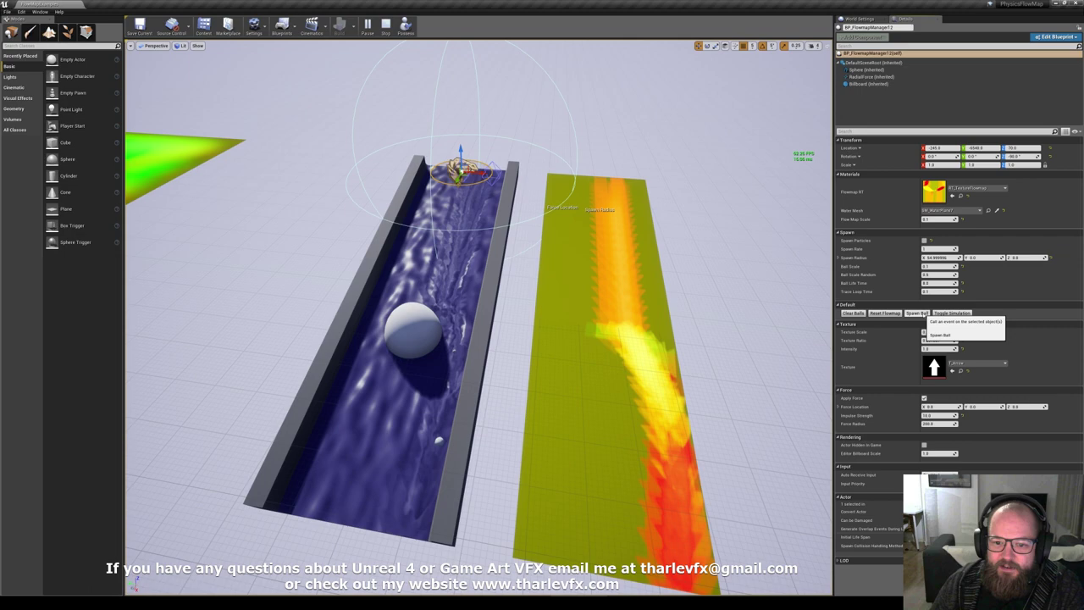
pyautogui.click(917, 314)
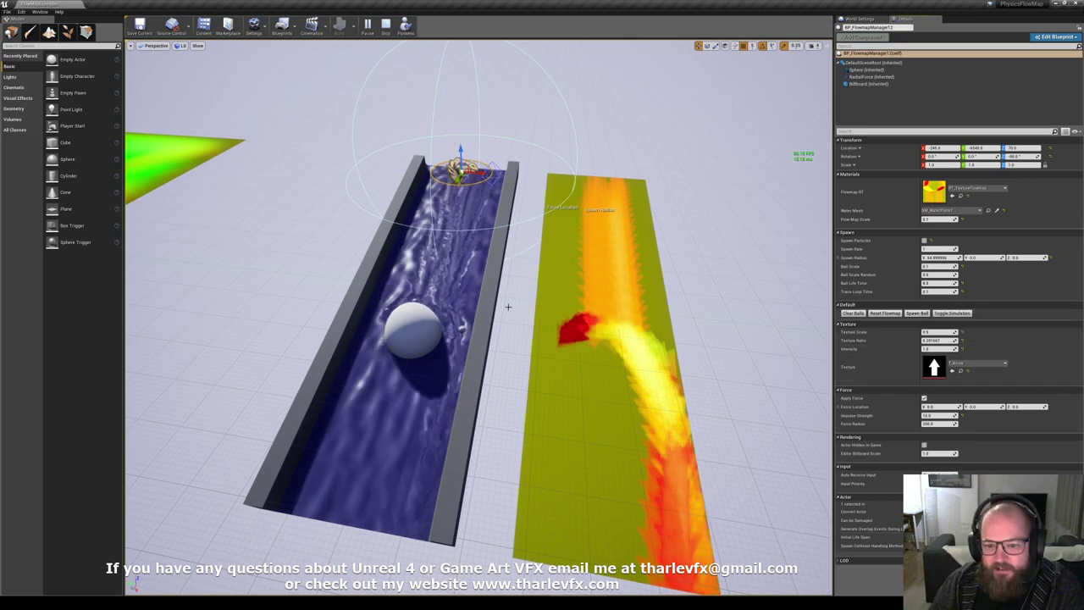
# Compare the splat texture settings of the obstacle pool's central flowmap manager and the river's manager.
pyautogui.moveTo(508, 307); pyautogui.dragTo(487, 284, button='right')
pyautogui.press('a')
pyautogui.press('w')
pyautogui.click(323, 293)
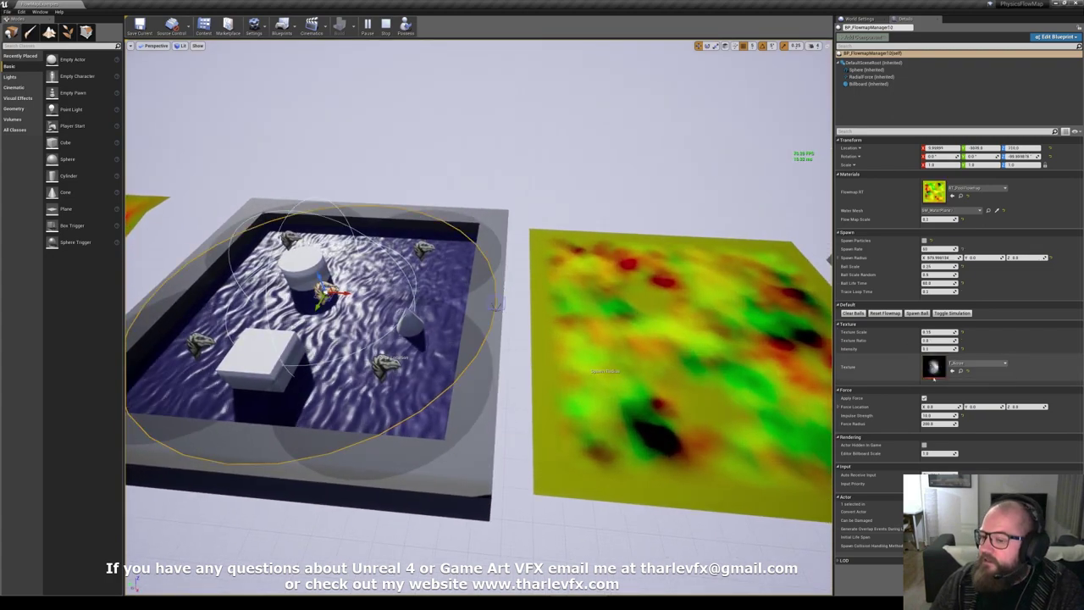
pyautogui.moveTo(484, 259); pyautogui.dragTo(426, 244, button='right')
pyautogui.press('w')
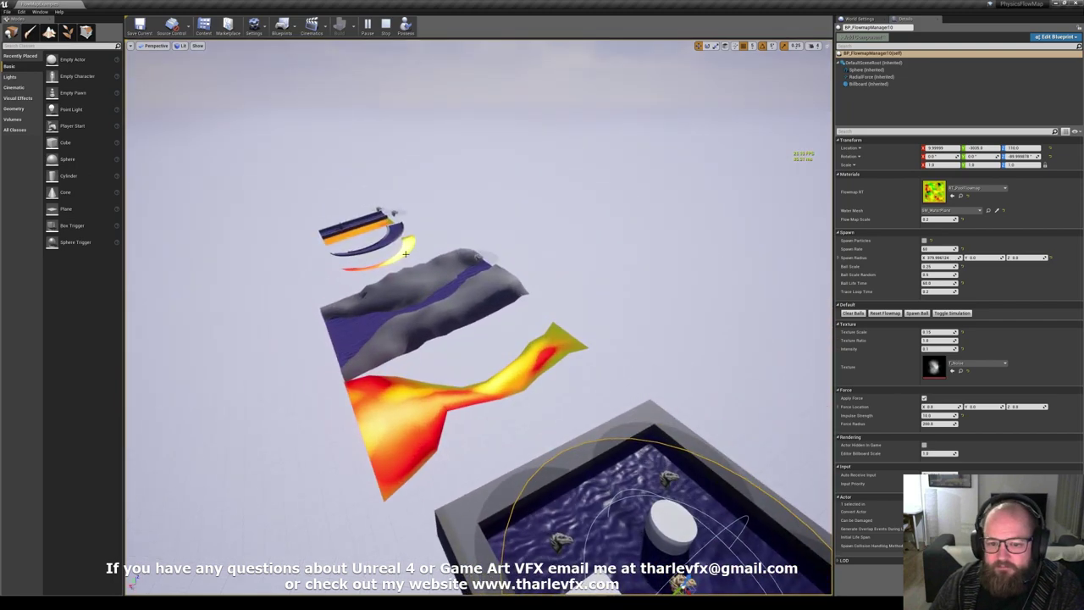
pyautogui.click(480, 259)
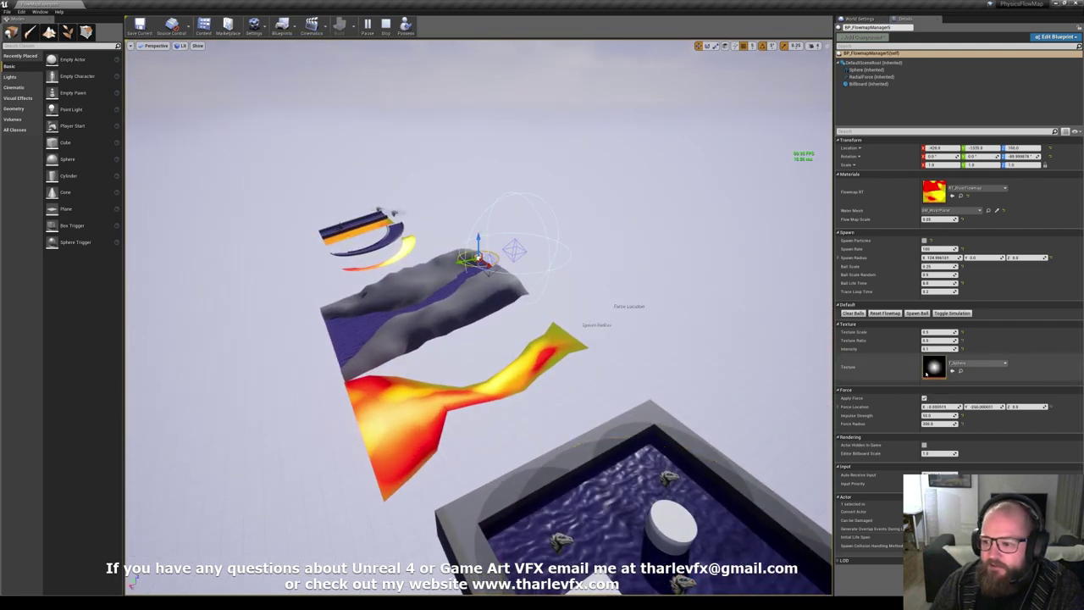
pyautogui.moveTo(541, 339); pyautogui.dragTo(639, 390, button='right')
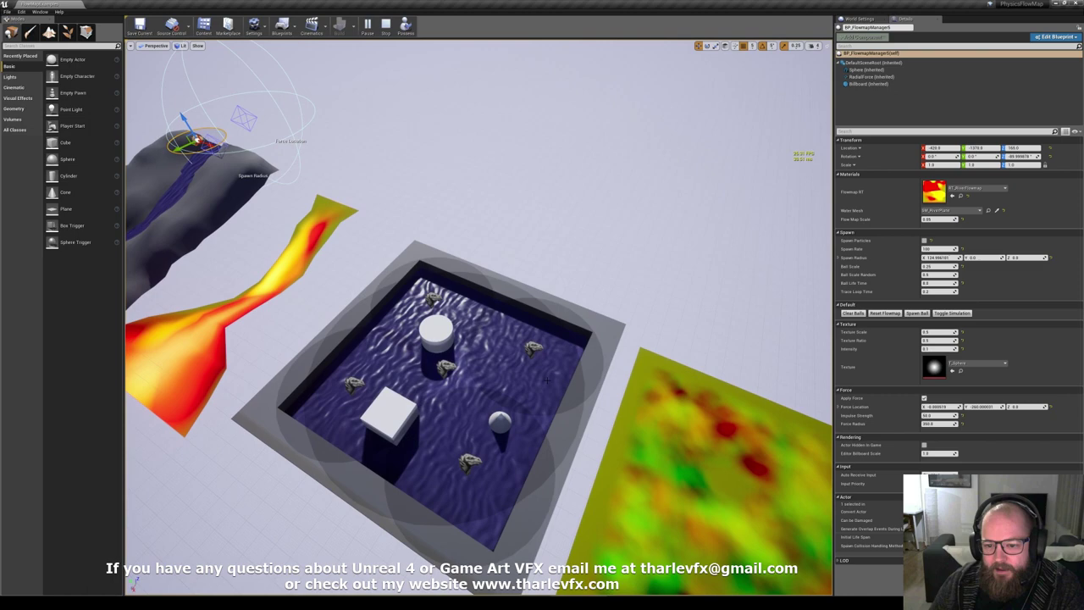
pyautogui.click(445, 367)
# Return to the sphere channel, select its flowmap manager and lower its Flow Map Scale.
pyautogui.moveTo(608, 313)
pyautogui.mouseDown(button='right')
pyautogui.moveTo(728, 309)
pyautogui.moveTo(732, 259)
pyautogui.moveTo(677, 318)
pyautogui.moveTo(703, 347)
pyautogui.moveTo(808, 364)
pyautogui.moveTo(592, 309)
pyautogui.moveTo(594, 320)
pyautogui.moveTo(597, 310)
pyautogui.mouseUp(button='right')
pyautogui.press('w')
pyautogui.press('w')
pyautogui.press('w')
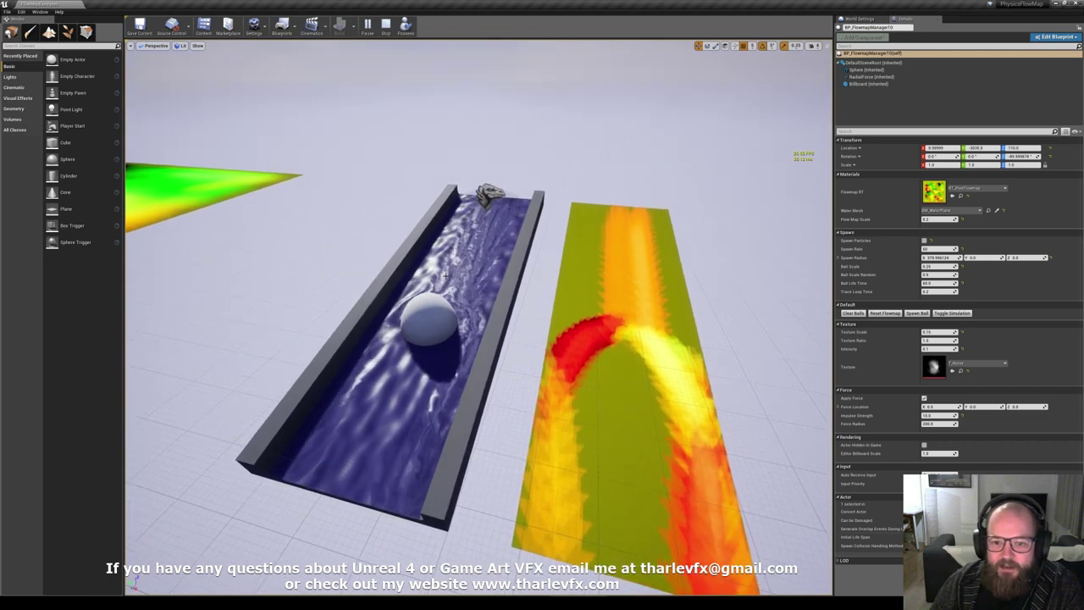
pyautogui.click(490, 194)
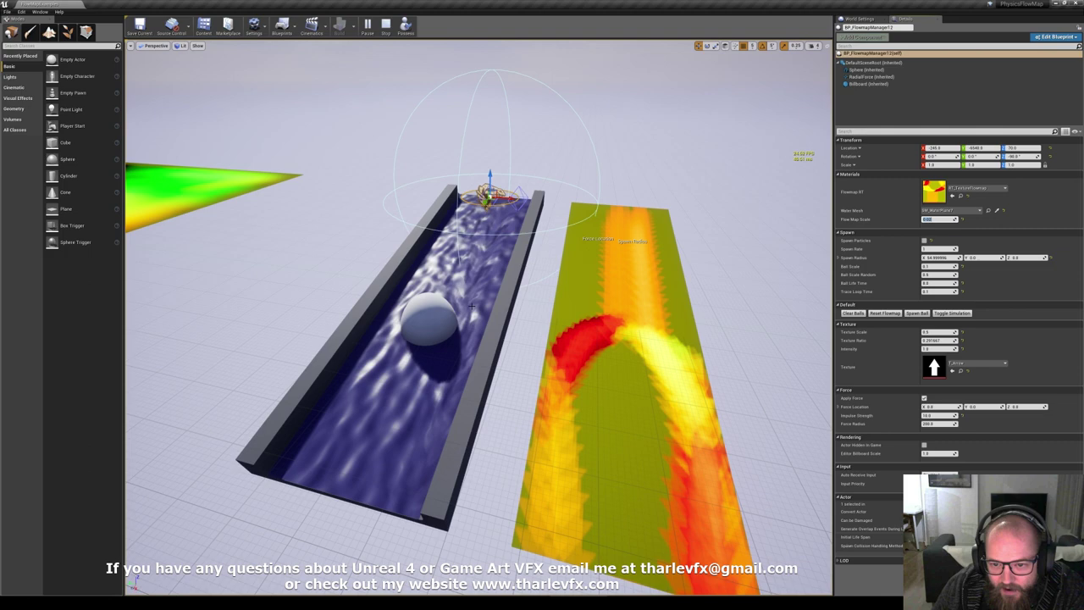
# Show an overview of all the flowmap examples and bring the Content Browser window over the level.
pyautogui.moveTo(472, 306)
pyautogui.mouseDown(button='right')
pyautogui.moveTo(481, 266)
pyautogui.moveTo(479, 321)
pyautogui.moveTo(476, 284)
pyautogui.moveTo(476, 312)
pyautogui.moveTo(488, 280)
pyautogui.moveTo(655, 228)
pyautogui.mouseUp(button='right')
pyautogui.press('w')
pyautogui.press('s')
pyautogui.press('s')
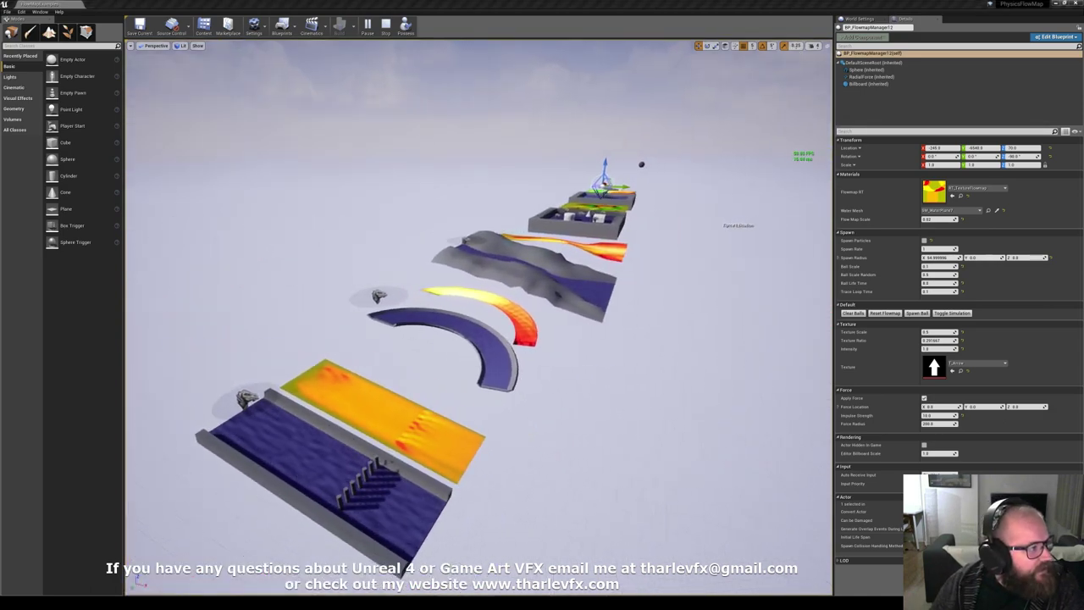
pyautogui.moveTo(0, 135); pyautogui.dragTo(189, 154)
pyautogui.moveTo(369, 200); pyautogui.dragTo(361, 192)
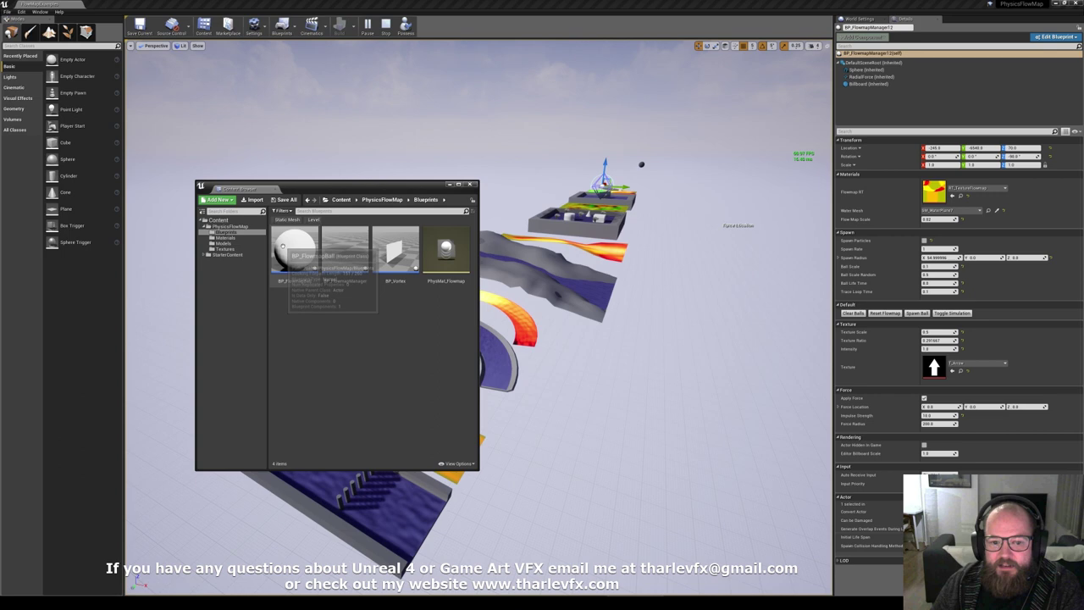
# Review the BP_FlowmapBall, BP_FlowmapManager and PhysMat_Flowmap assets in the Blueprints folder, along with the straight channel's placed manager.
pyautogui.click(302, 248)
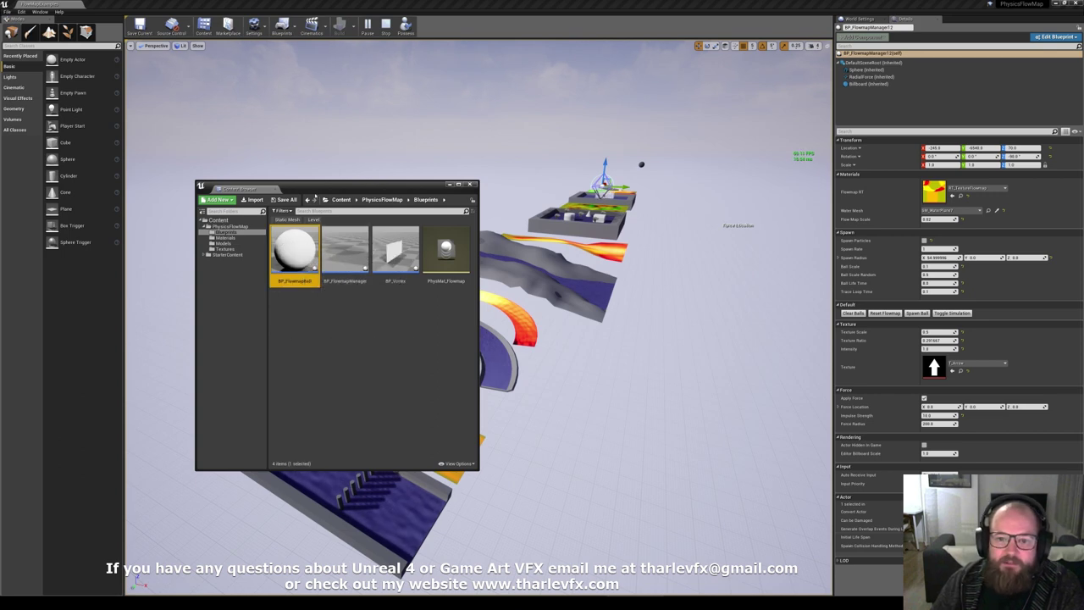
pyautogui.moveTo(315, 188); pyautogui.dragTo(249, 82)
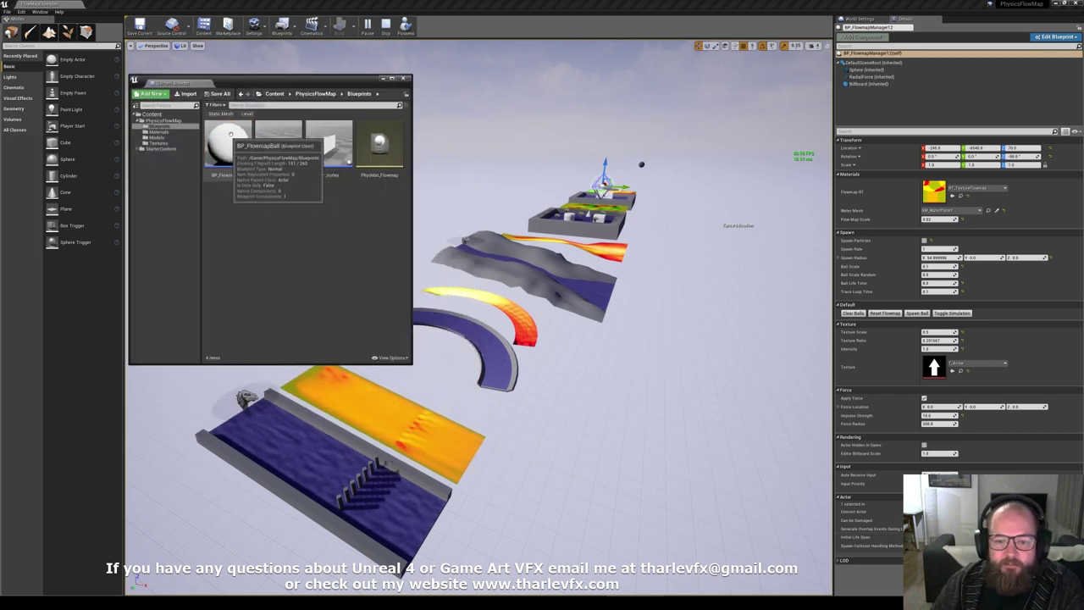
pyautogui.click(271, 147)
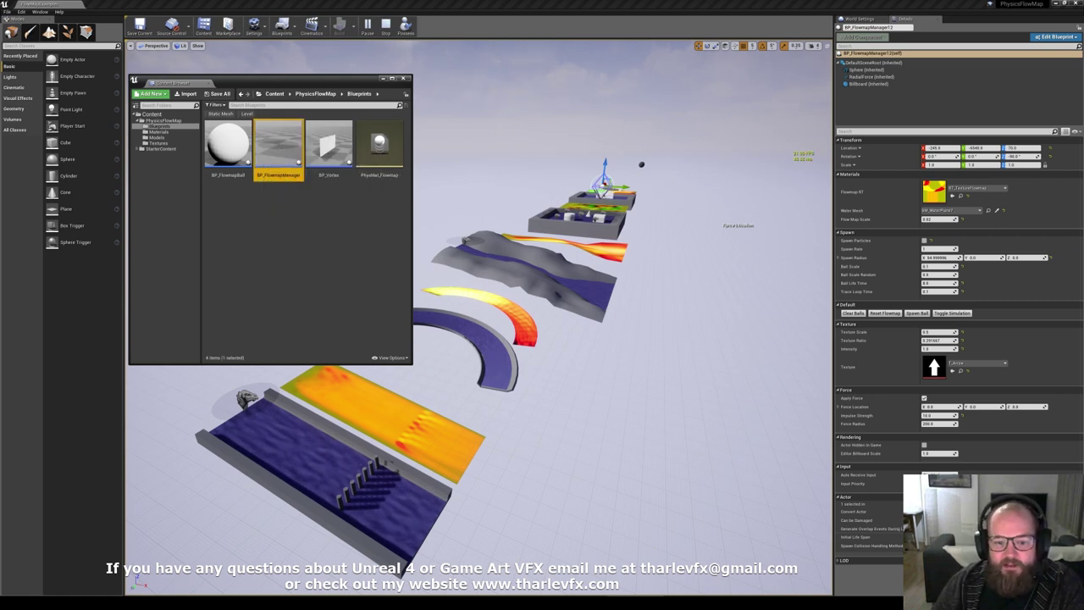
pyautogui.click(245, 397)
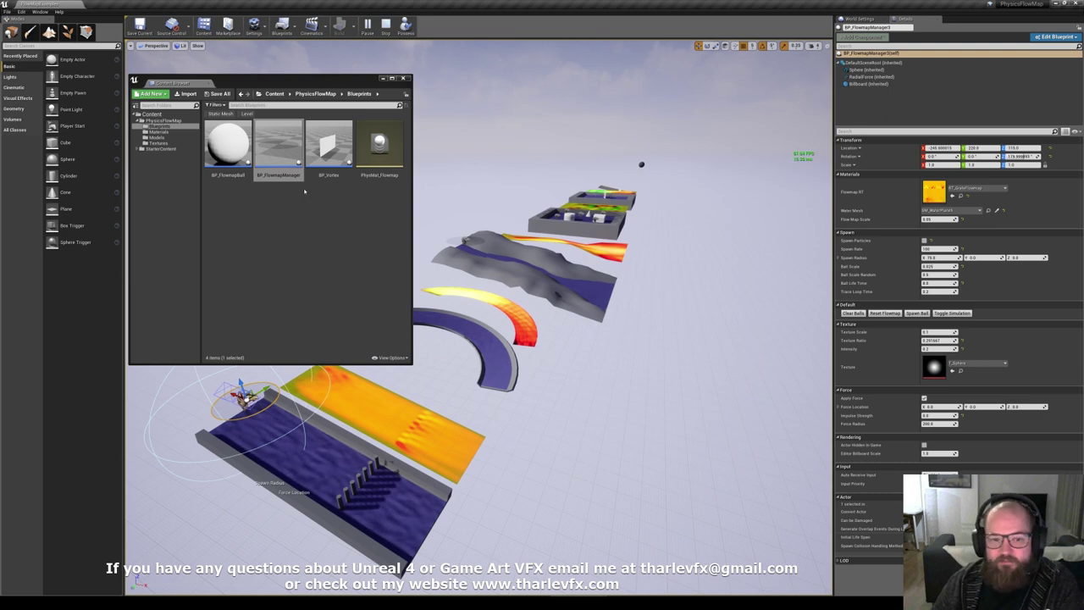
pyautogui.click(381, 168)
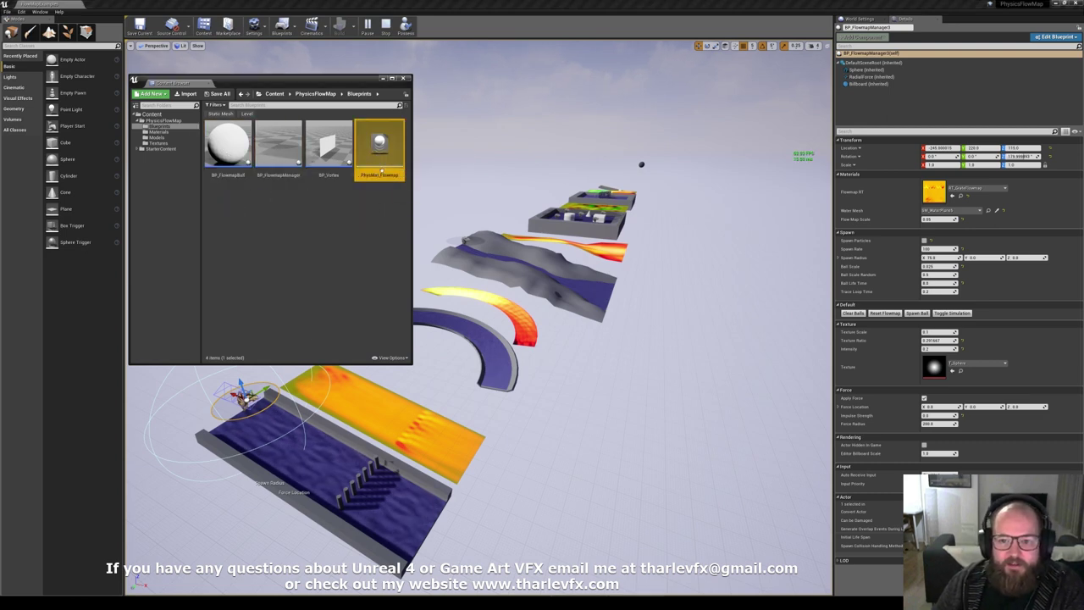
pyautogui.click(327, 194)
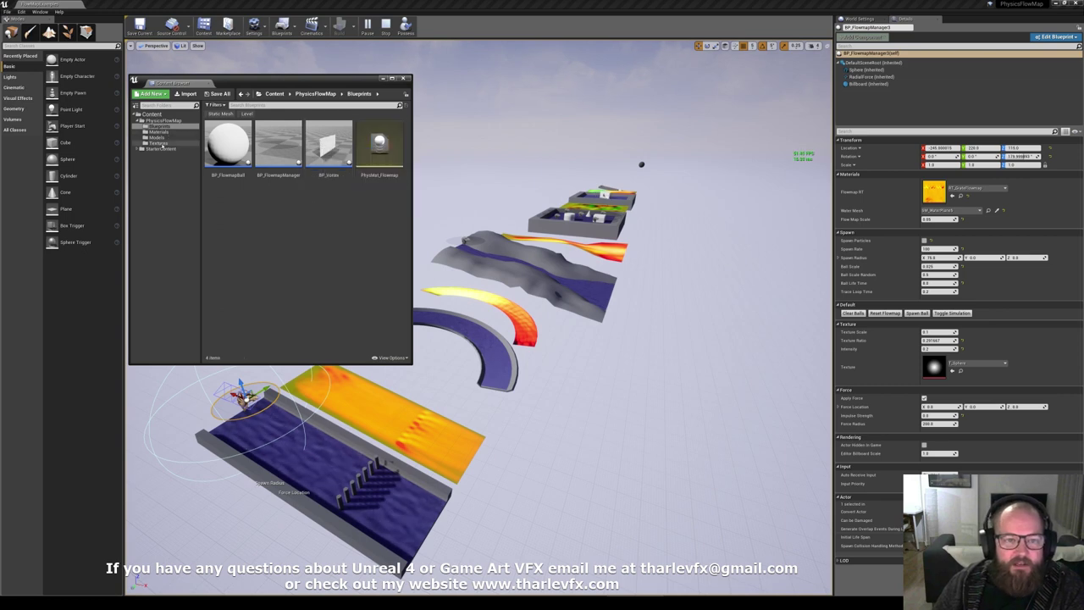
# Look through the project's Materials and Textures folders, enlarging the Content Browser to show more of the textures.
pyautogui.click(155, 132)
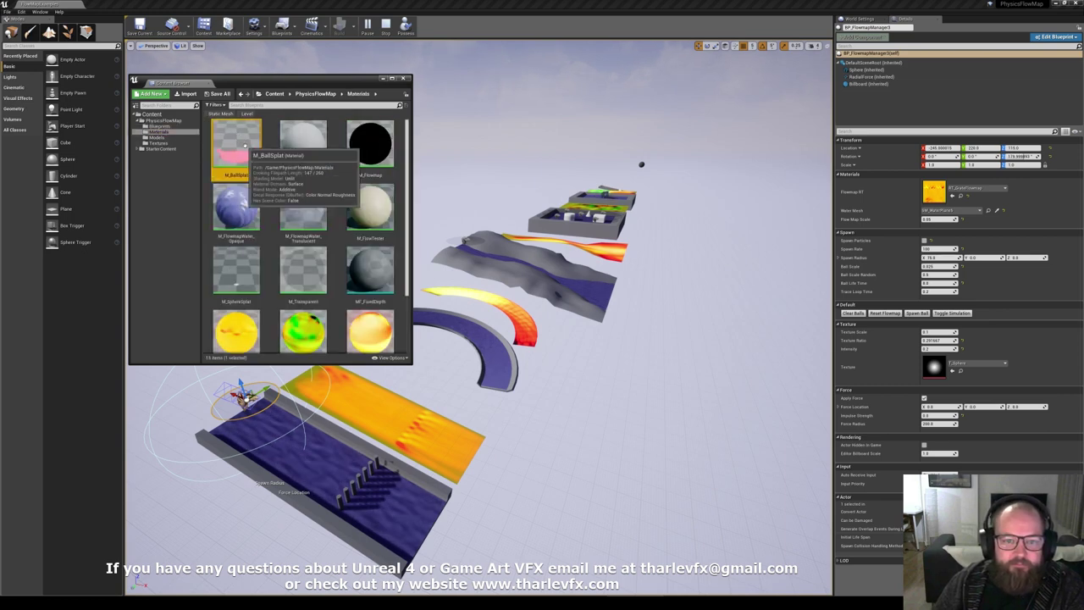
pyautogui.scroll(-2, 270, 180)
pyautogui.click(159, 144)
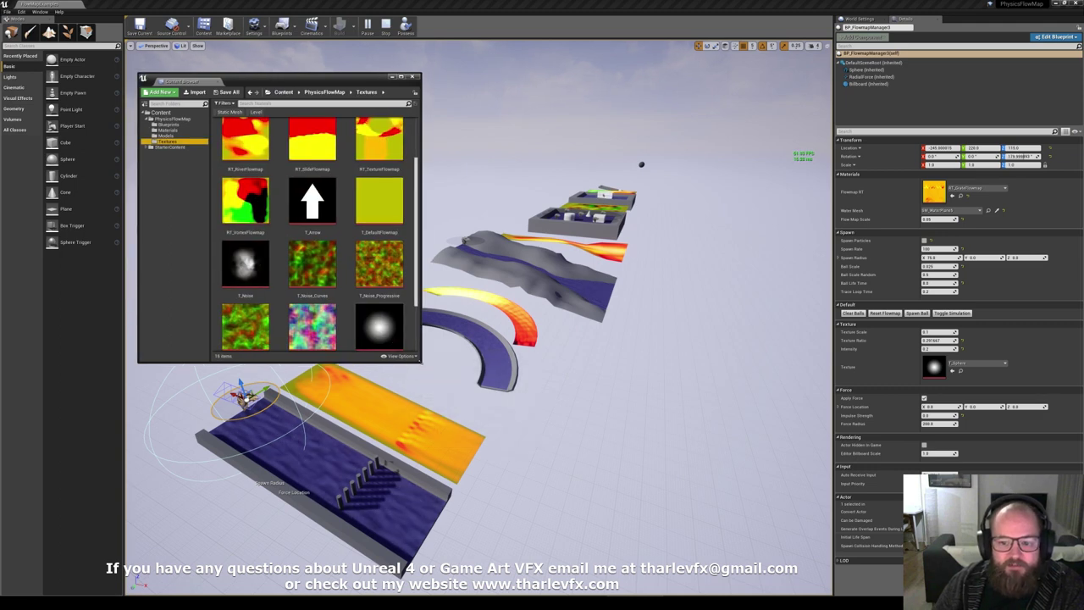
pyautogui.moveTo(420, 361); pyautogui.dragTo(516, 446)
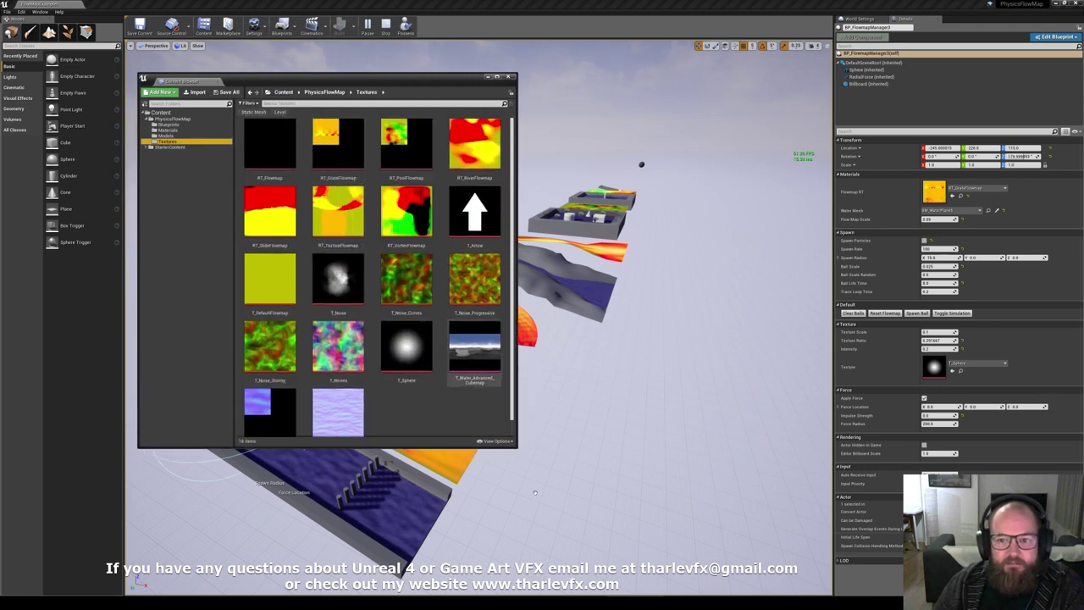
# Enlarge the Content Browser and inspect the RT_GrateFlowmap render target at full size among the project's flowmap textures.
pyautogui.moveTo(515, 446); pyautogui.dragTo(539, 470)
pyautogui.doubleClick(334, 157)
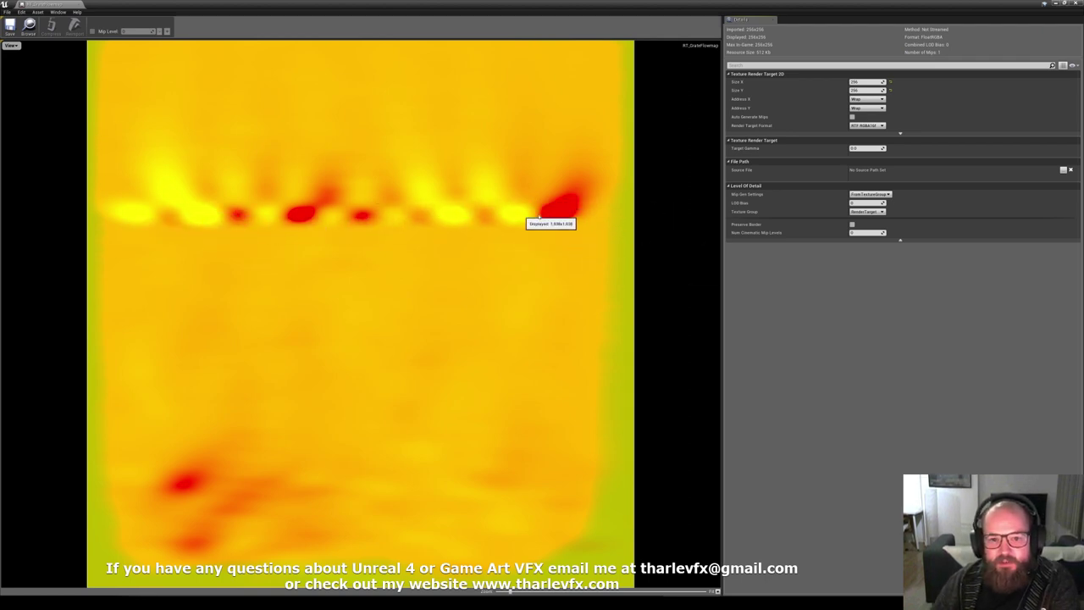
pyautogui.middleClick(51, 5)
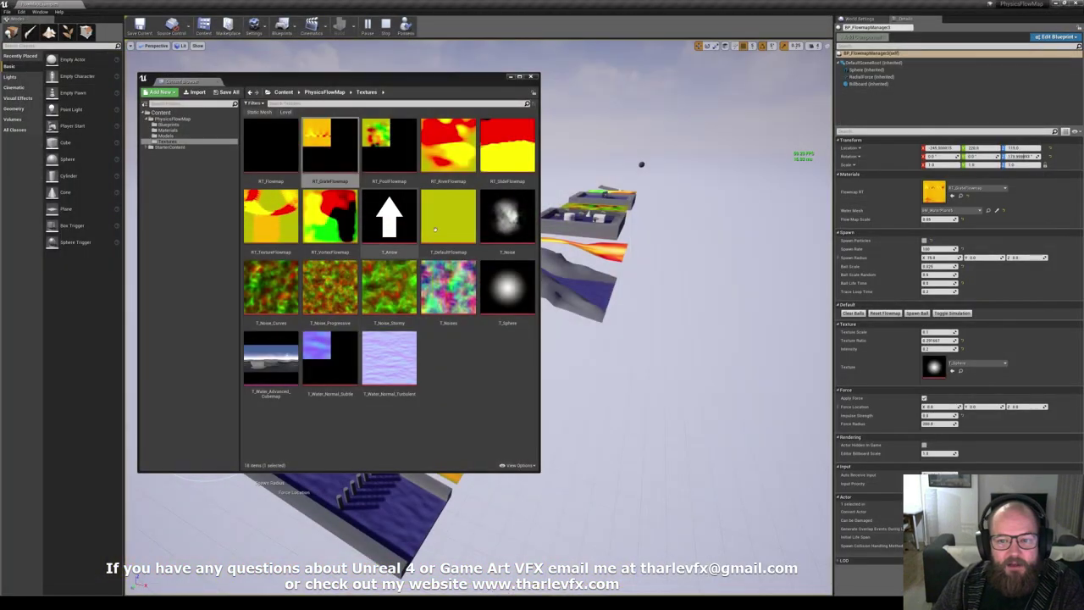
pyautogui.click(332, 139)
pyautogui.keyDown('shift'); pyautogui.click(325, 212); pyautogui.keyUp('shift')
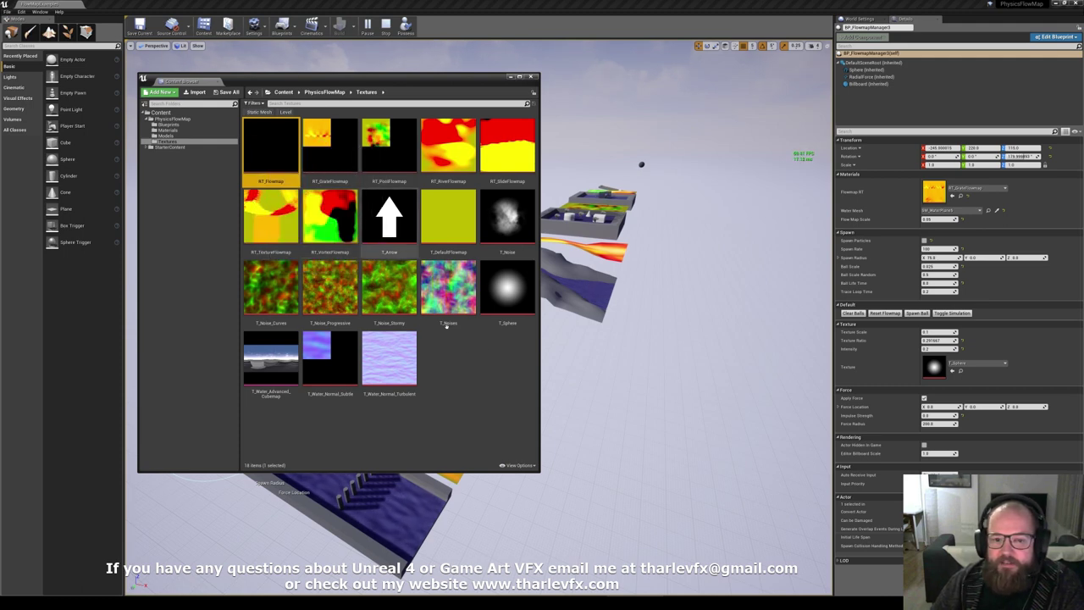
# Create a static texture from the RT_RiverFlowmap render target.
pyautogui.click(462, 358)
pyautogui.rightClick(446, 145)
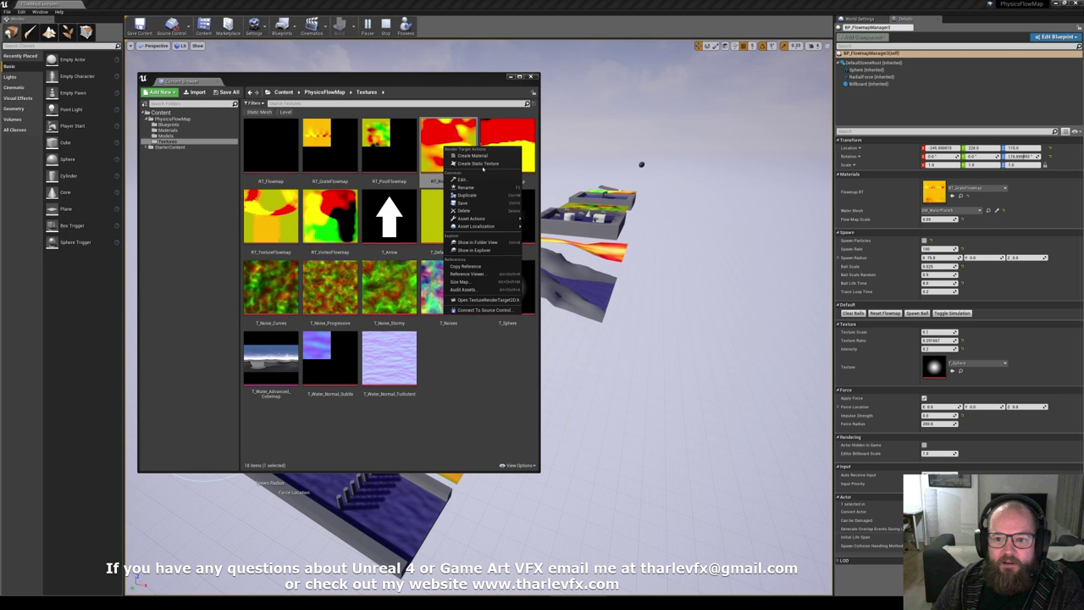
pyautogui.click(479, 165)
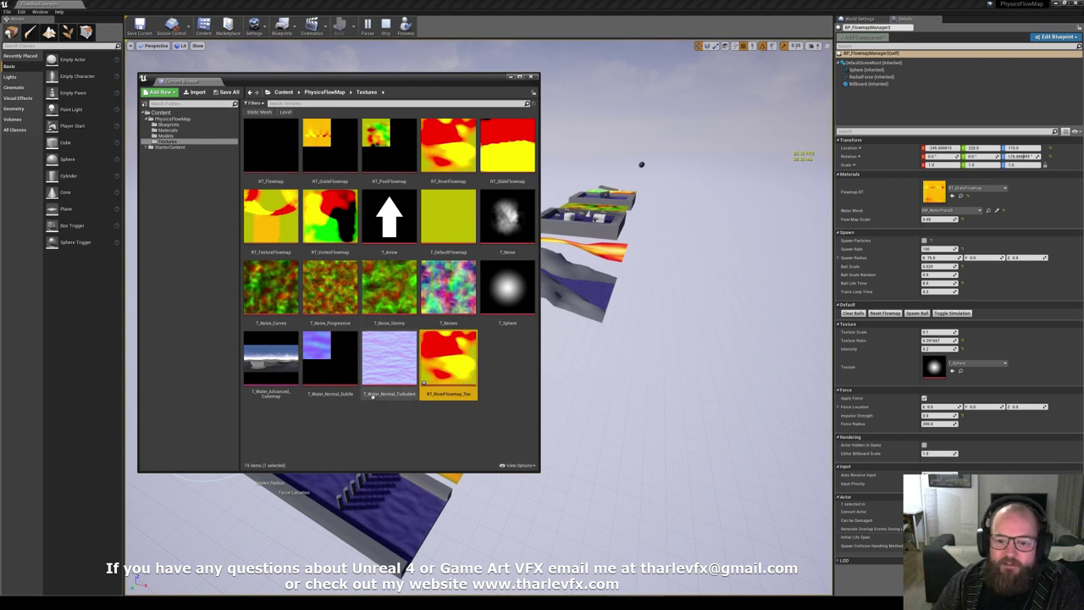
# Try to delete the RT_RiverFlowmap_Tex static texture, and stop the running simulation.
pyautogui.rightClick(455, 364)
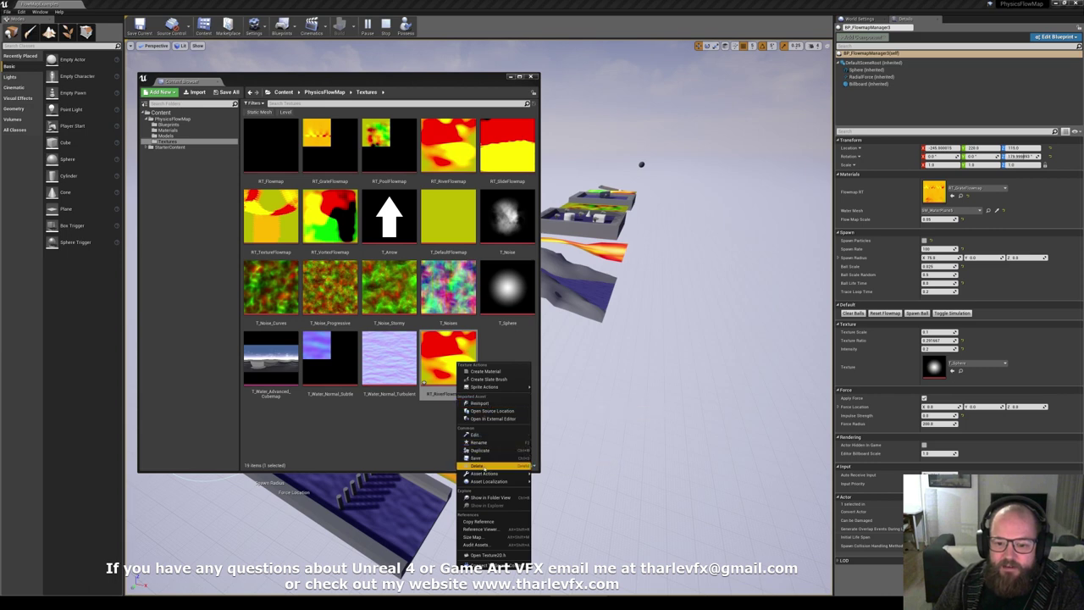
pyautogui.click(486, 467)
pyautogui.click(494, 441)
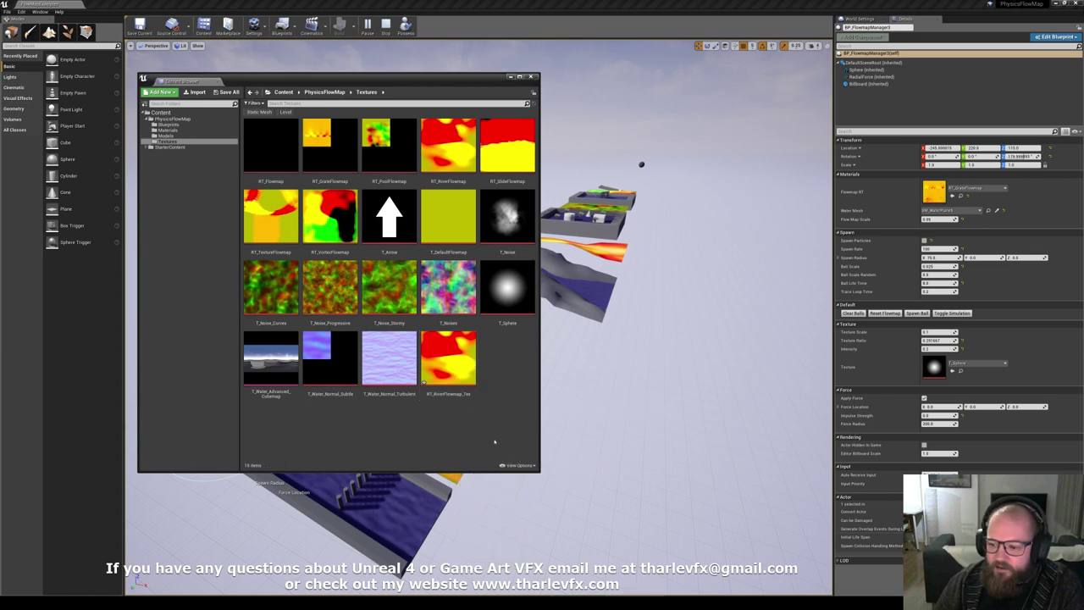
pyautogui.click(385, 27)
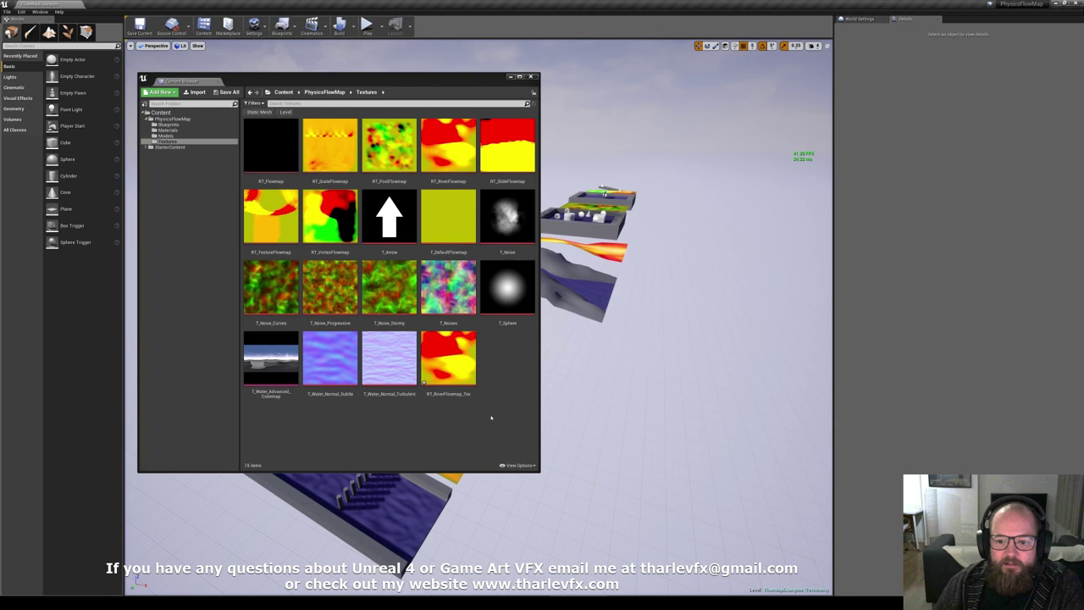
# Delete the RT_RiverFlowmap_Tex static texture and close the Content Browser.
pyautogui.click(453, 362)
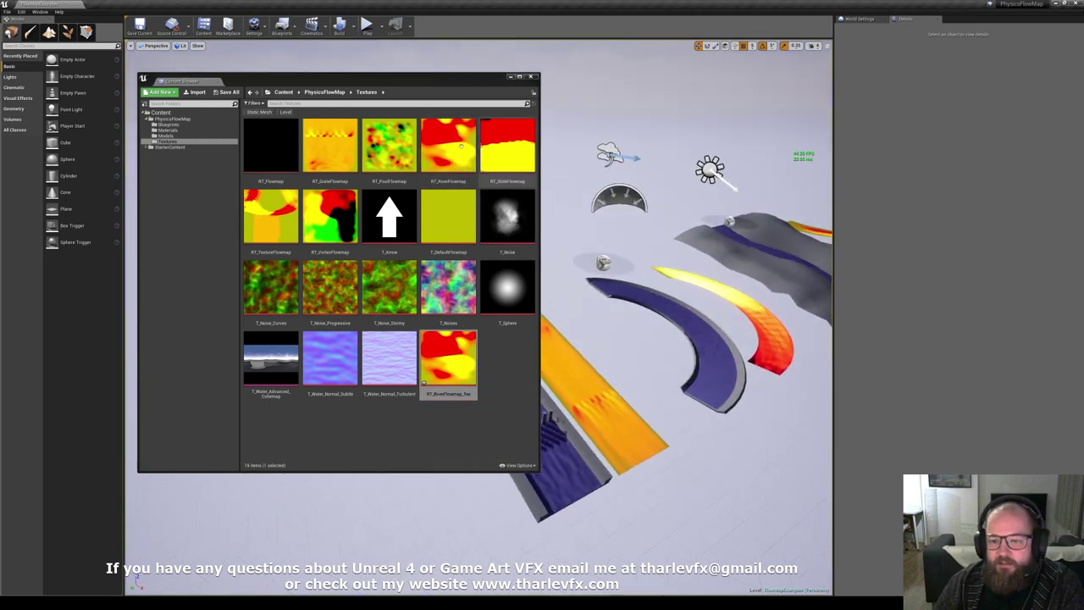
pyautogui.click(451, 145)
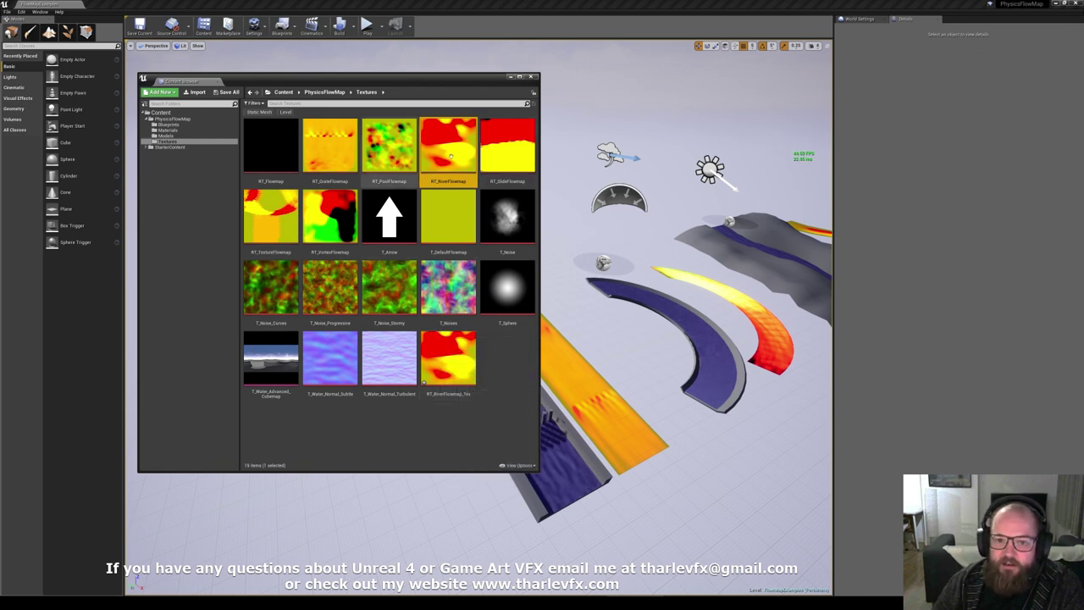
pyautogui.rightClick(466, 366)
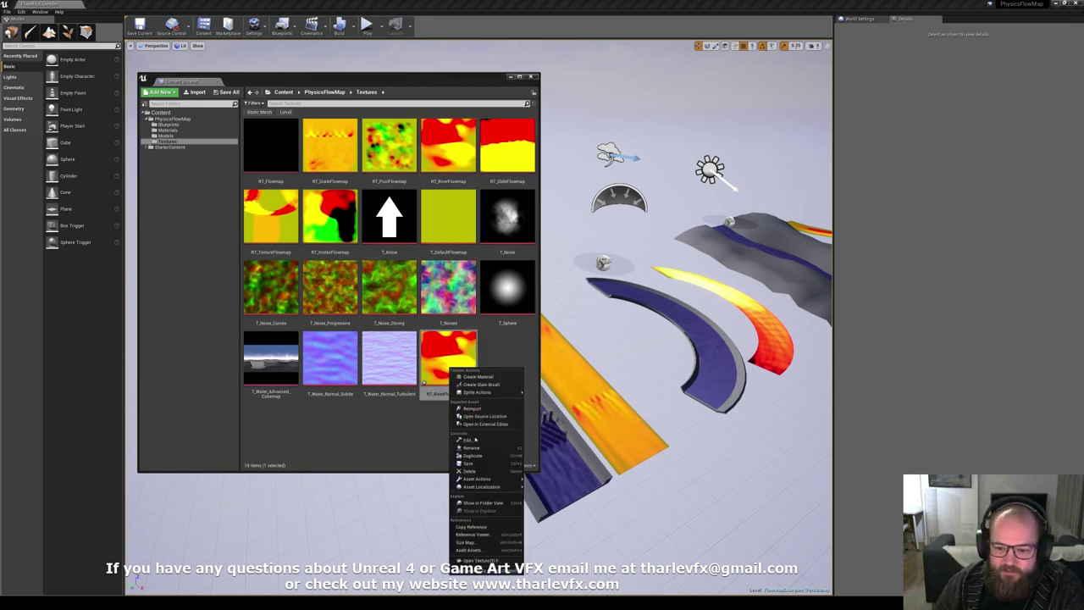
pyautogui.click(474, 471)
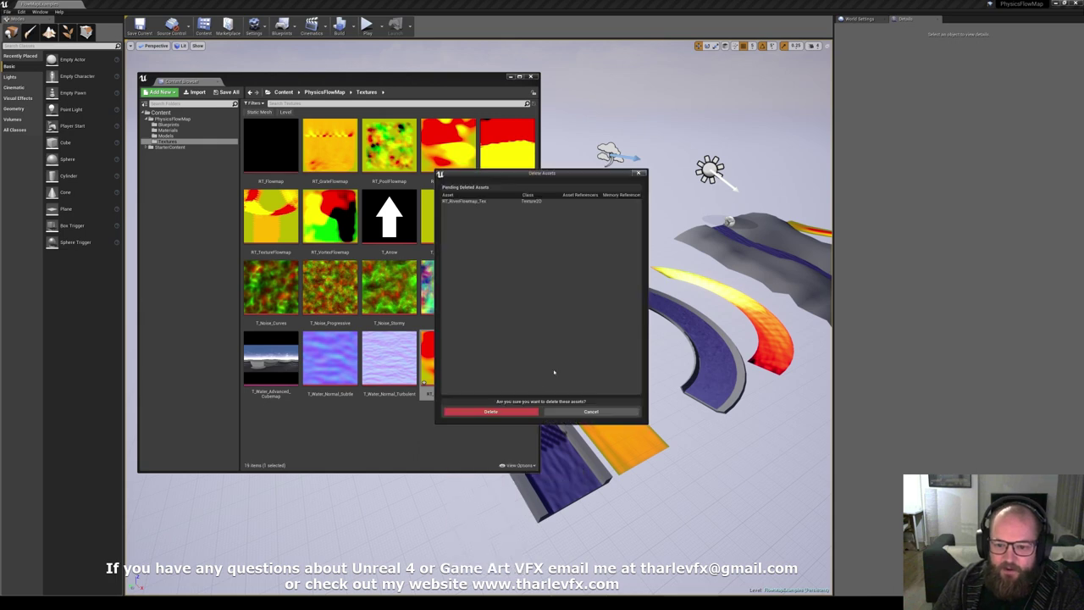
pyautogui.click(453, 411)
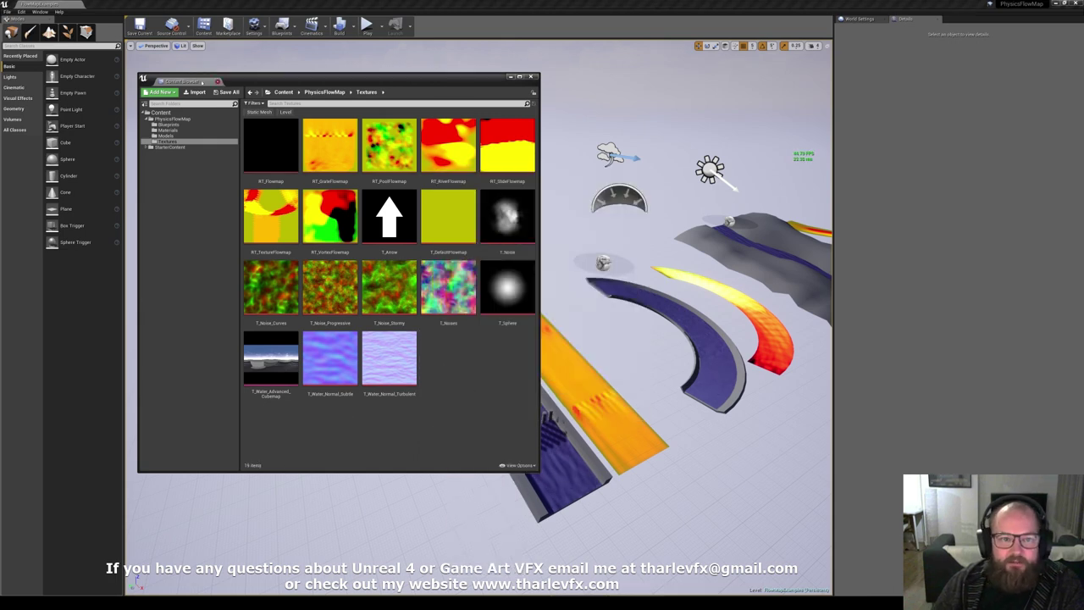
pyautogui.click(217, 82)
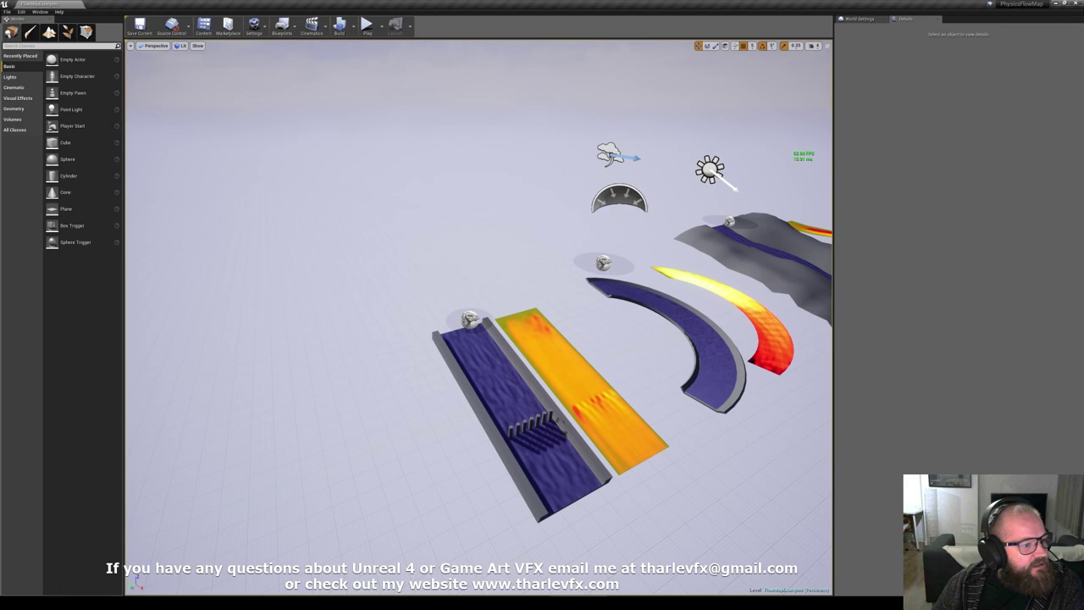
# Select the flowmap manager above the curved channel, lower its Flow Map Scale and clear the selection.
pyautogui.click(470, 310)
pyautogui.click(411, 325)
pyautogui.moveTo(412, 325); pyautogui.dragTo(502, 300, button='right')
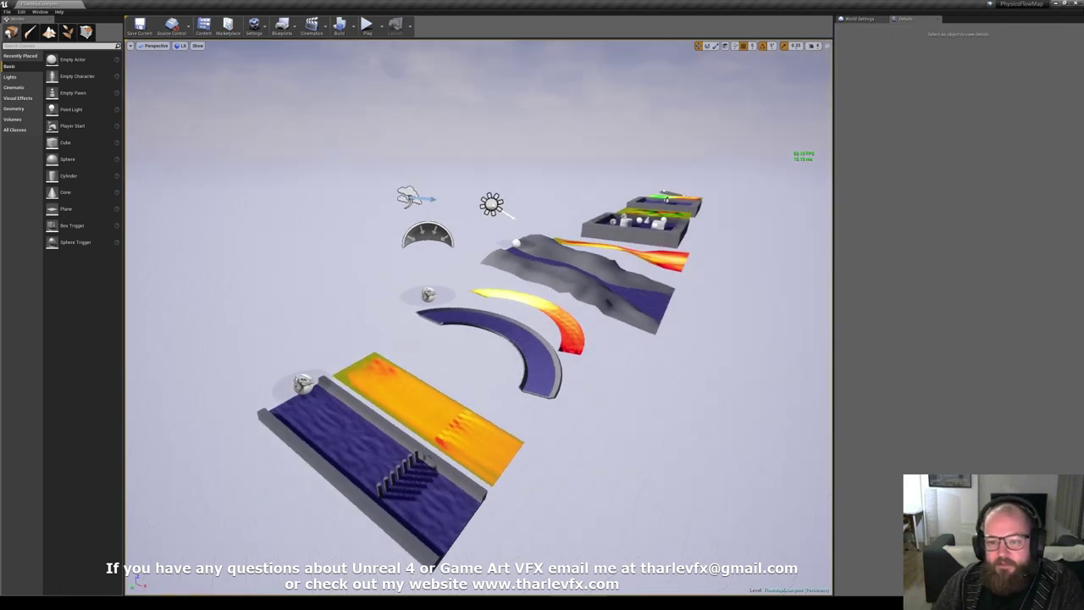
pyautogui.moveTo(416, 325); pyautogui.dragTo(360, 339, button='right')
pyautogui.moveTo(428, 373); pyautogui.dragTo(416, 310, button='right')
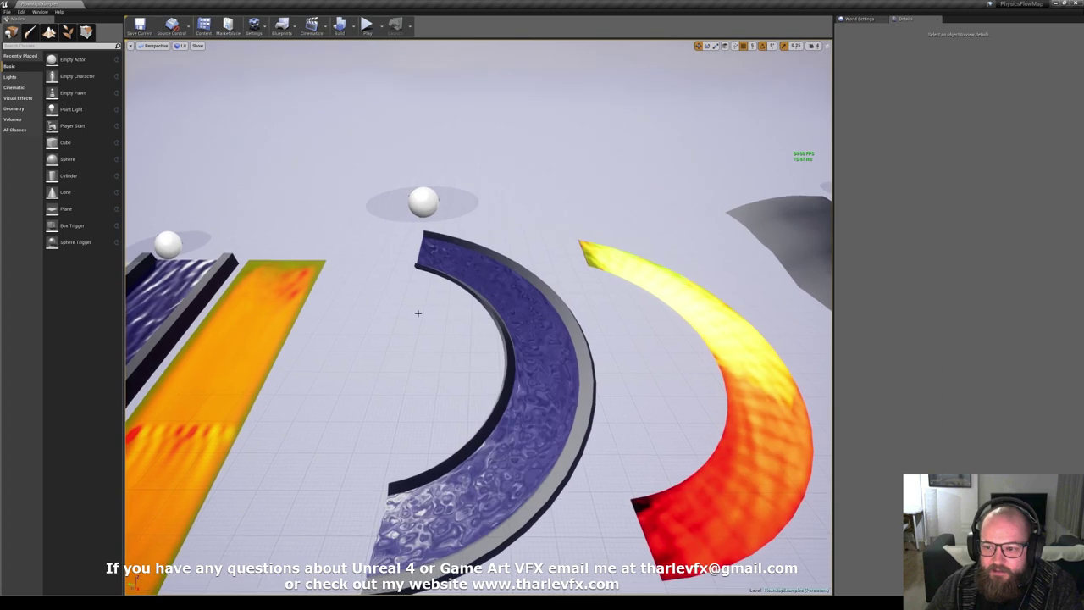
pyautogui.click(423, 200)
pyautogui.click(938, 219)
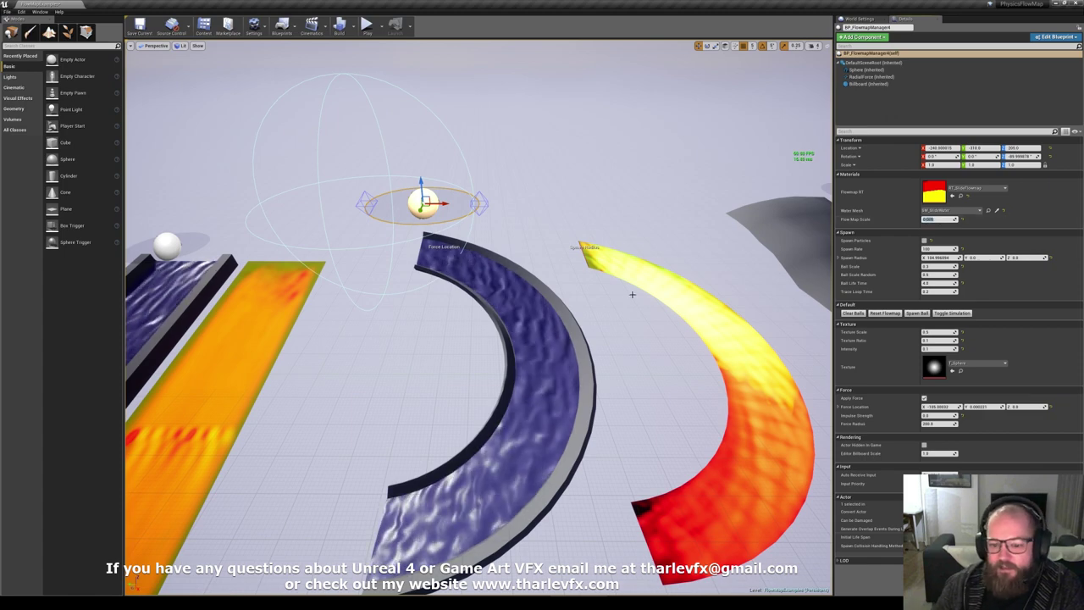
pyautogui.press('Escape')
pyautogui.moveTo(600, 329)
pyautogui.mouseDown(button='right')
pyautogui.moveTo(627, 352)
pyautogui.moveTo(604, 381)
pyautogui.moveTo(596, 343)
pyautogui.mouseUp(button='right')
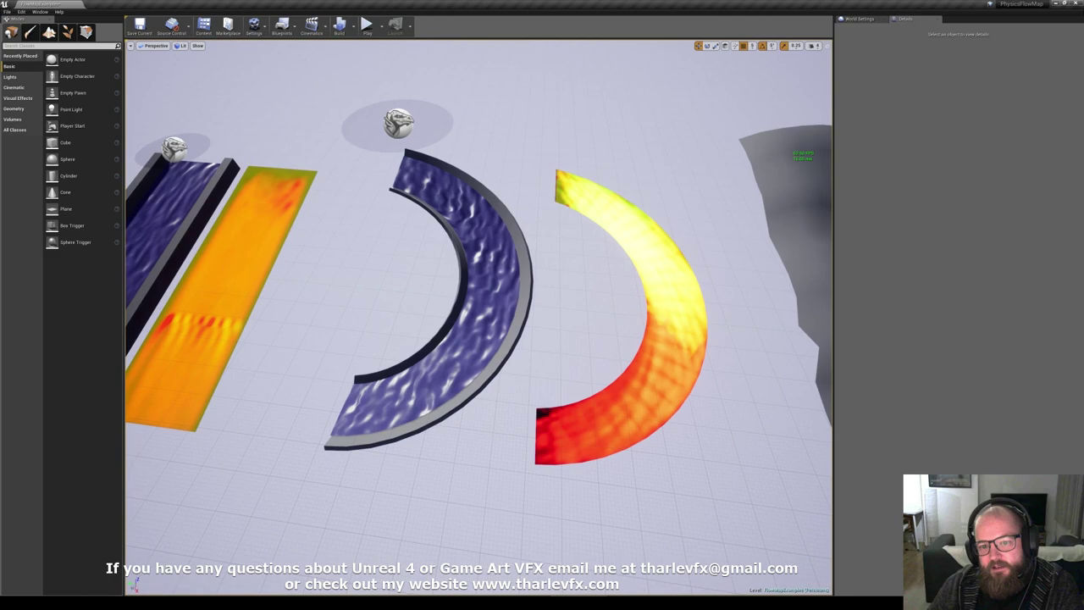
# Delete all five flowmap managers from the pool containing the cylinder, cube and cone.
pyautogui.moveTo(377, 232); pyautogui.dragTo(589, 186, button='right')
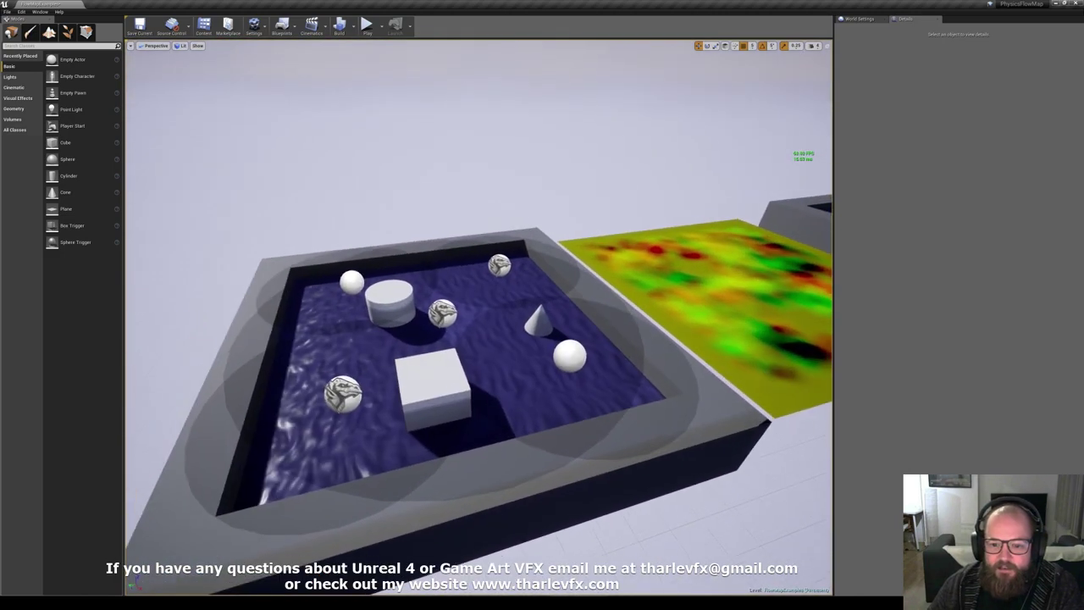
pyautogui.moveTo(644, 330); pyautogui.dragTo(644, 314)
pyautogui.click(457, 251)
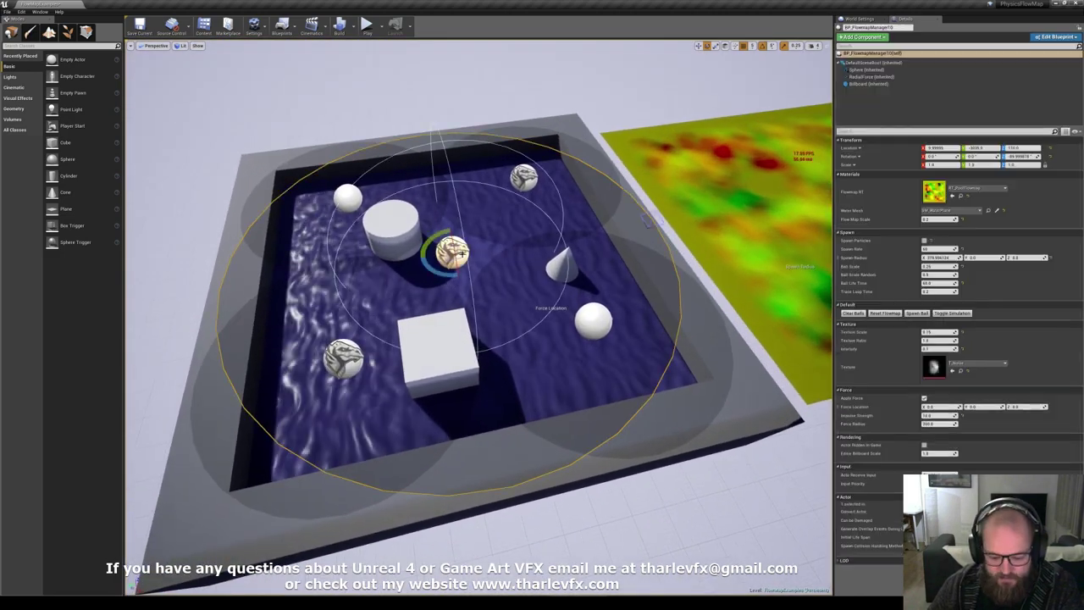
pyautogui.press('Escape')
pyautogui.click(343, 359)
pyautogui.press('Delete')
pyautogui.click(348, 198)
pyautogui.press('Delete')
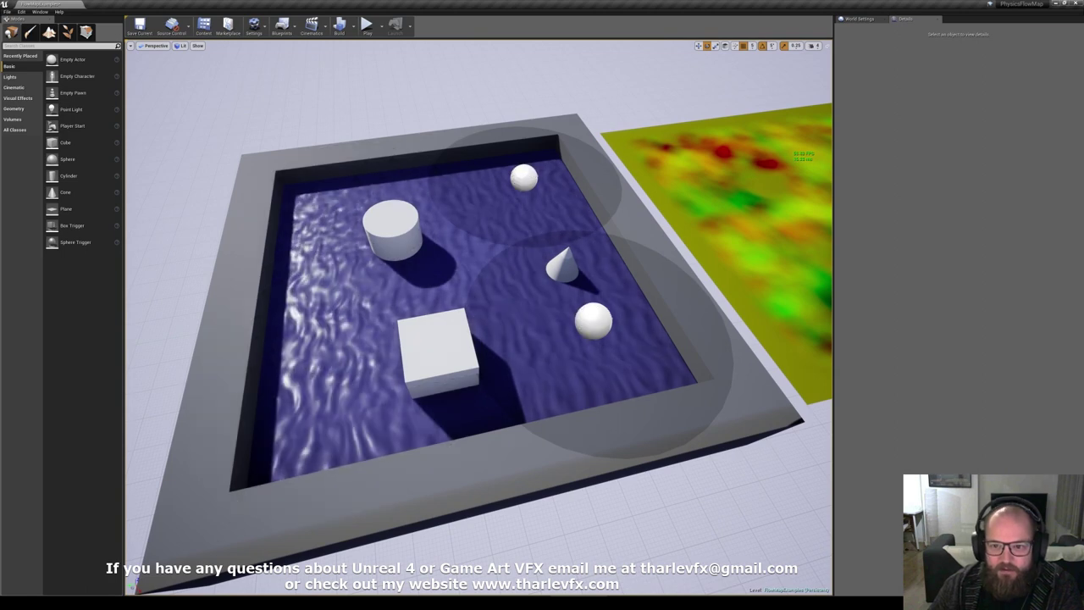
pyautogui.click(524, 178)
pyautogui.press('Delete')
pyautogui.click(593, 322)
pyautogui.press('Delete')
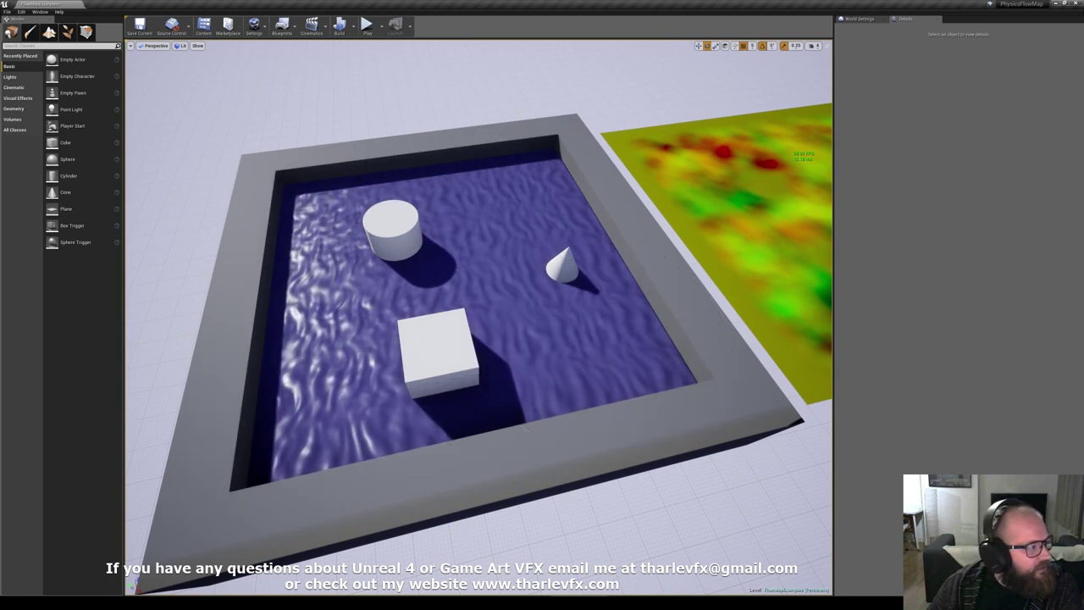
# Assign the M_FlowmapWater_Translucent material to the water plane in the pool with the cylinder, cube and cone.
pyautogui.moveTo(0, 245); pyautogui.dragTo(481, 239)
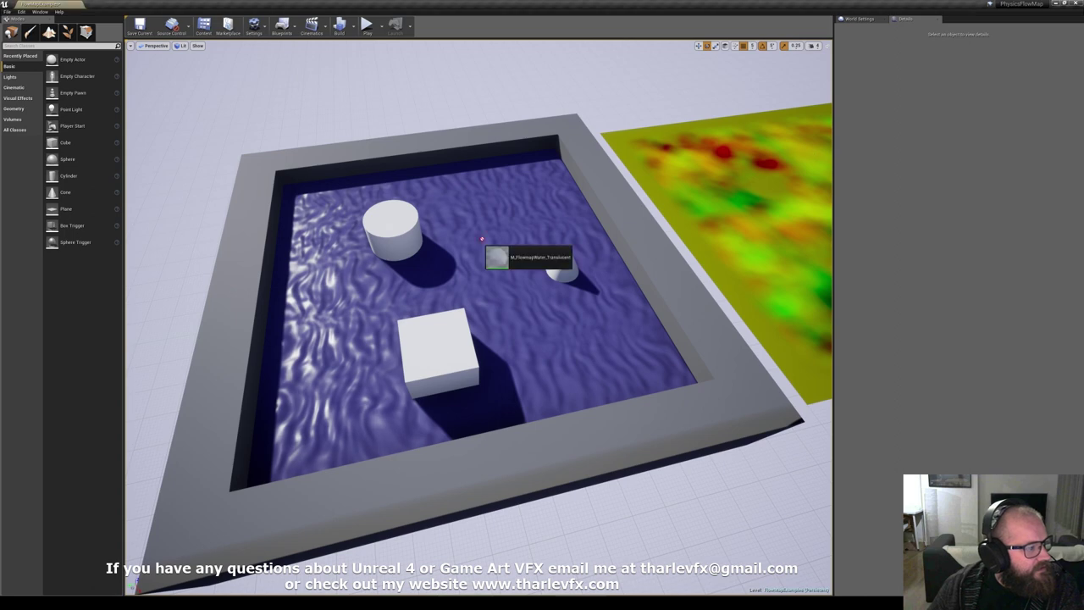
pyautogui.moveTo(1, 214); pyautogui.dragTo(530, 249)
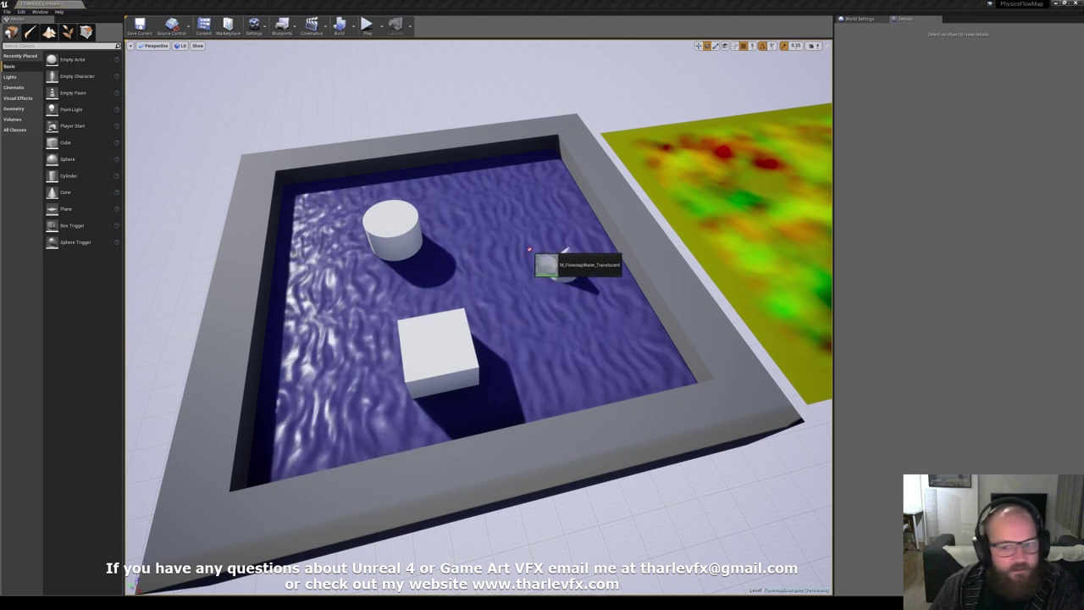
pyautogui.click(500, 261)
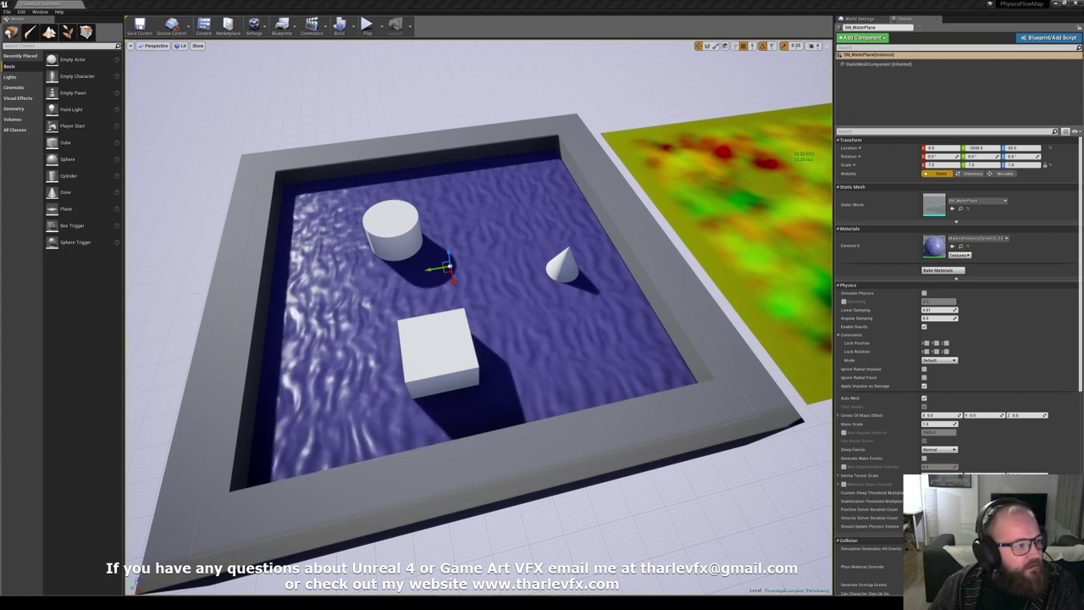
pyautogui.click(951, 247)
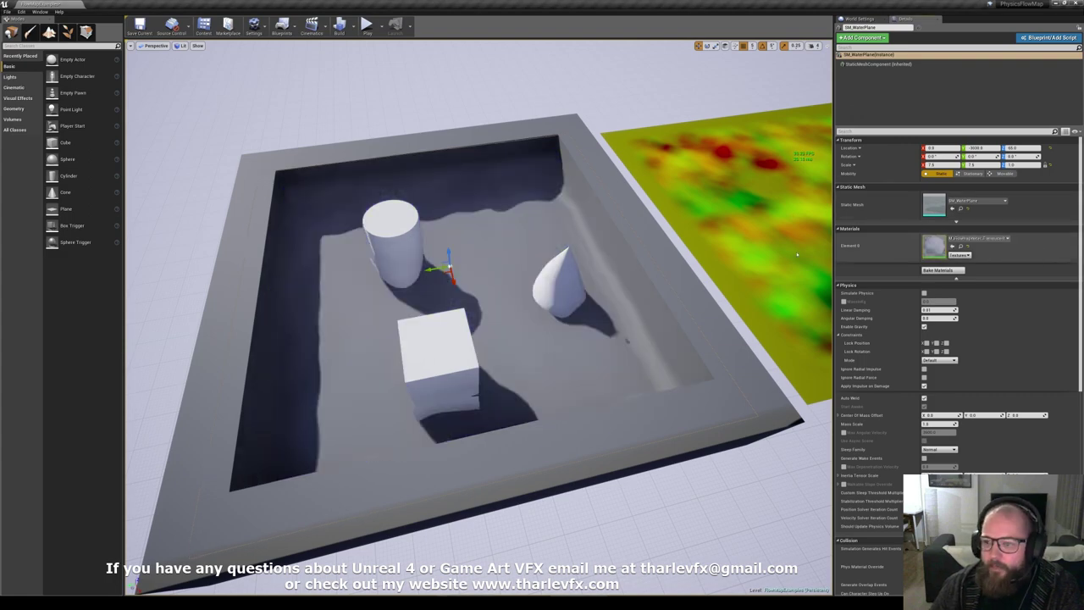
pyautogui.moveTo(455, 287); pyautogui.dragTo(562, 225, button='right')
# Open the M_FlowmapWater_Translucent material, set its Flowmap parameter's texture to RT_VortexFlowmap and save the material.
pyautogui.doubleClick(934, 246)
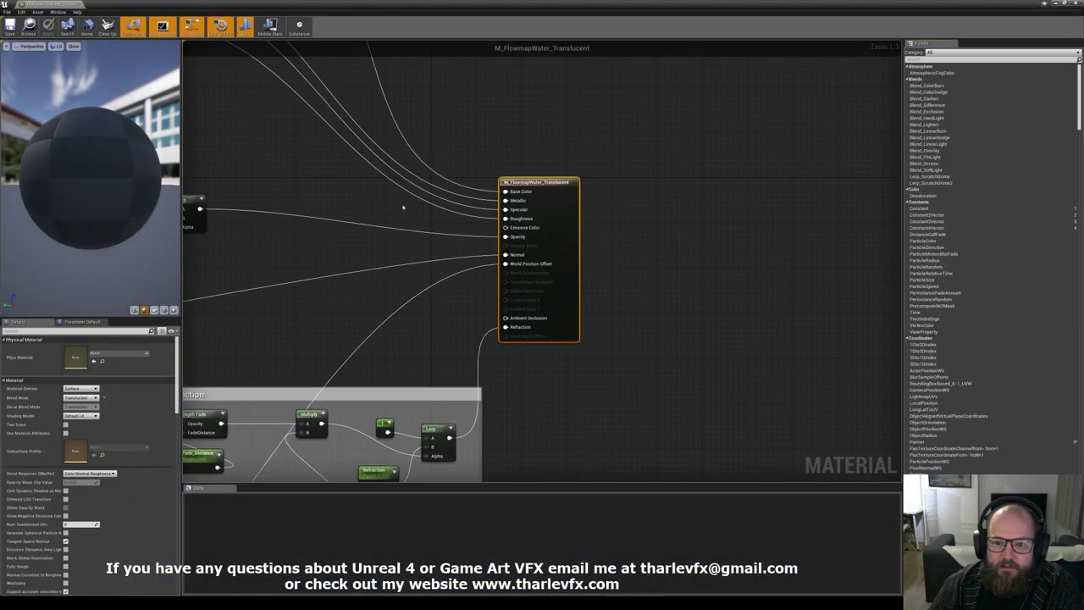
pyautogui.moveTo(292, 230); pyautogui.dragTo(687, 232, button='right')
pyautogui.scroll(-1, 687, 232)
pyautogui.moveTo(497, 307); pyautogui.dragTo(756, 148, button='right')
pyautogui.scroll(-3, 756, 148)
pyautogui.moveTo(410, 128); pyautogui.dragTo(510, 194, button='right')
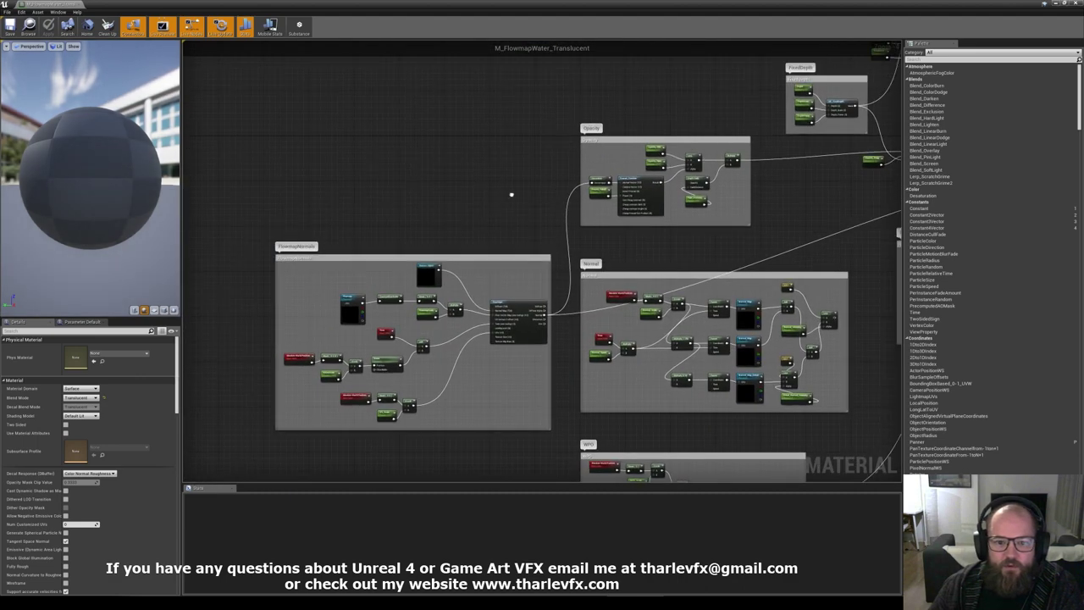
pyautogui.scroll(2, 397, 309)
pyautogui.click(326, 326)
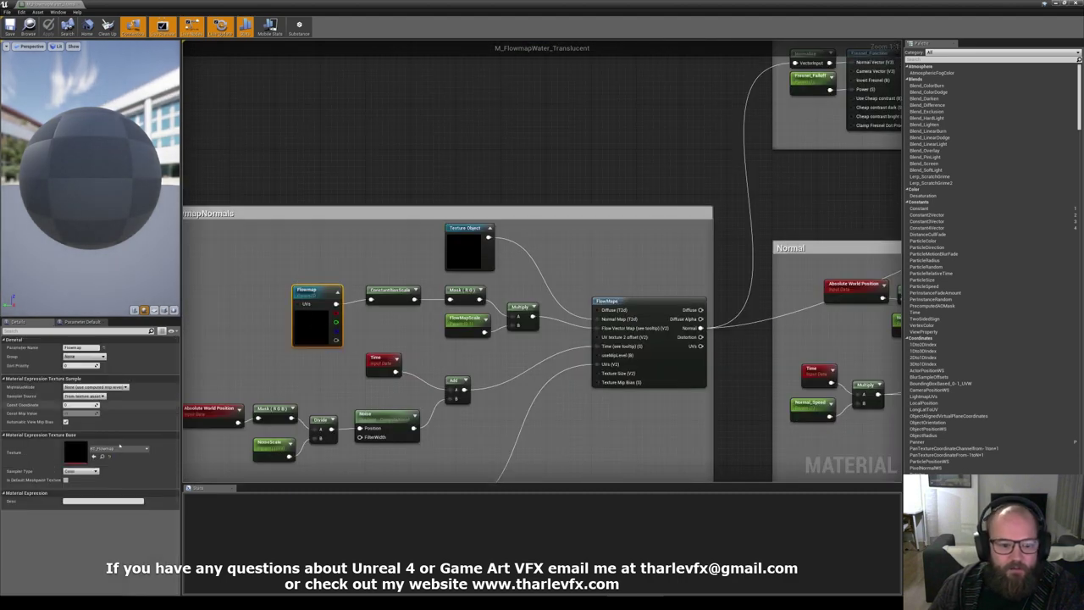
pyautogui.click(116, 450)
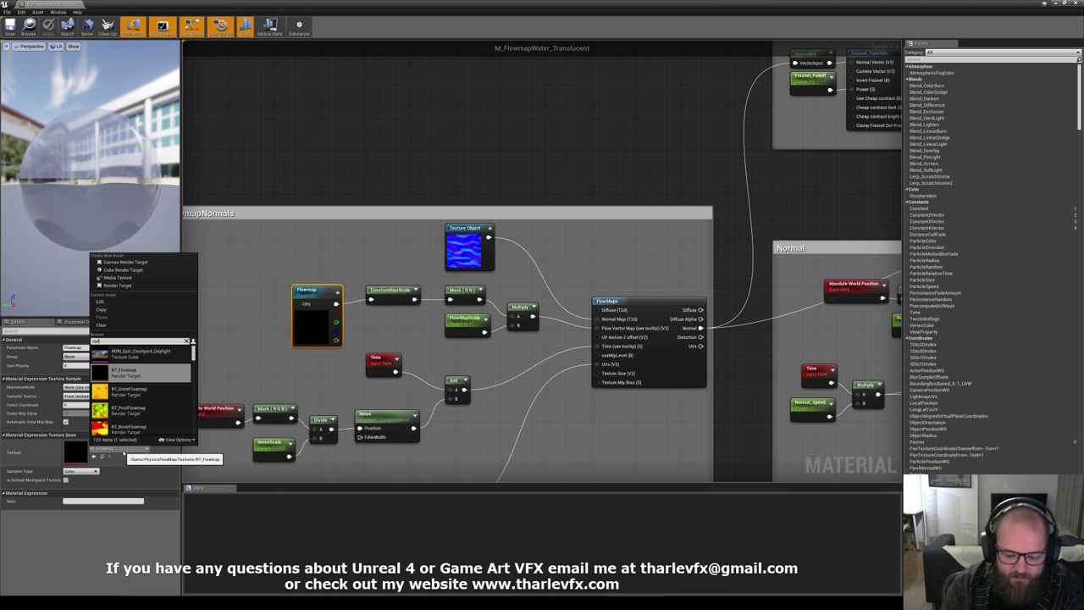
pyautogui.write('wat')
pyautogui.click(118, 353)
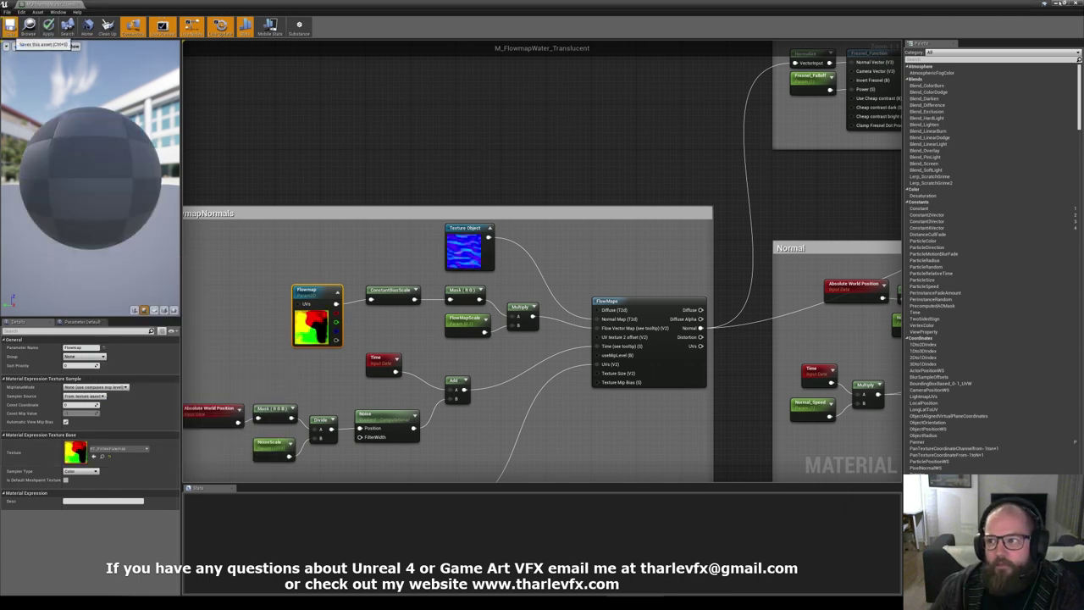
pyautogui.click(10, 25)
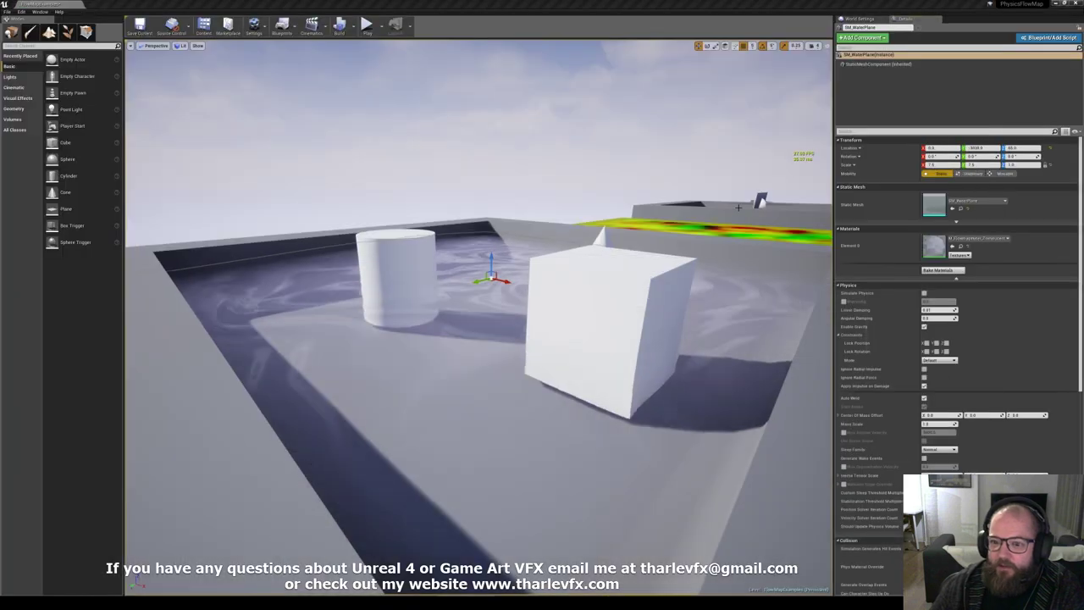
# Assign the M_FlowmapWater_Translucent material to the water plane in the pool with the central dividing wall.
pyautogui.moveTo(435, 363); pyautogui.dragTo(435, 396, button='right')
pyautogui.press('e')
pyautogui.press('q')
pyautogui.moveTo(732, 212); pyautogui.dragTo(513, 327, button='right')
pyautogui.press('e')
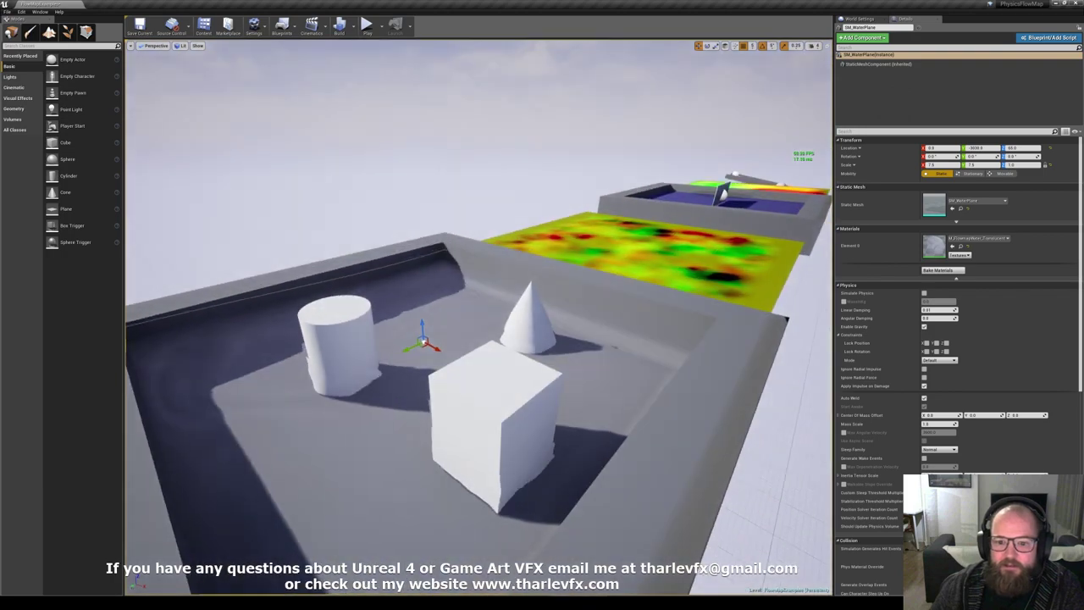
pyautogui.moveTo(720, 193); pyautogui.dragTo(610, 229, button='right')
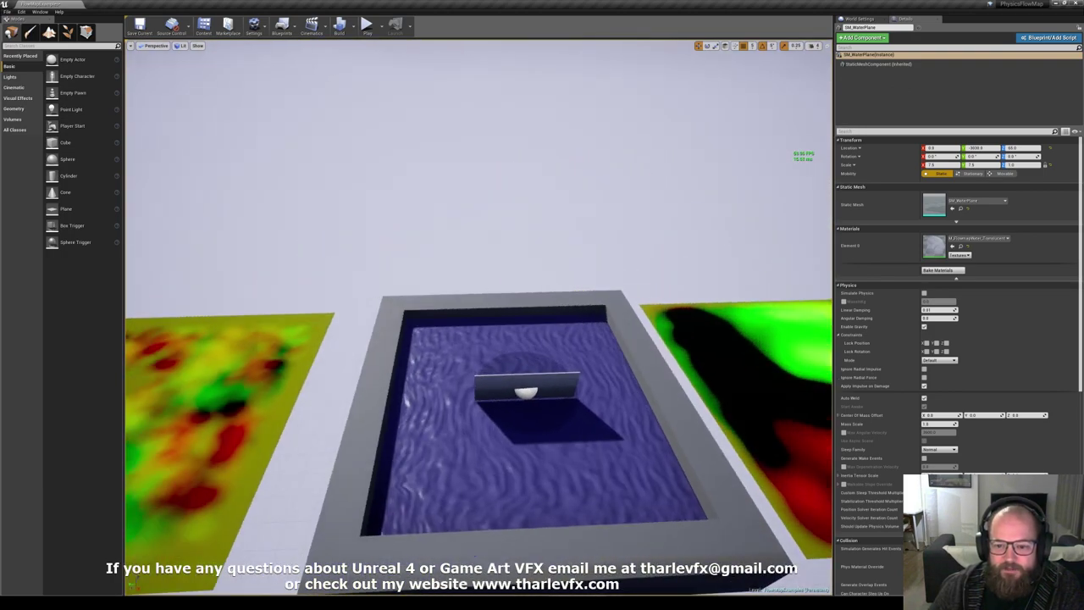
pyautogui.click(517, 464)
pyautogui.click(951, 246)
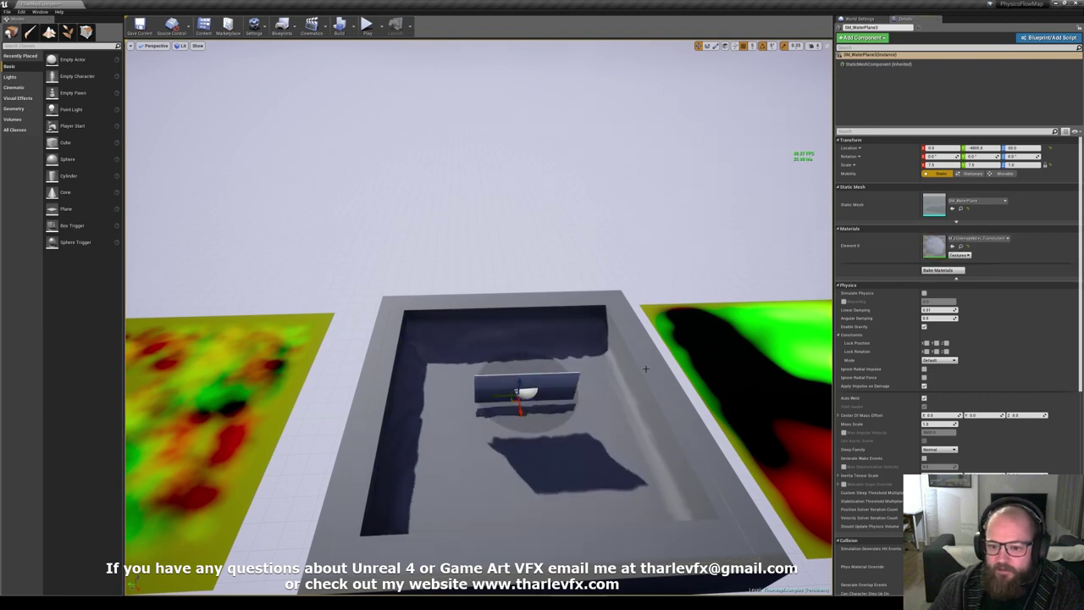
pyautogui.moveTo(646, 368); pyautogui.dragTo(673, 386, button='right')
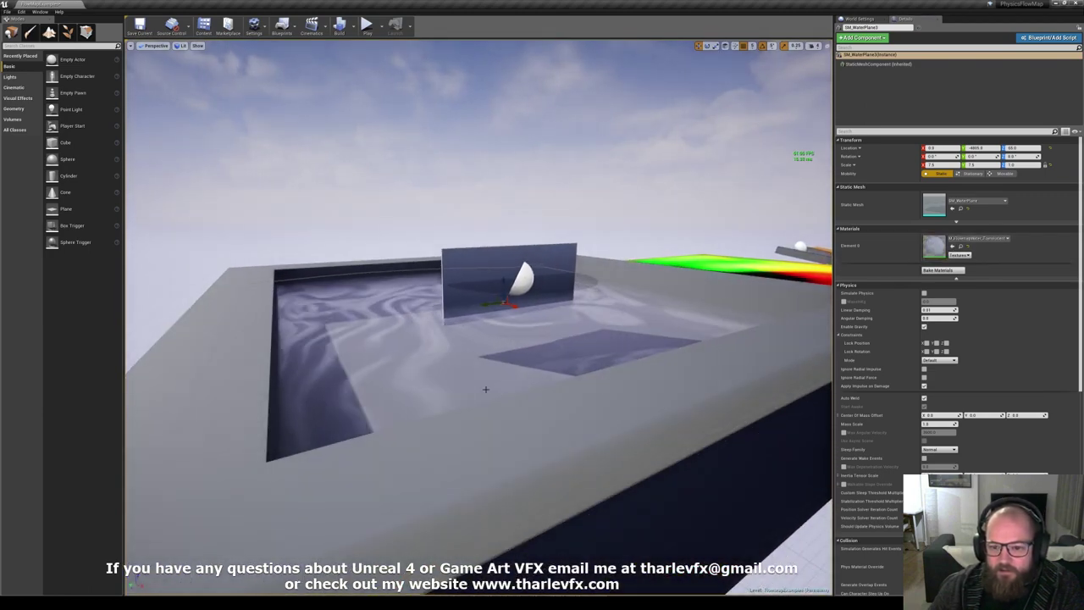
# Clear the selection and look over the whole row of channel, river and pool flowmap examples.
pyautogui.moveTo(485, 390); pyautogui.dragTo(381, 441, button='right')
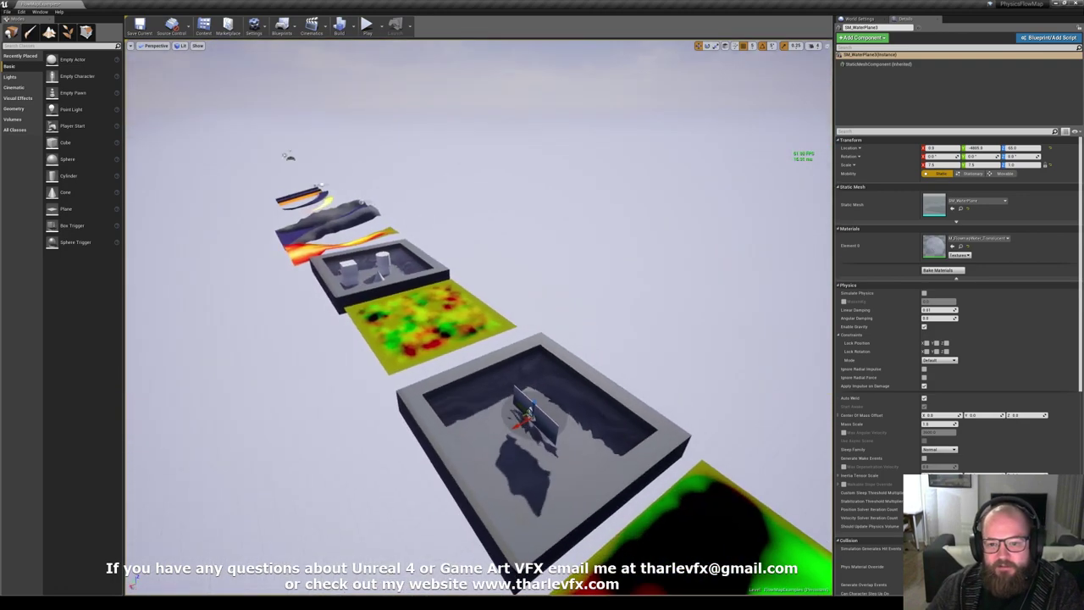
pyautogui.moveTo(452, 355); pyautogui.dragTo(501, 290, button='right')
pyautogui.click(499, 285)
pyautogui.moveTo(440, 174); pyautogui.dragTo(440, 173, button='right')
pyautogui.click(466, 204)
pyautogui.press('Escape')
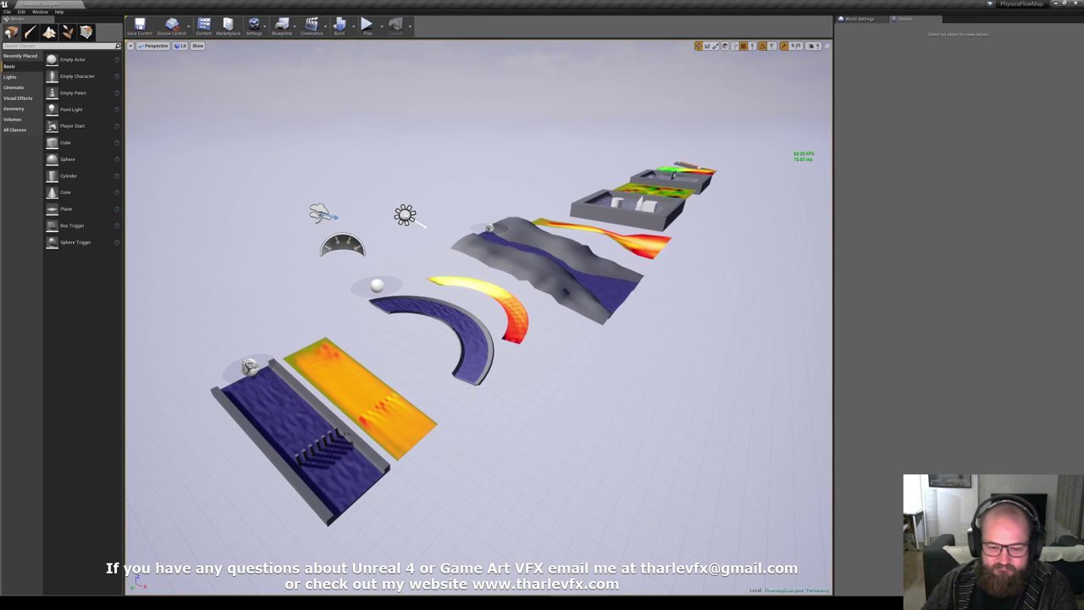
pyautogui.moveTo(471, 211); pyautogui.dragTo(436, 215, button='right')
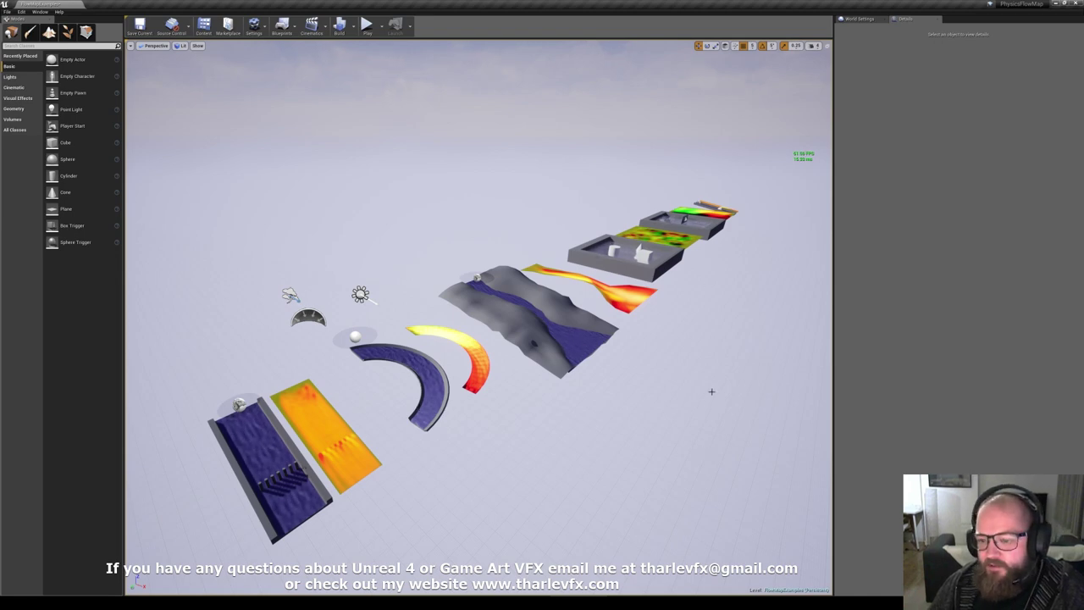
pyautogui.moveTo(711, 391)
pyautogui.mouseDown(button='right')
pyautogui.moveTo(711, 433)
pyautogui.moveTo(722, 393)
pyautogui.moveTo(699, 380)
pyautogui.mouseUp(button='right')
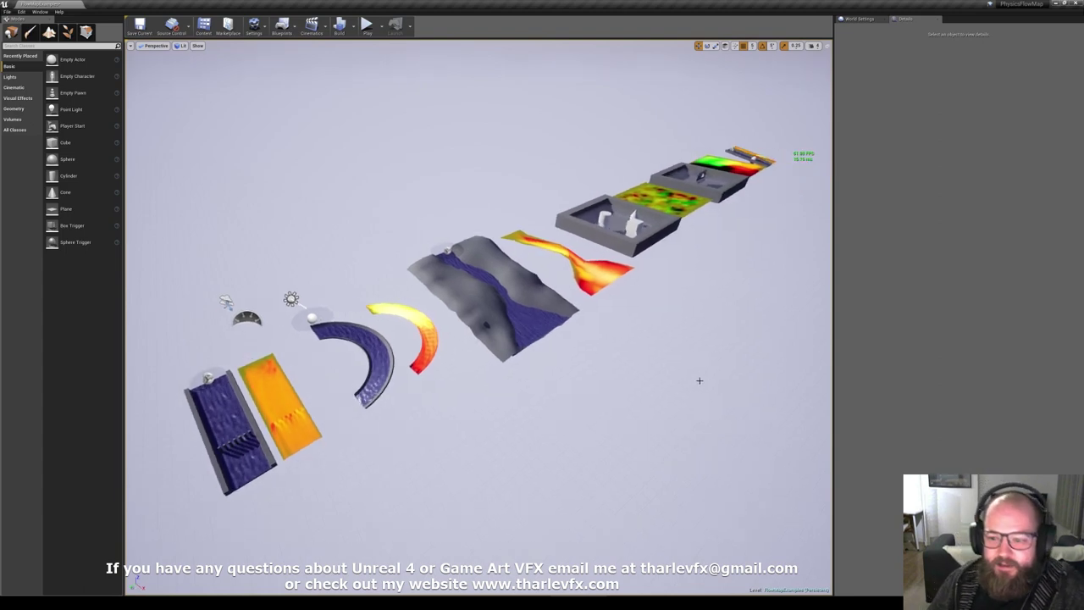